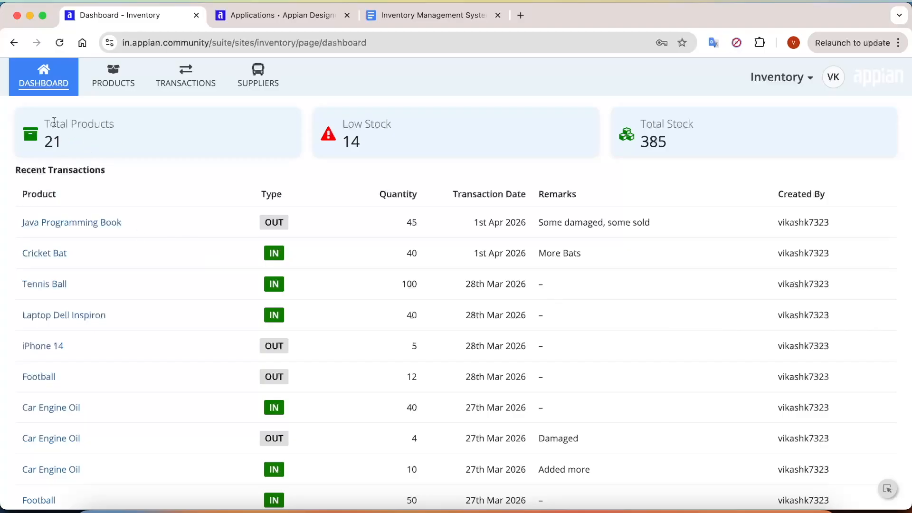
Review the dashboard's Total Products, Low Stock and Total Stock figures and its recent transactions list
left_click_drag(37, 123, 102, 122)
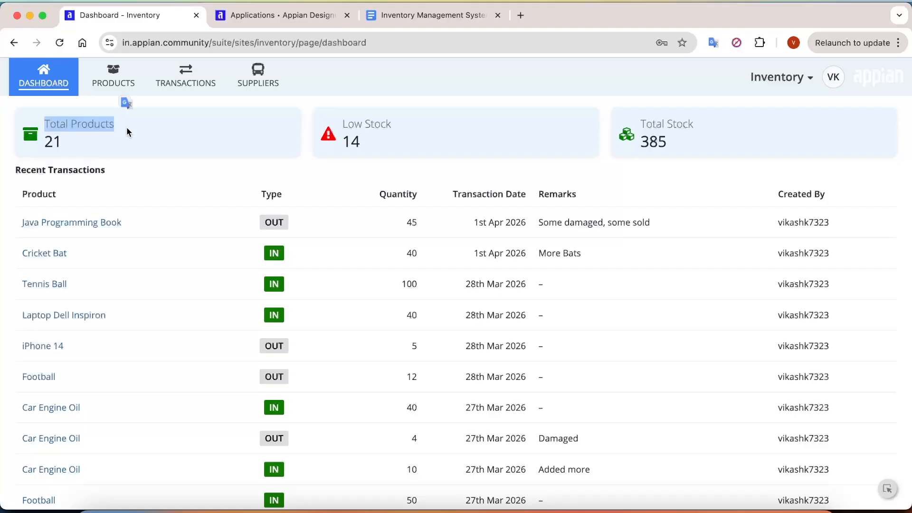
left_click(39, 127)
left_click_drag(69, 146, 35, 121)
left_click(150, 137)
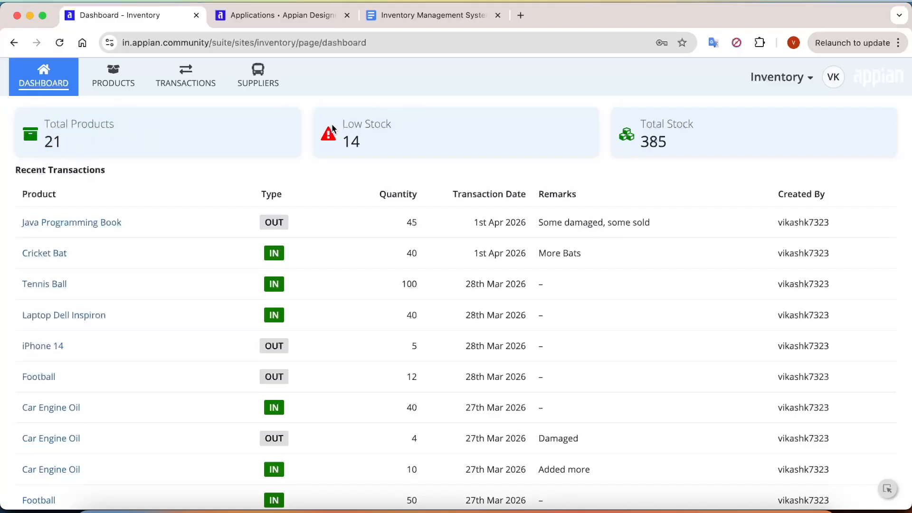
left_click_drag(342, 125, 371, 124)
left_click(686, 156)
left_click_drag(20, 172, 105, 172)
left_click(459, 404)
scroll(548, 391, "down", 3)
scroll(548, 391, "up", 3)
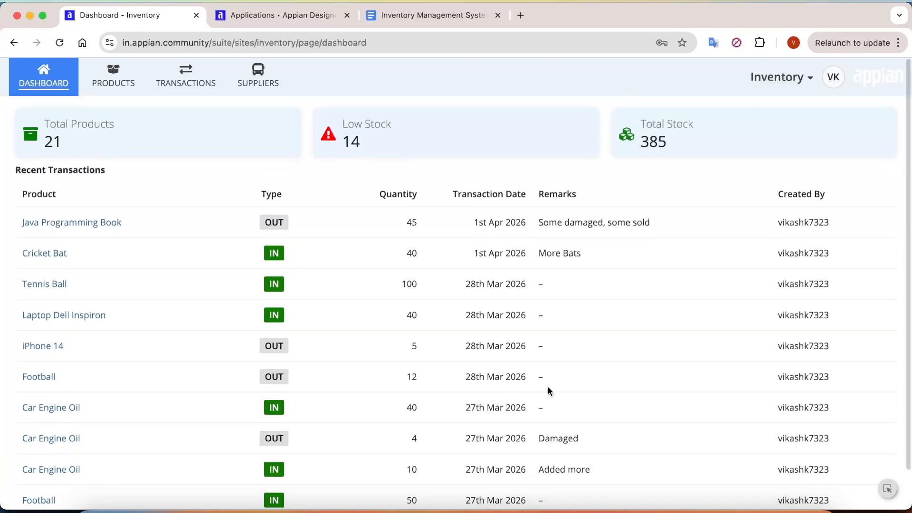
Open the product list and examine the Tennis Ball row's minimum stock, current stock and status
left_click(122, 88)
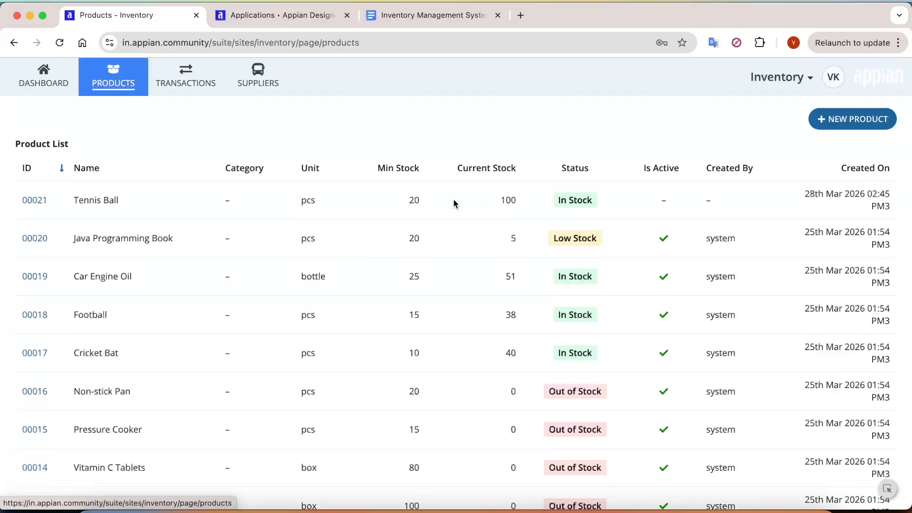
double_click(413, 200)
double_click(515, 201)
left_click_drag(611, 204, 568, 202)
left_click(692, 228)
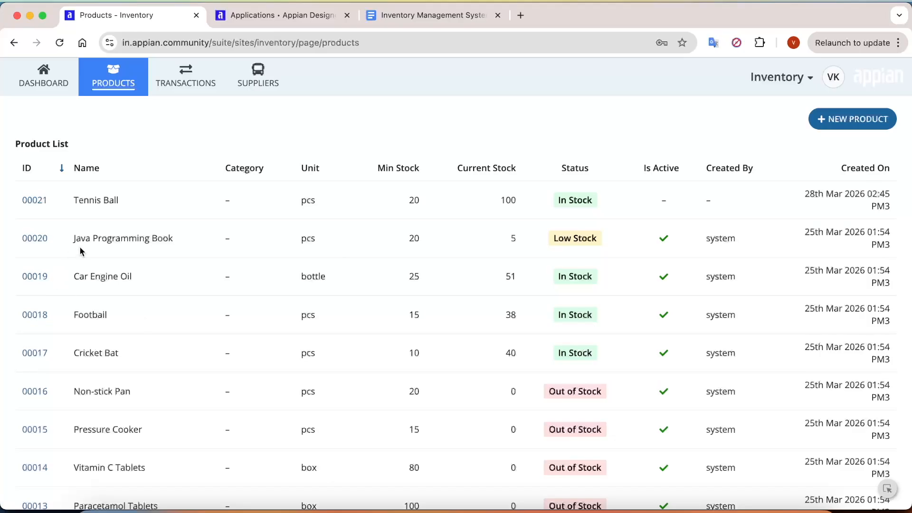
Examine the Java Programming Book row's unit, stock levels and status, and look through the other listed products
left_click_drag(66, 241, 178, 243)
left_click(359, 255)
left_click_drag(88, 240, 174, 241)
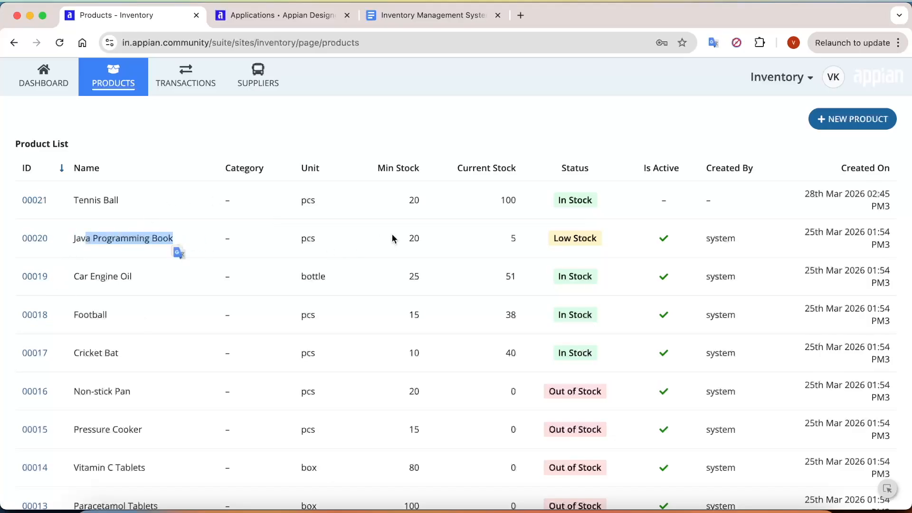
double_click(304, 239)
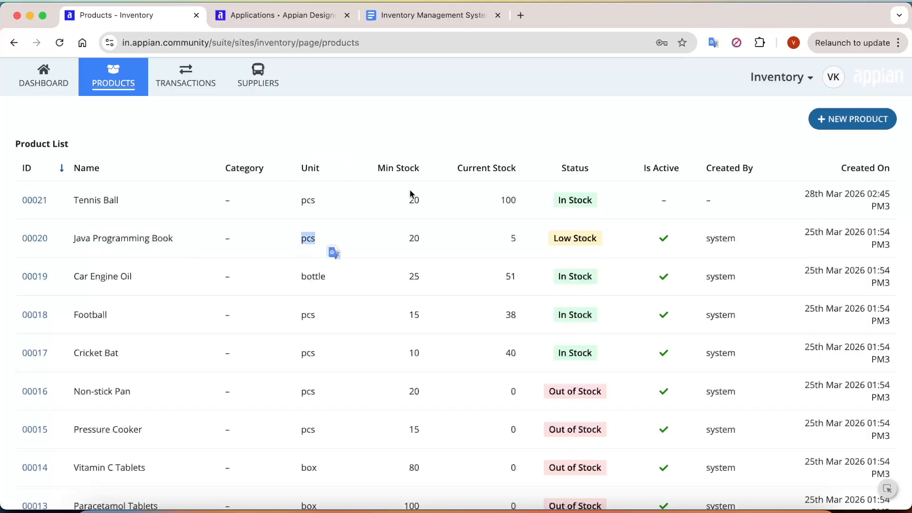
left_click(401, 252)
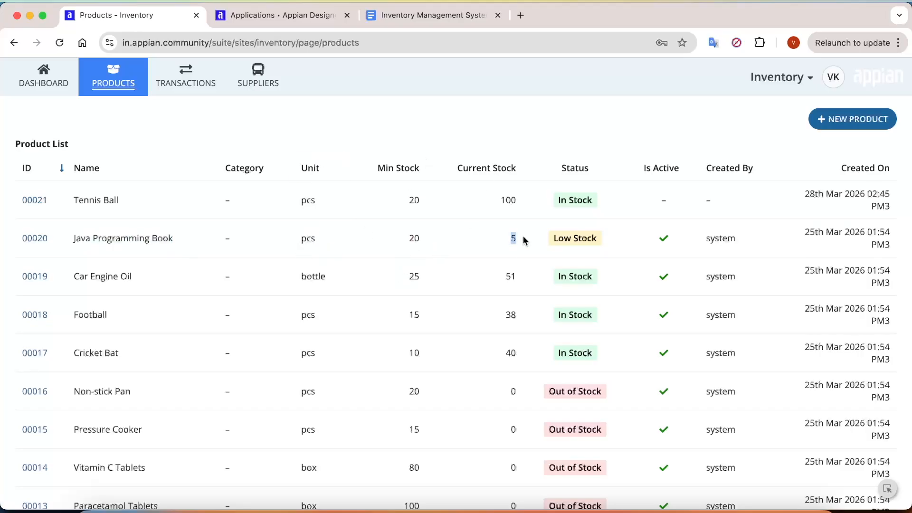
left_click_drag(611, 241, 528, 241)
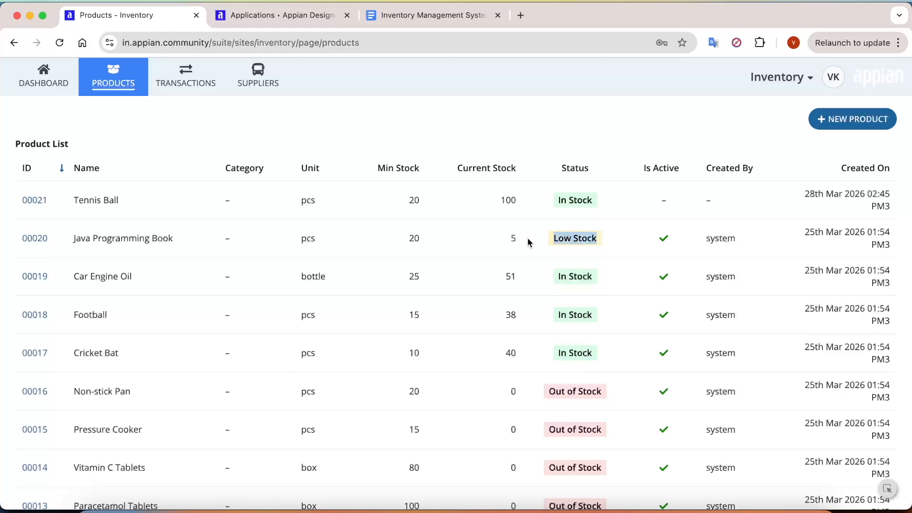
left_click(487, 250)
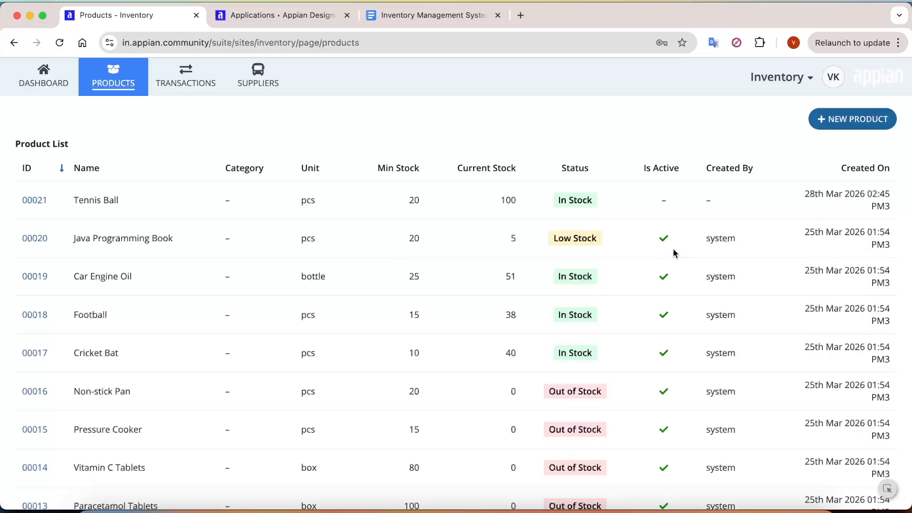
scroll(587, 375, "down", 2)
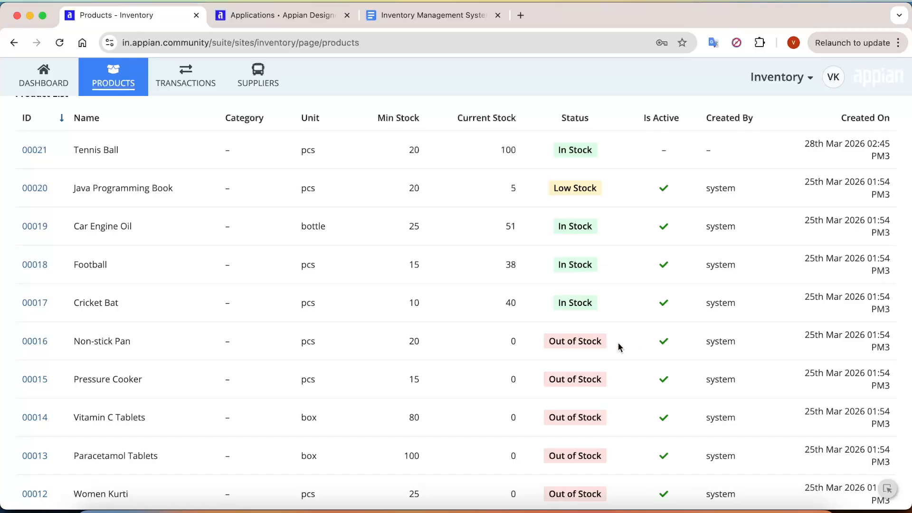
scroll(143, 270, "up", 2)
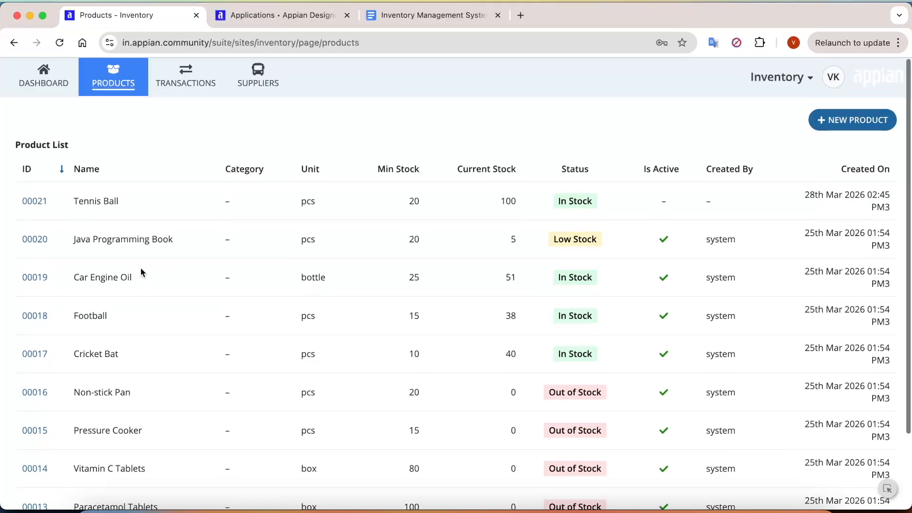
Open the Java Programming Book record and review its stock figures, recent transactions and product details
left_click(35, 240)
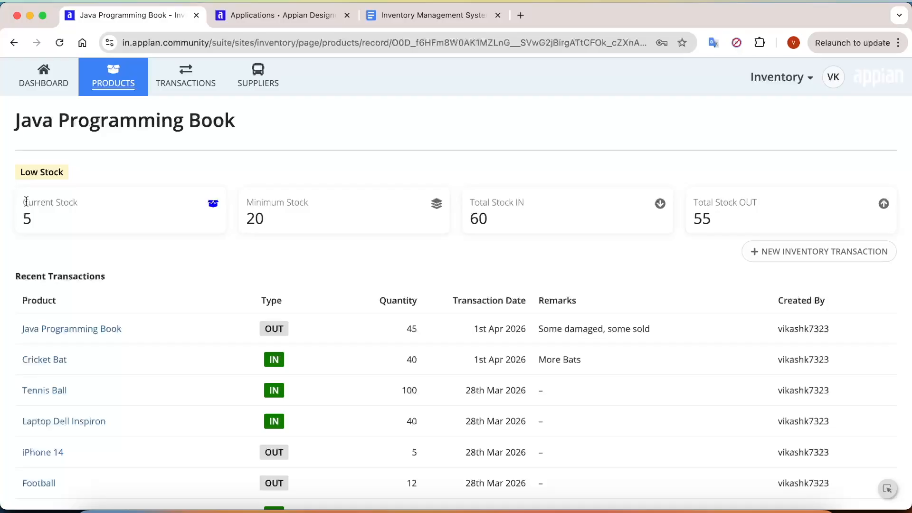
left_click_drag(23, 201, 100, 204)
left_click_drag(248, 205, 309, 207)
left_click(533, 226)
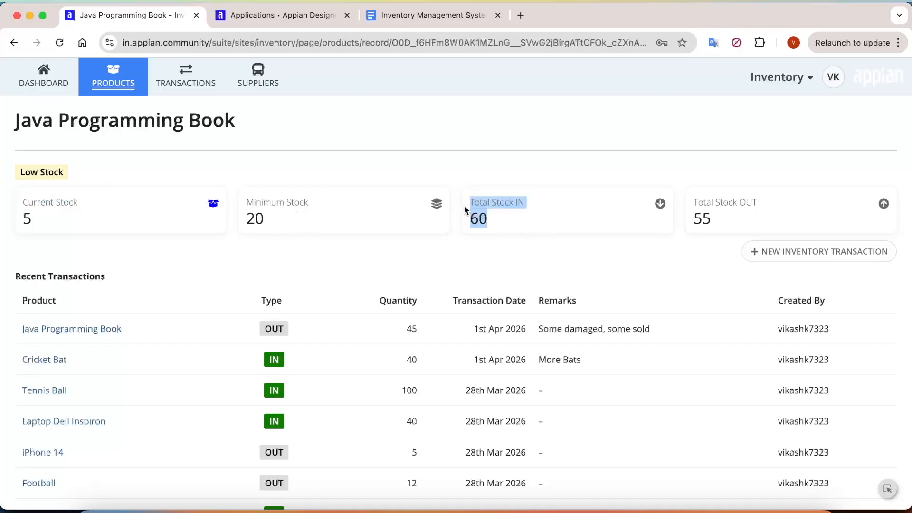
left_click(537, 232)
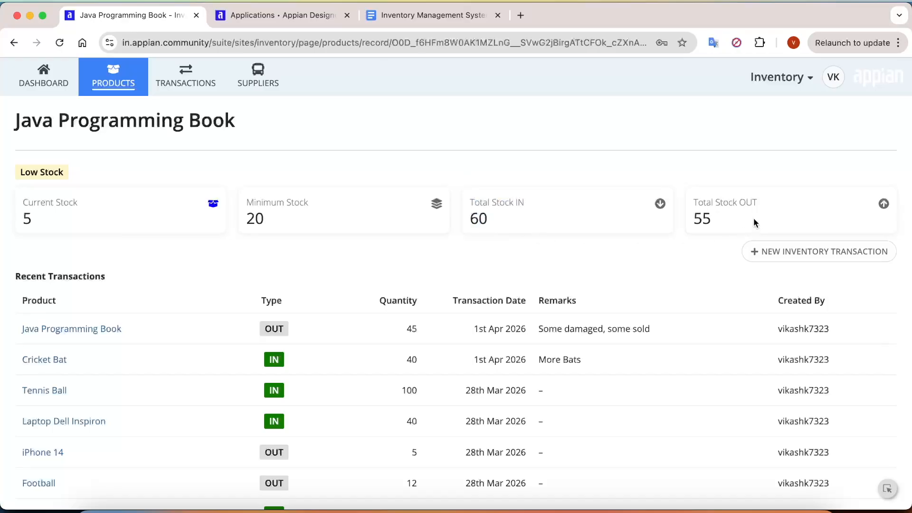
left_click_drag(694, 202, 780, 202)
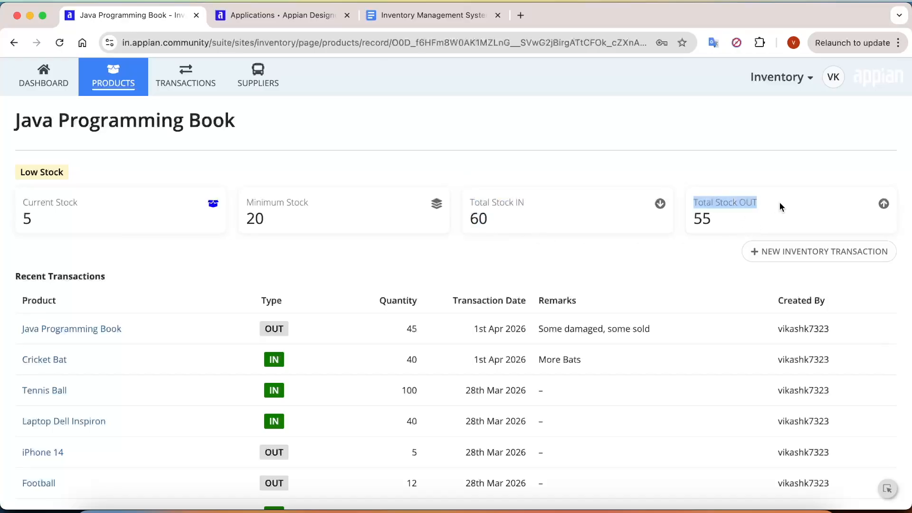
left_click(718, 226)
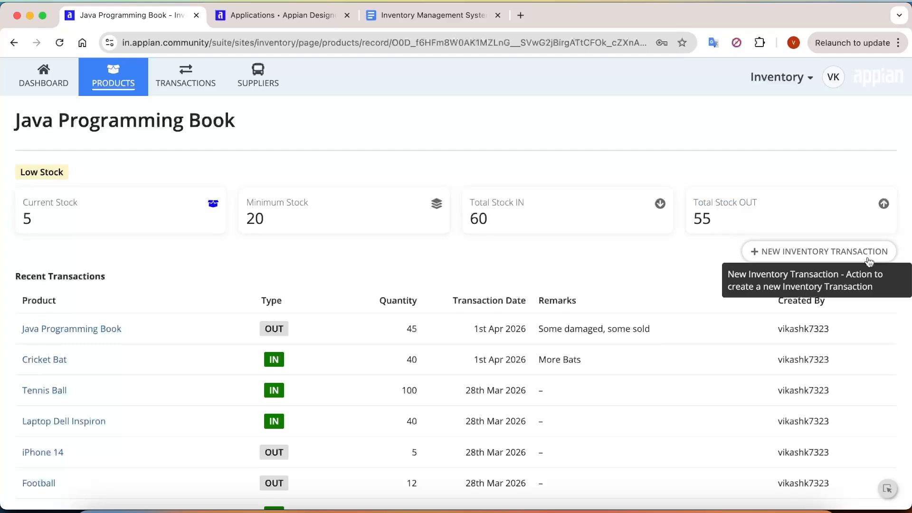
scroll(717, 352, "down", 5)
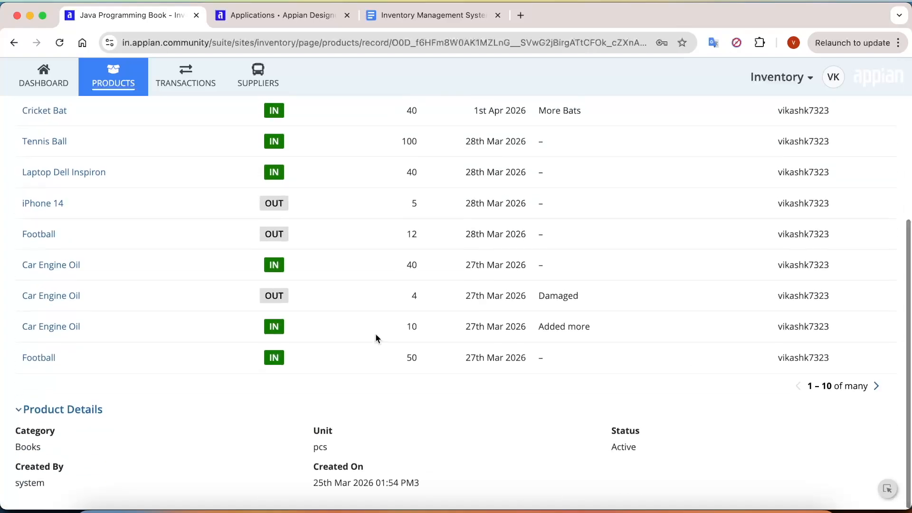
left_click_drag(15, 430, 476, 471)
left_click(123, 101)
left_click(114, 78)
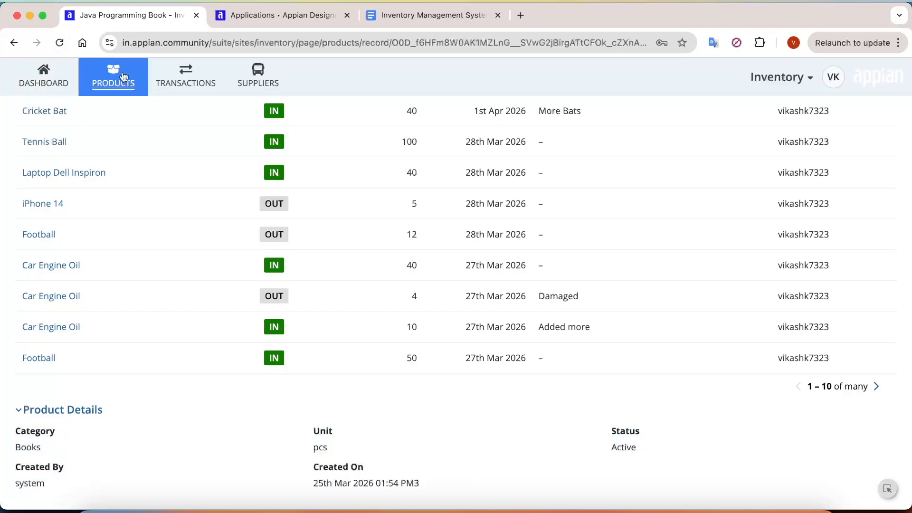
From the transactions page, start a new stock-in inventory transaction for Laptop Dell Inspiron
left_click(187, 80)
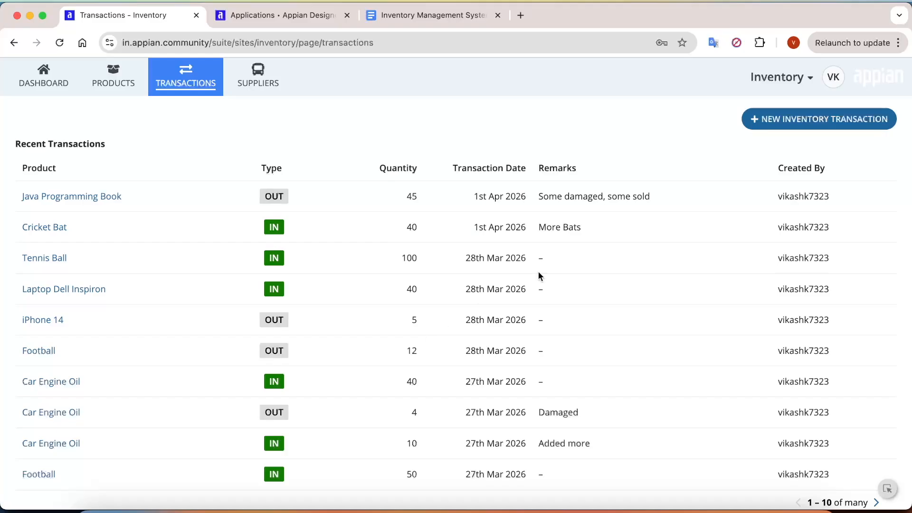
left_click(839, 125)
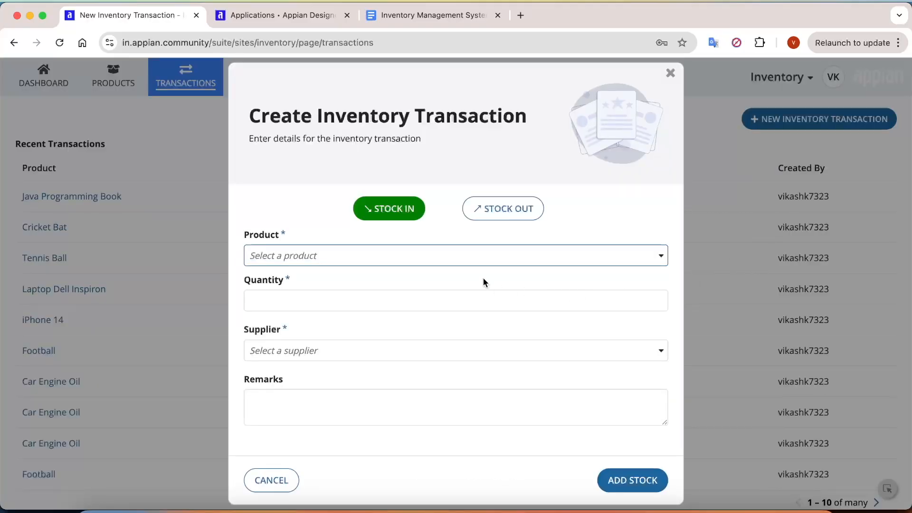
left_click(459, 258)
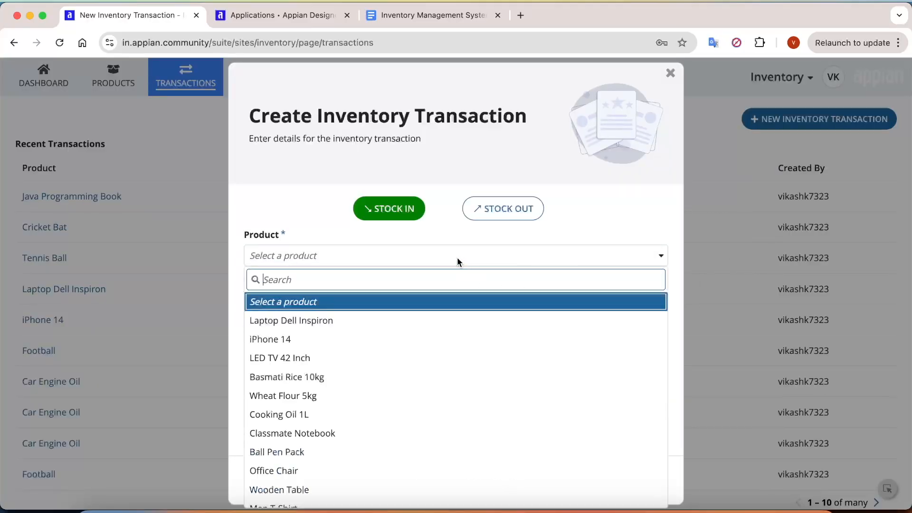
left_click(363, 320)
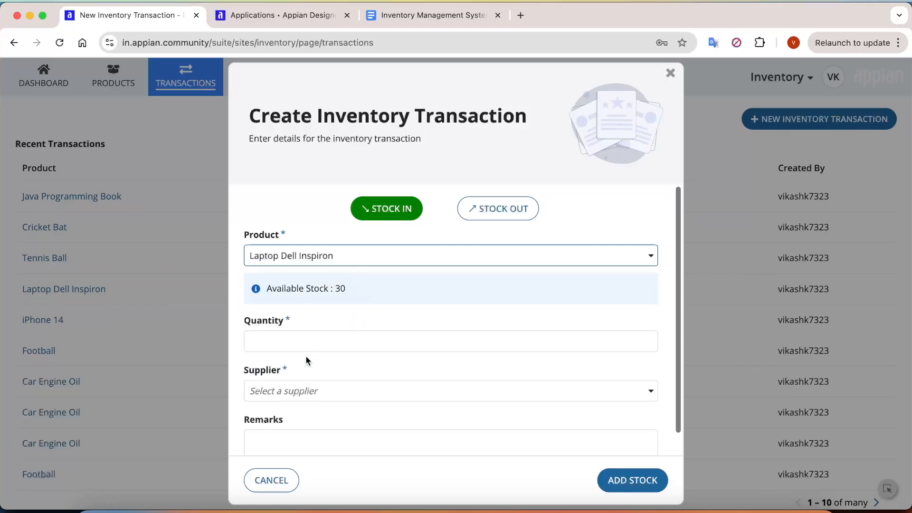
Set the quantity to 5 and the supplier to Reliance Digital Supplies, and submit the stock addition
left_click_drag(358, 295, 283, 290)
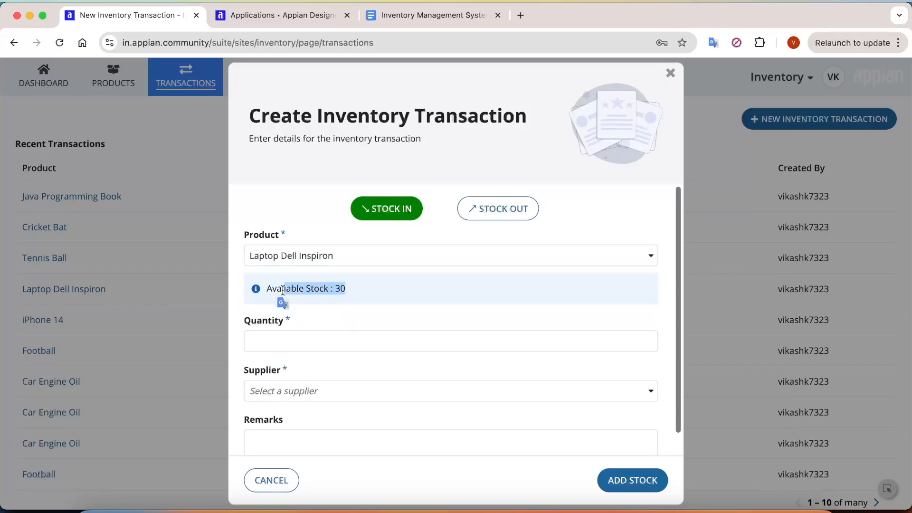
left_click(365, 341)
type("5")
left_click(369, 395)
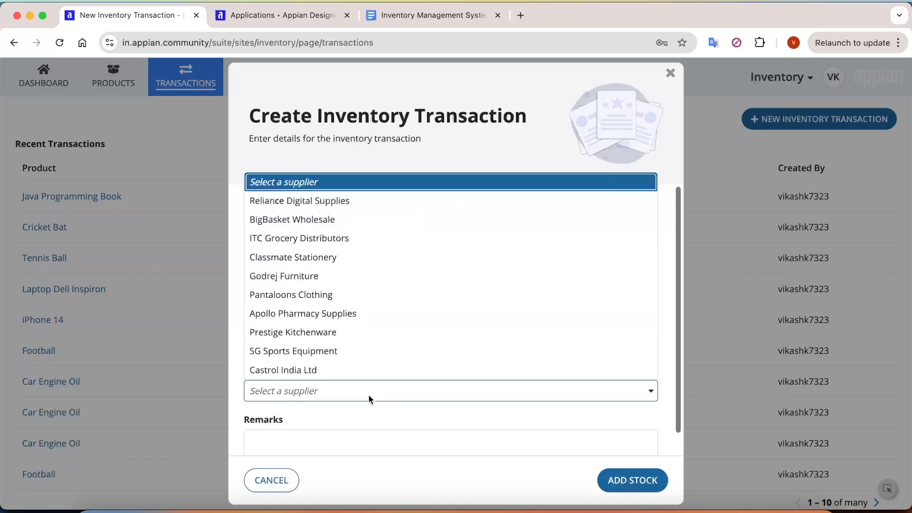
left_click(330, 202)
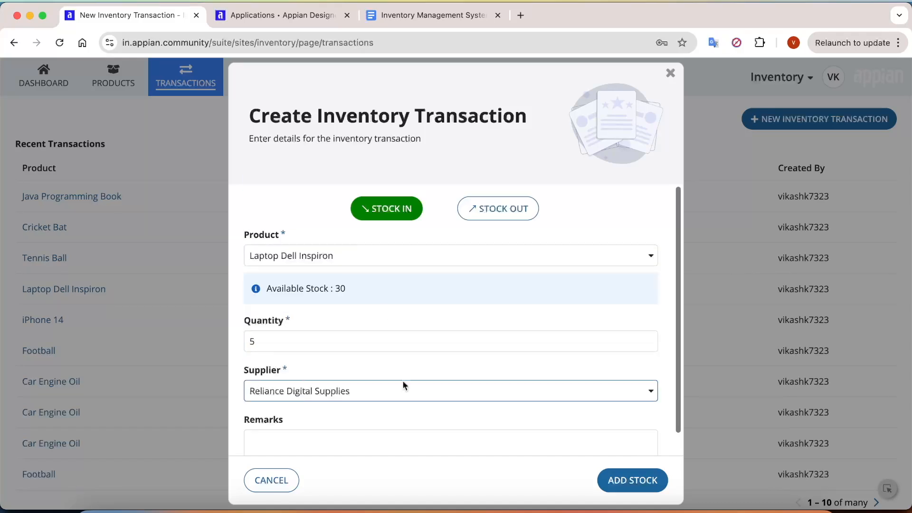
left_click(632, 480)
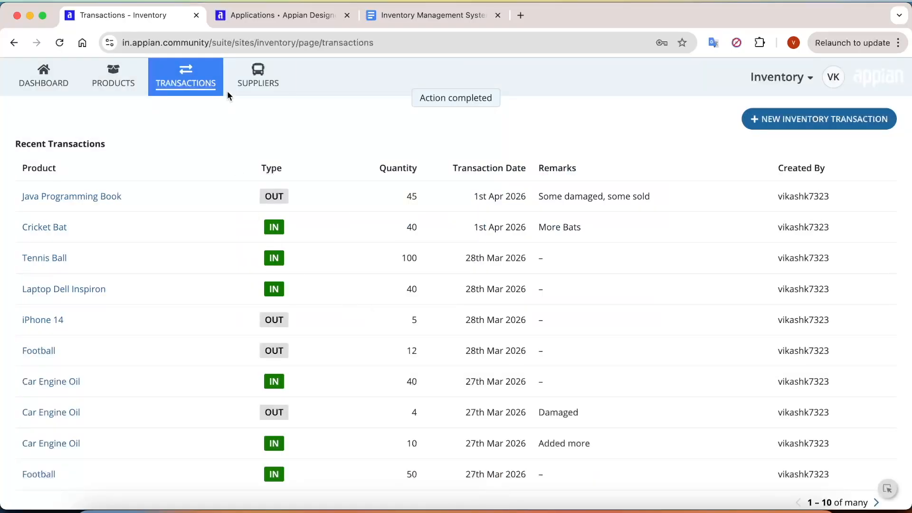
Refresh the transactions list and check the new Laptop Dell Inspiron entry's product, quantity and date
left_click(194, 82)
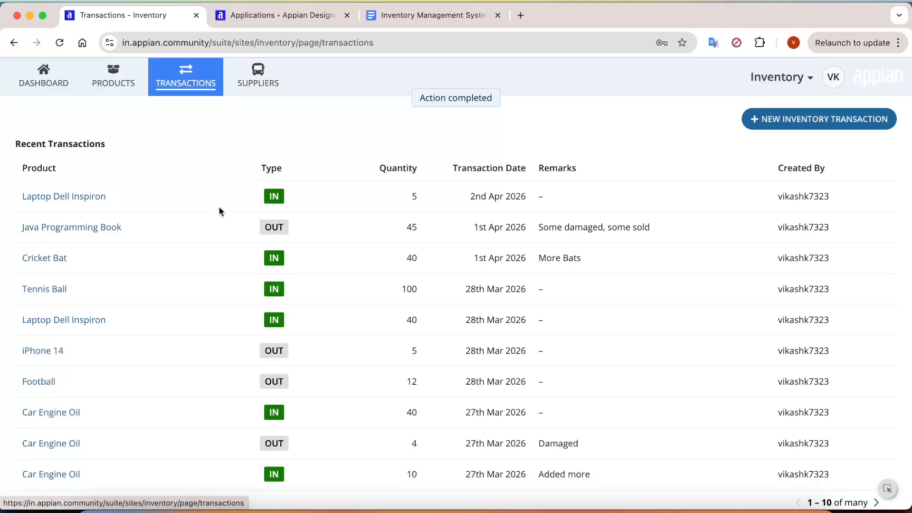
left_click_drag(57, 200, 183, 198)
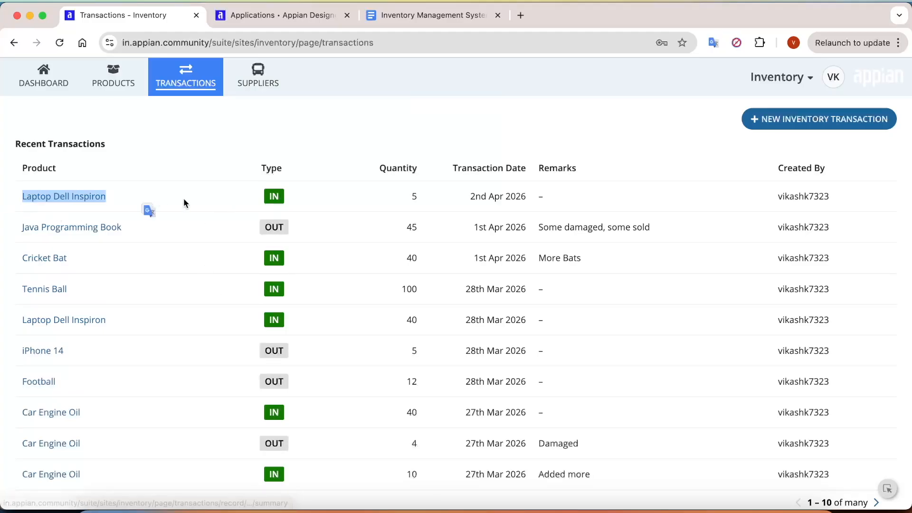
left_click_drag(517, 195, 414, 199)
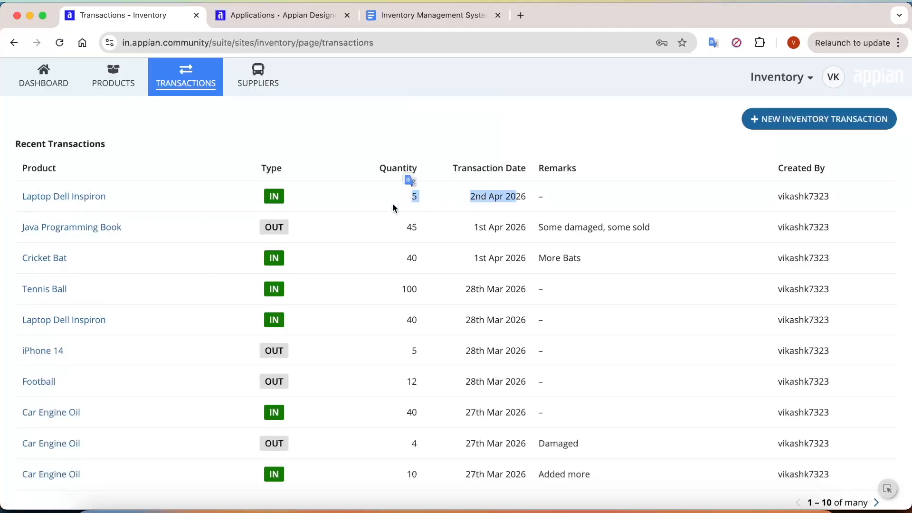
left_click(381, 213)
Open the Laptop Dell Inspiron record from the last page of the product list and examine its stock-in and stock-out totals
left_click(115, 89)
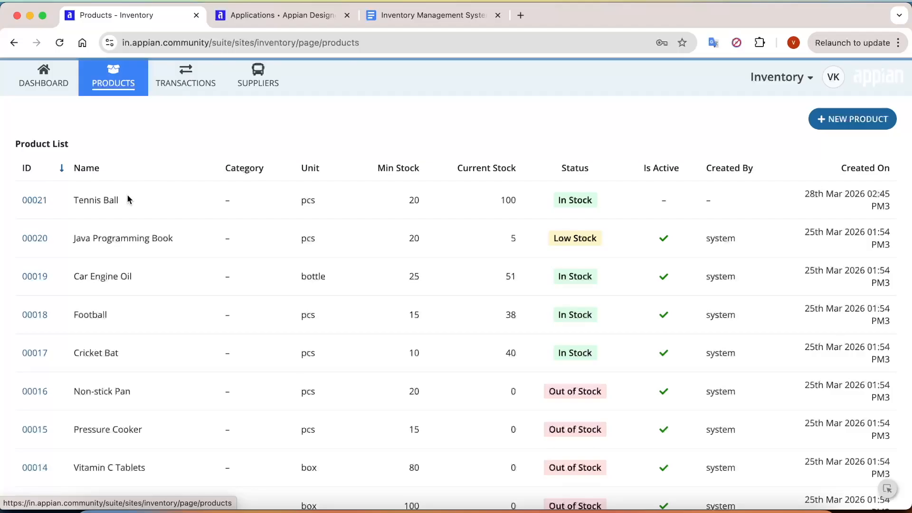
scroll(181, 437, "down", 2)
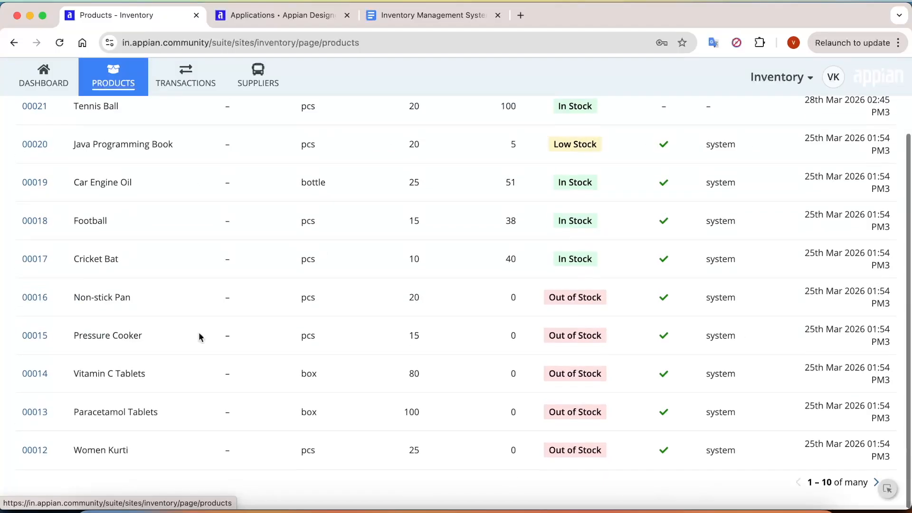
left_click(876, 487)
left_click(876, 487)
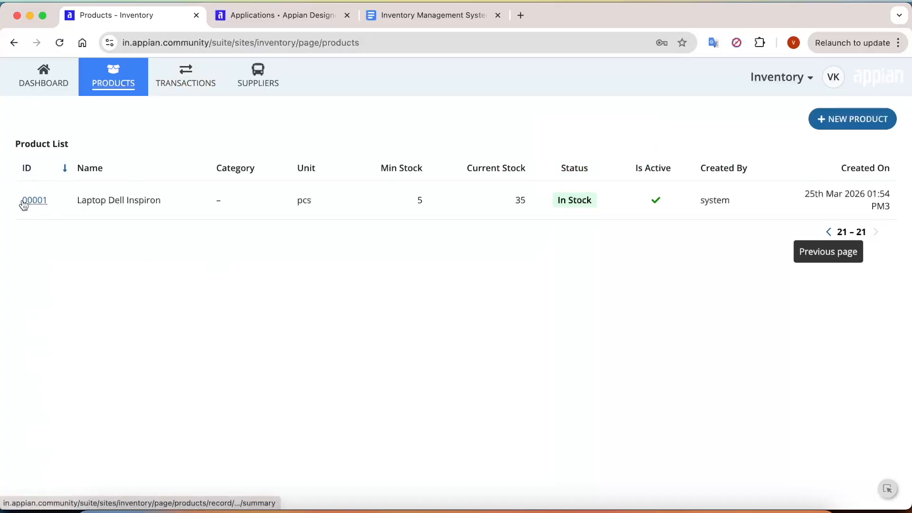
left_click(37, 204)
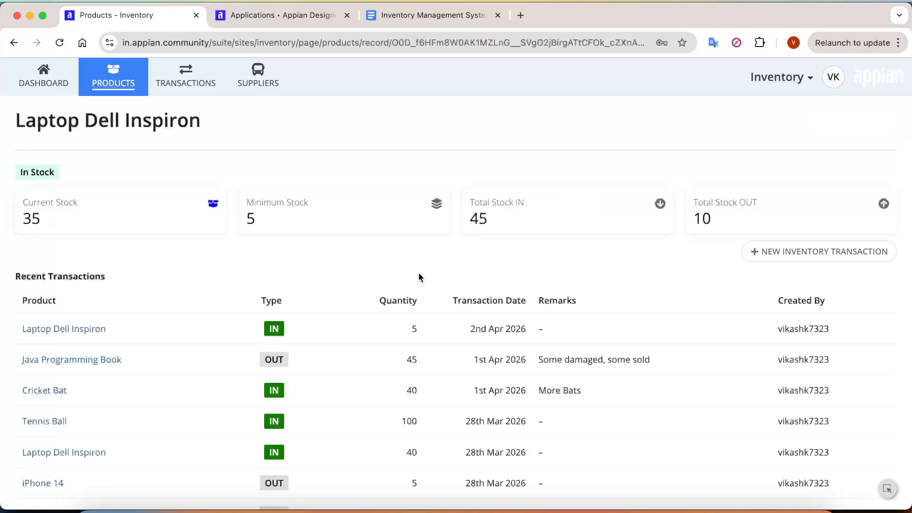
left_click_drag(471, 200, 540, 226)
left_click_drag(725, 222, 697, 203)
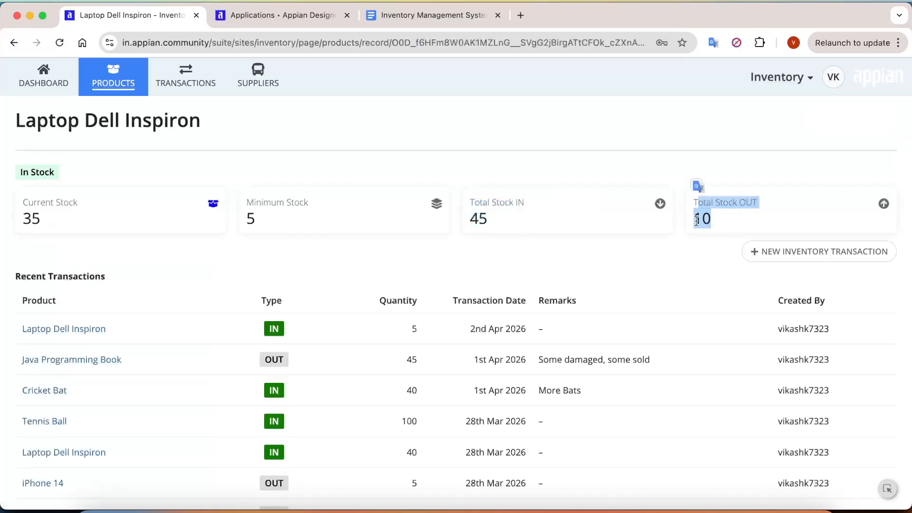
Start a new stock-out inventory transaction for Laptop Dell Inspiron and try a quantity of 50
left_click(816, 257)
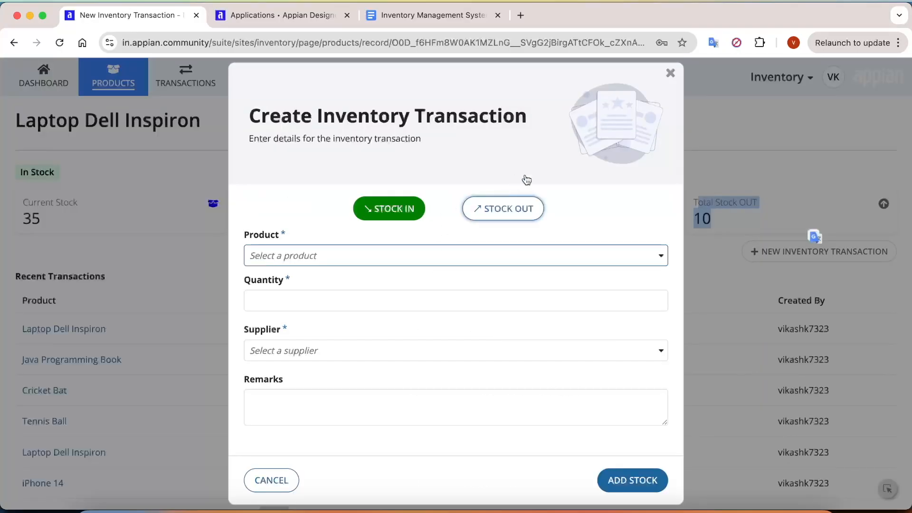
left_click(523, 209)
left_click(325, 255)
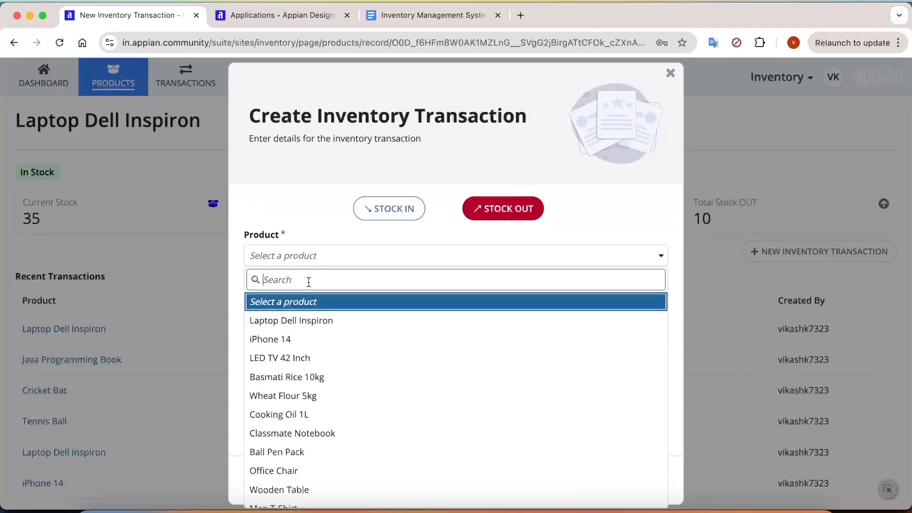
left_click(317, 319)
left_click(330, 341)
left_click(383, 409)
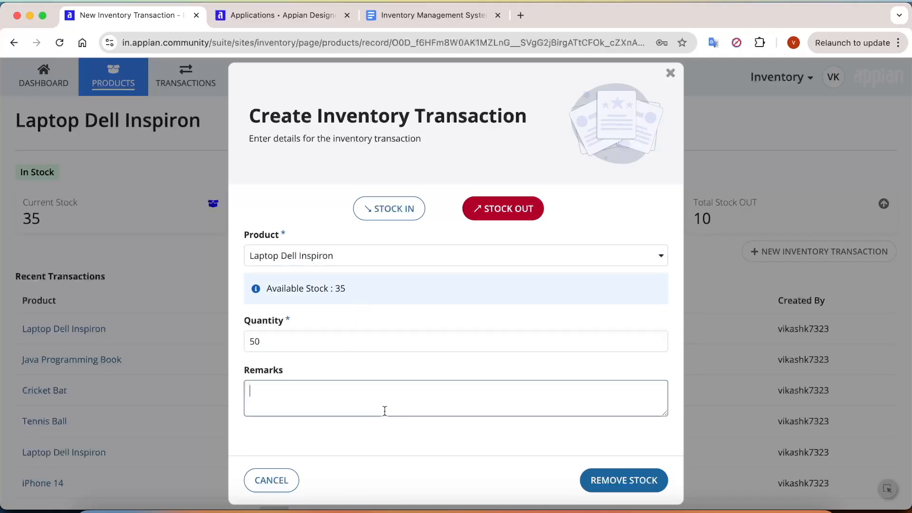
Set the stock-out quantity to 20 and submit the stock removal
double_click(367, 346)
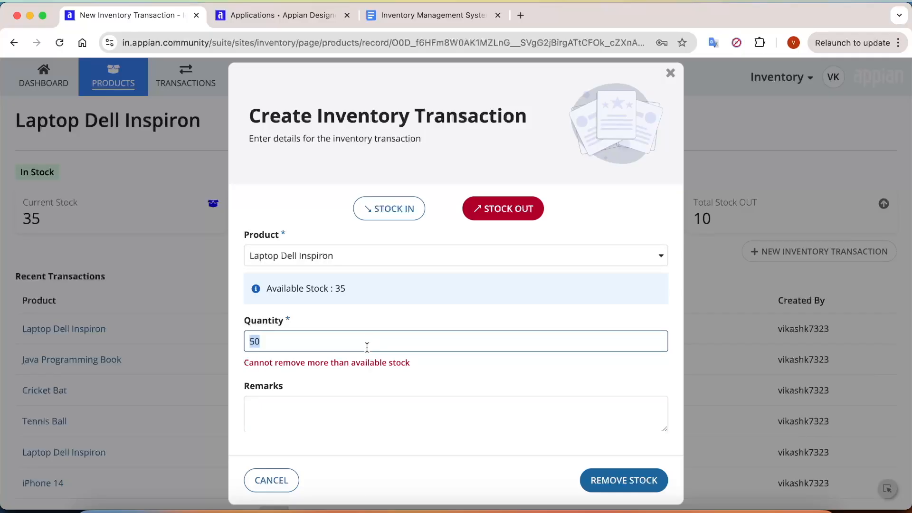
type("20")
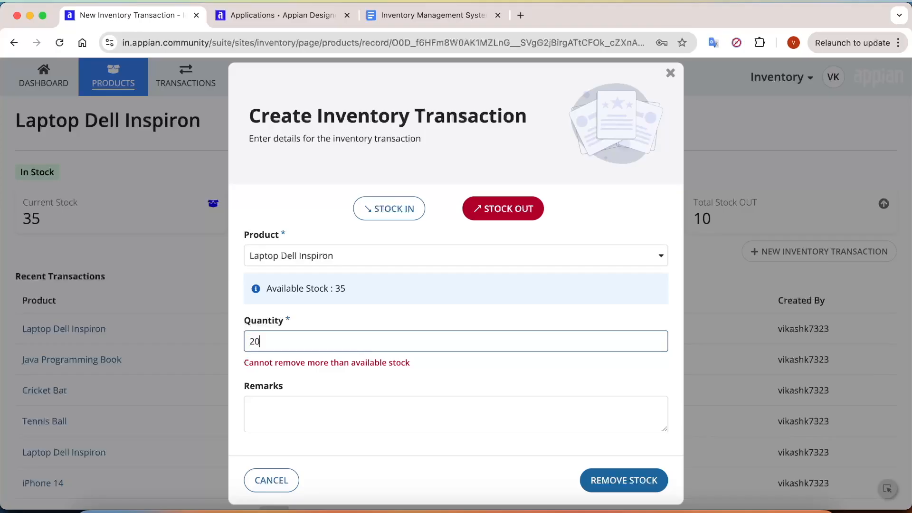
left_click(624, 485)
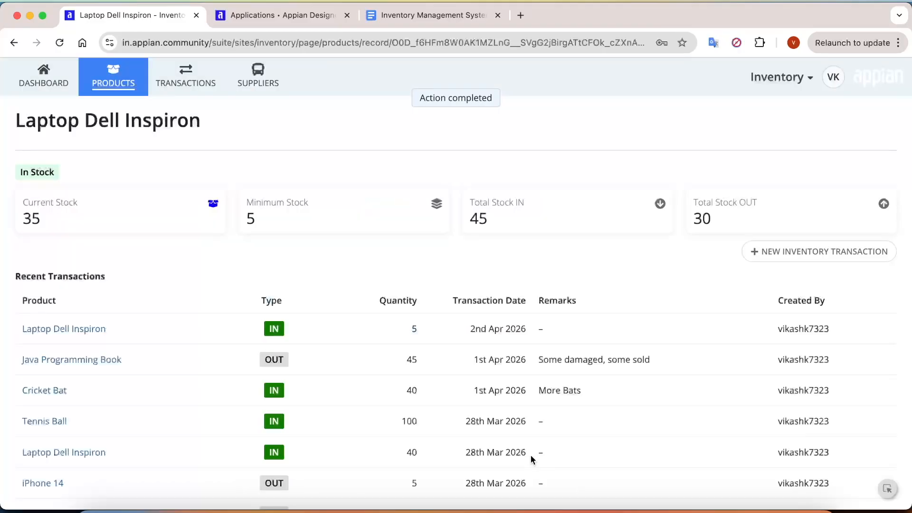
Refresh the Laptop Dell Inspiron record and check its total stock out and current stock
left_click(59, 42)
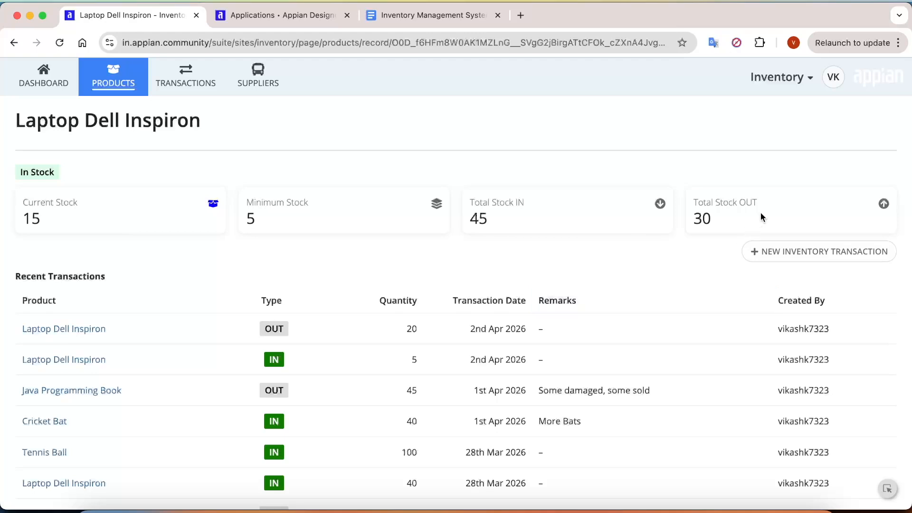
left_click_drag(742, 219, 699, 199)
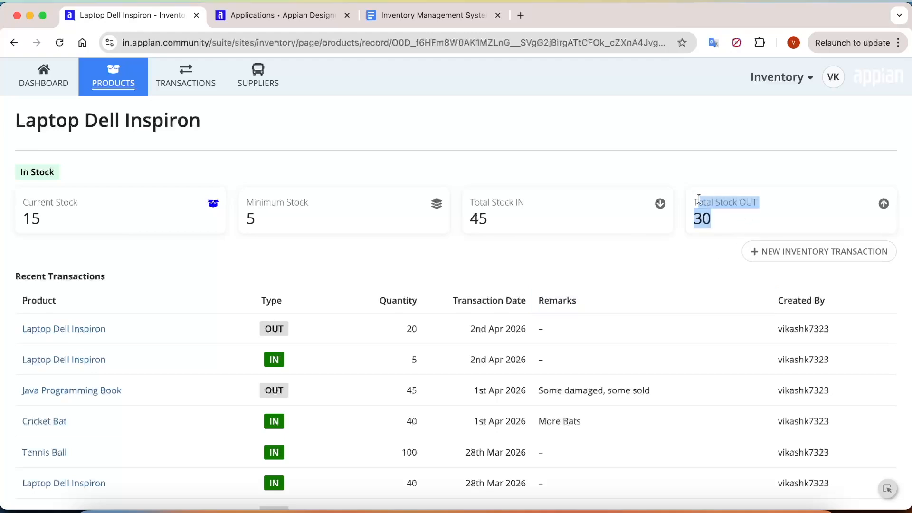
left_click(582, 379)
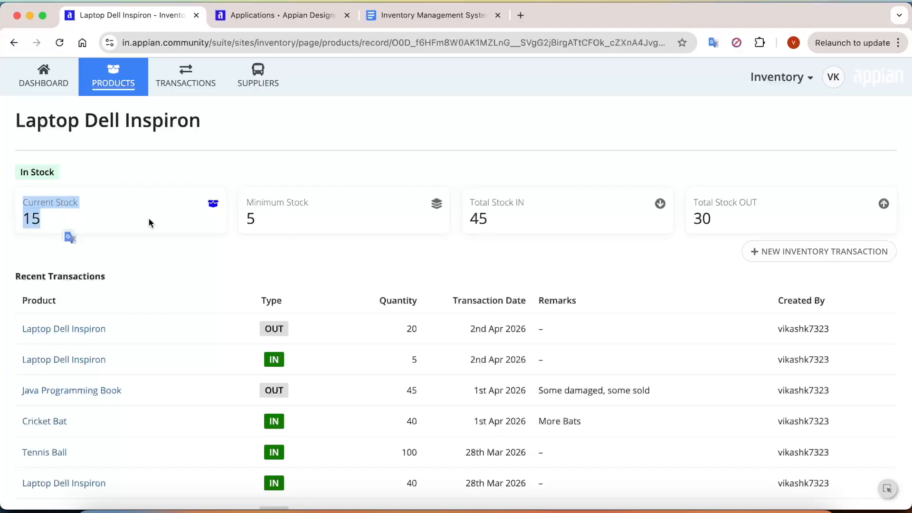
Review the supplier list and return to the inventory dashboard
left_click(258, 76)
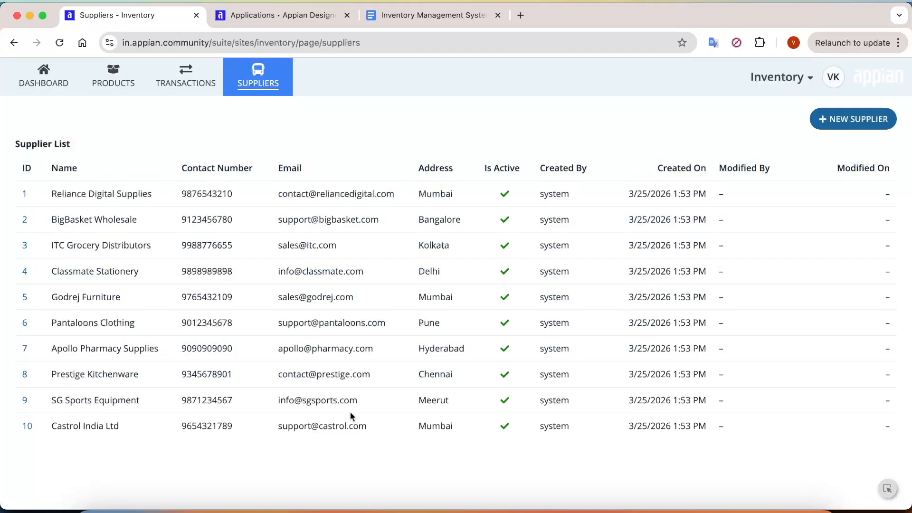
left_click(56, 82)
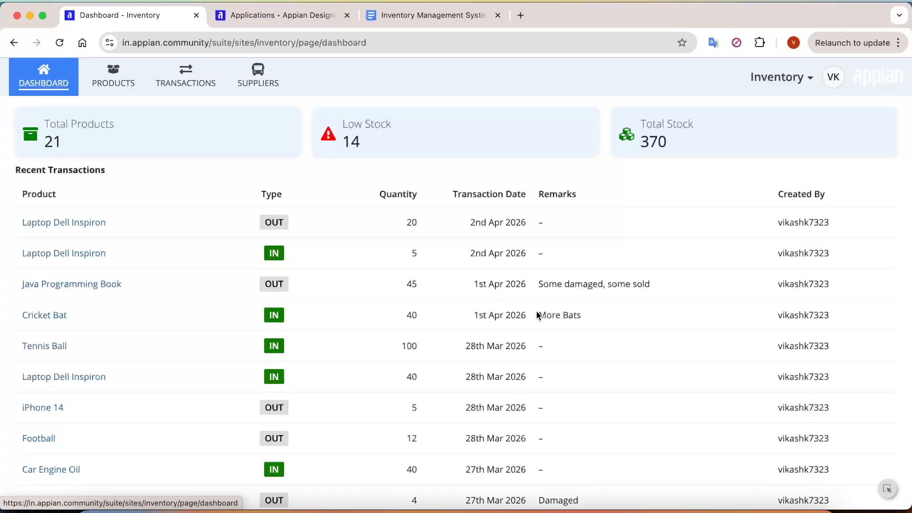
Switch to the Inventory Management System document in Google Docs and read the purpose statement in its Introduction
left_click(444, 17)
scroll(489, 290, "down", 2)
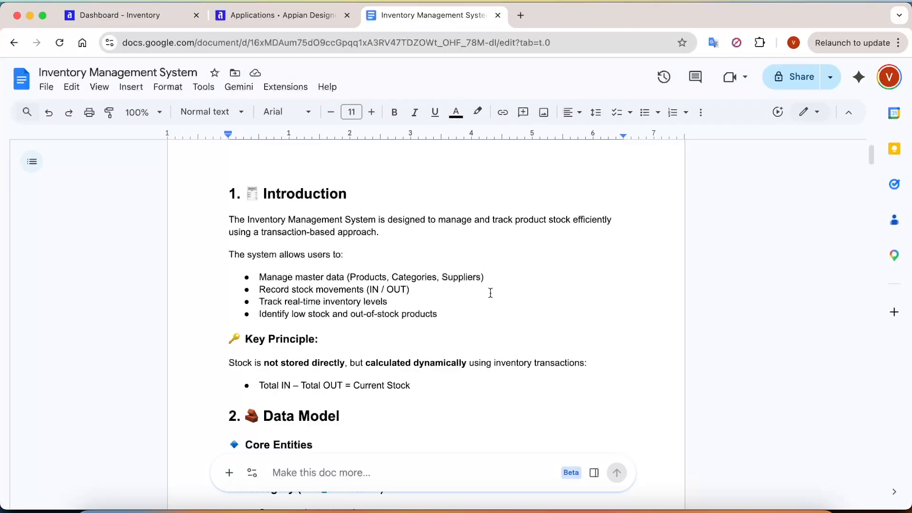
scroll(427, 266, "down", 1)
left_click(360, 249)
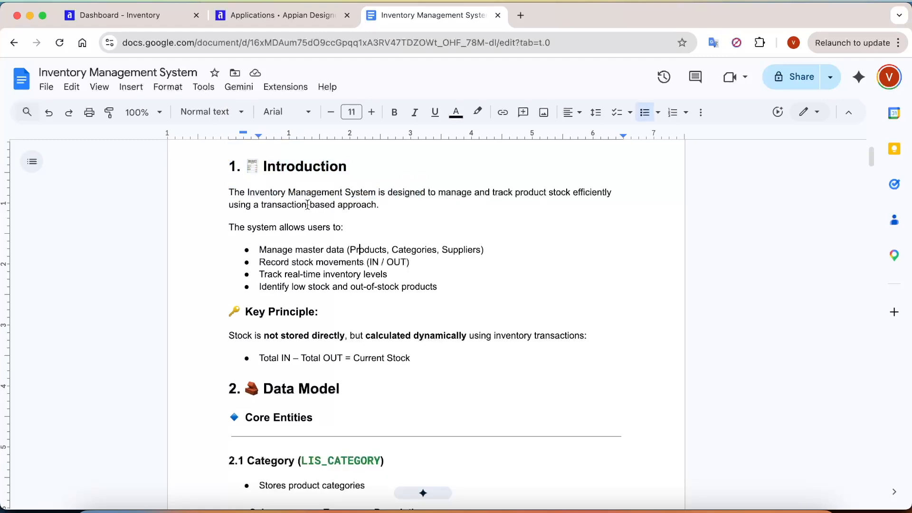
left_click_drag(403, 192, 561, 194)
left_click(561, 194)
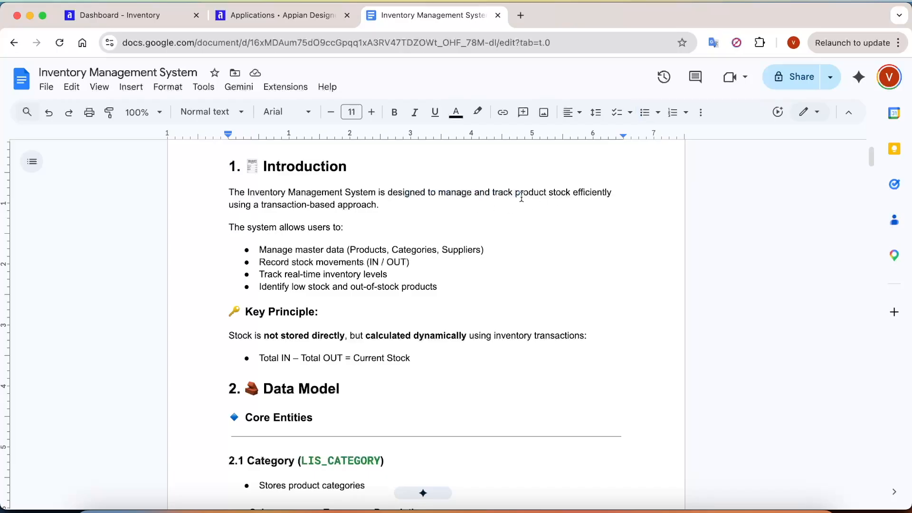
left_click_drag(242, 205, 368, 206)
Read the Introduction's list of what the system allows users to do, from managing master data to identifying low stock
scroll(328, 311, "down", 1)
left_click(294, 216)
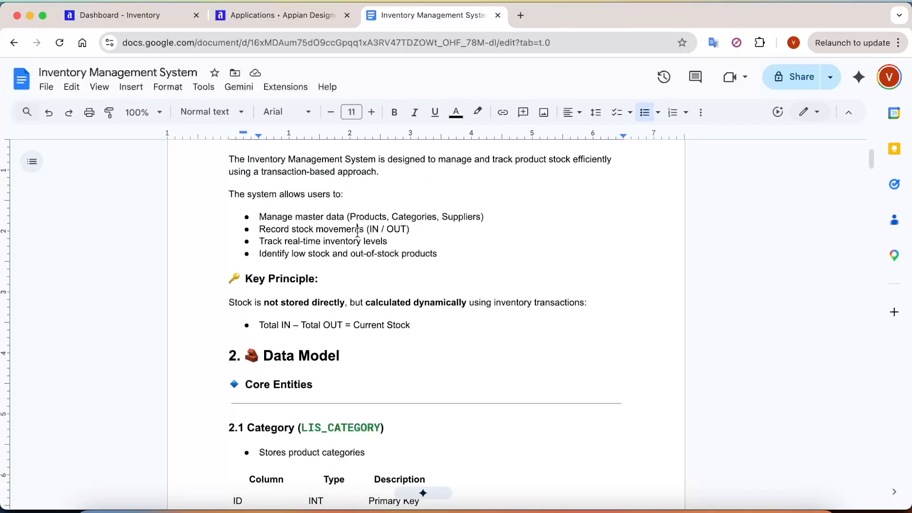
left_click_drag(358, 232, 412, 233)
left_click(302, 280)
left_click_drag(273, 241, 460, 259)
scroll(350, 346, "down", 2)
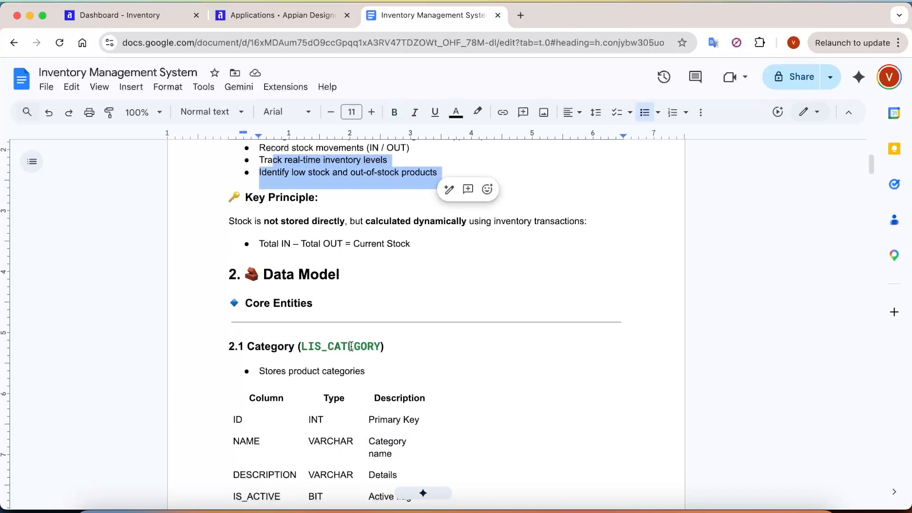
Examine the Key Principle section and highlight its current stock formula
left_click(259, 198)
left_click_drag(414, 244, 354, 245)
left_click_drag(342, 245, 403, 249)
left_click(264, 237)
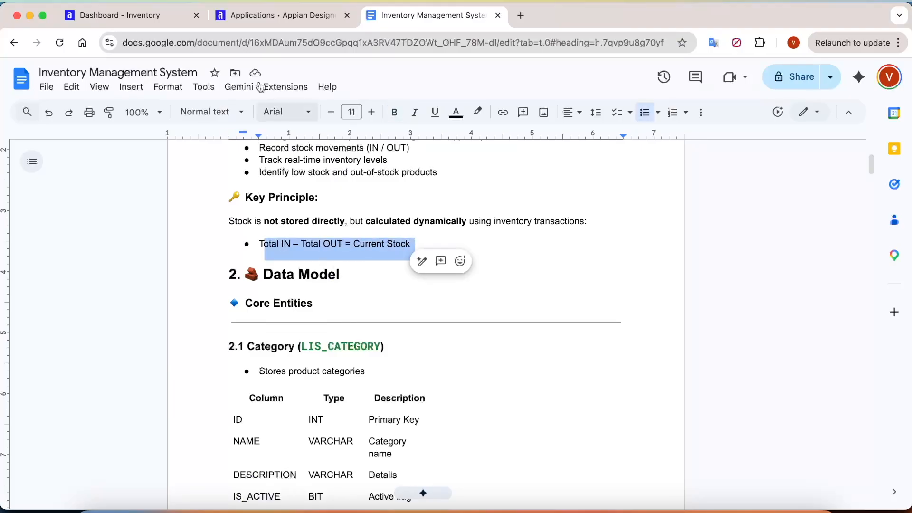
Switch to the Appian inventory site, open Laptop Dell Inspiron from the dashboard, and compare its stock-in, stock-out and current stock figures
left_click(160, 24)
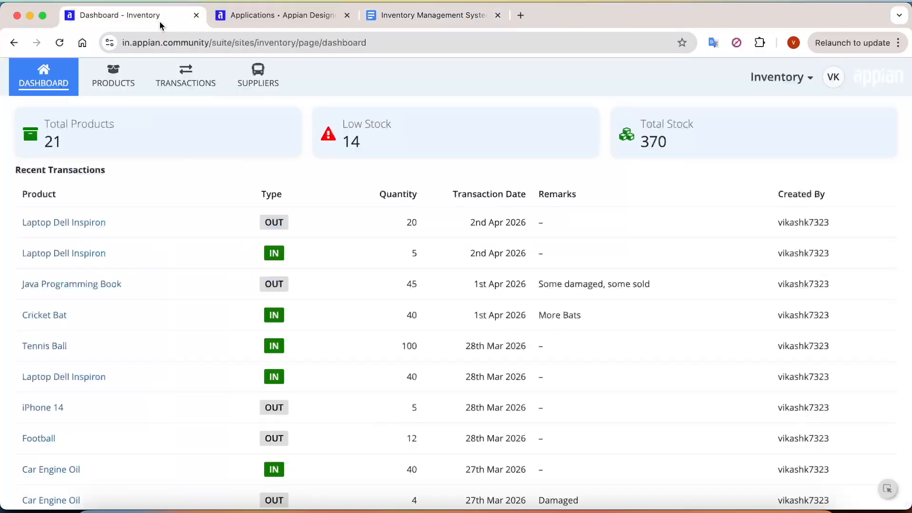
left_click(77, 225)
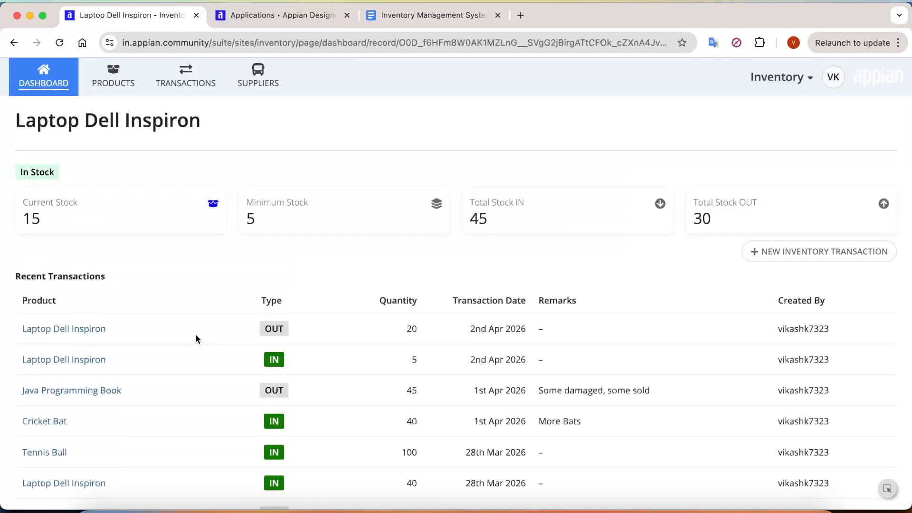
left_click_drag(470, 201, 534, 224)
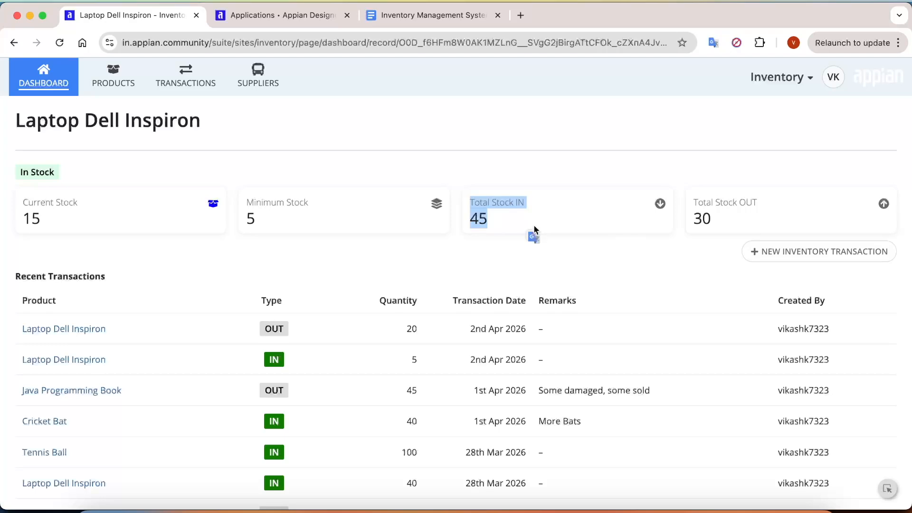
left_click_drag(733, 220, 689, 185)
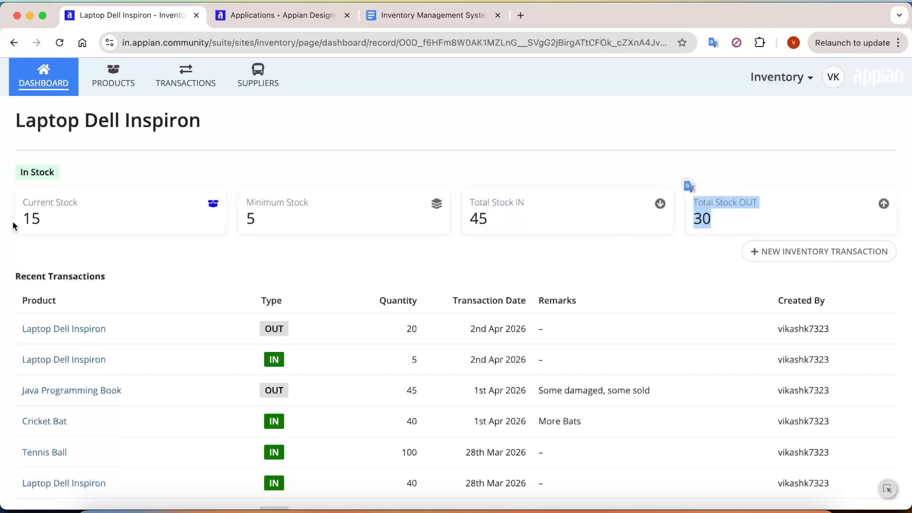
left_click_drag(29, 195, 107, 247)
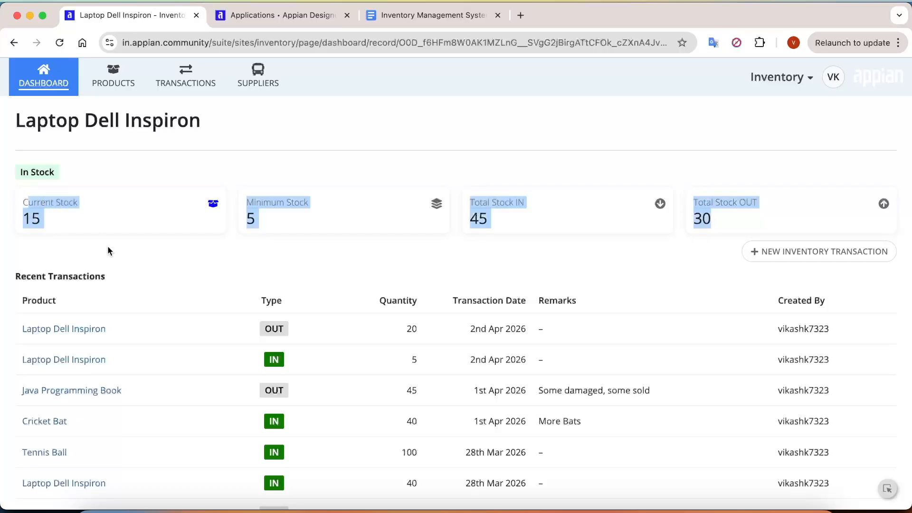
Switch back to the Google Docs document and read the LIS_CATEGORY table definition under Core Entities
left_click(440, 24)
scroll(385, 291, "down", 3)
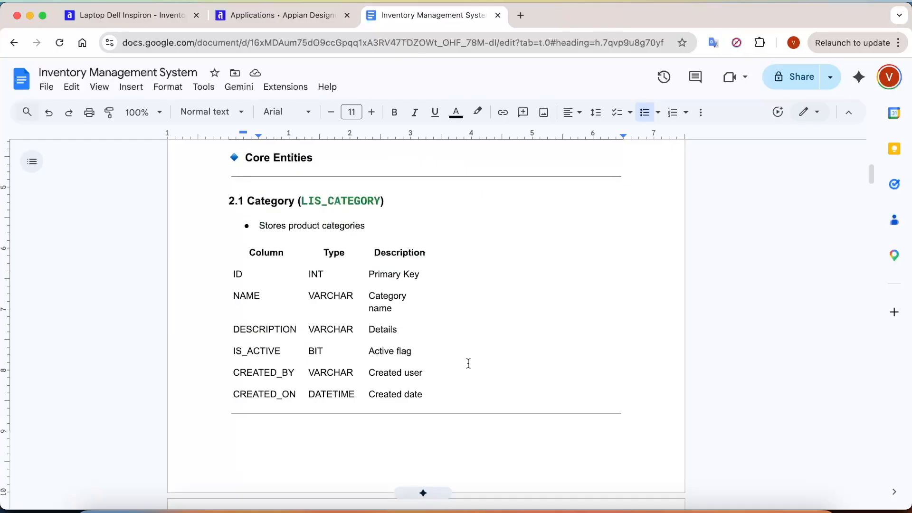
scroll(468, 363, "down", 2)
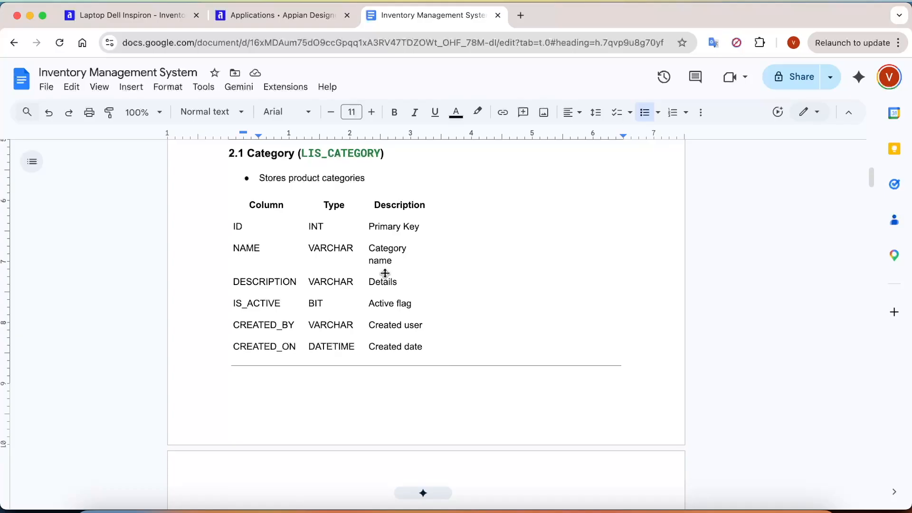
scroll(320, 271, "down", 1)
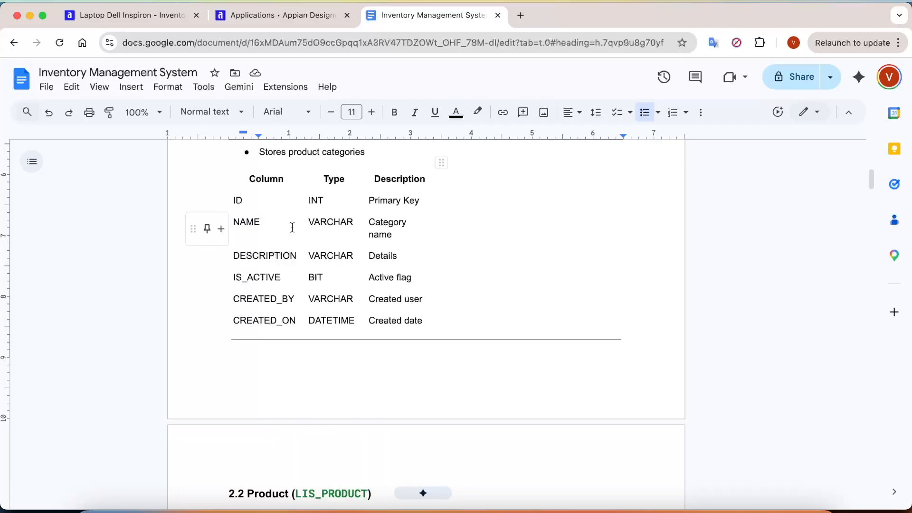
Switch to the Appian inventory site, open the new product form from the product list, and view the available categories
left_click(150, 15)
left_click(113, 77)
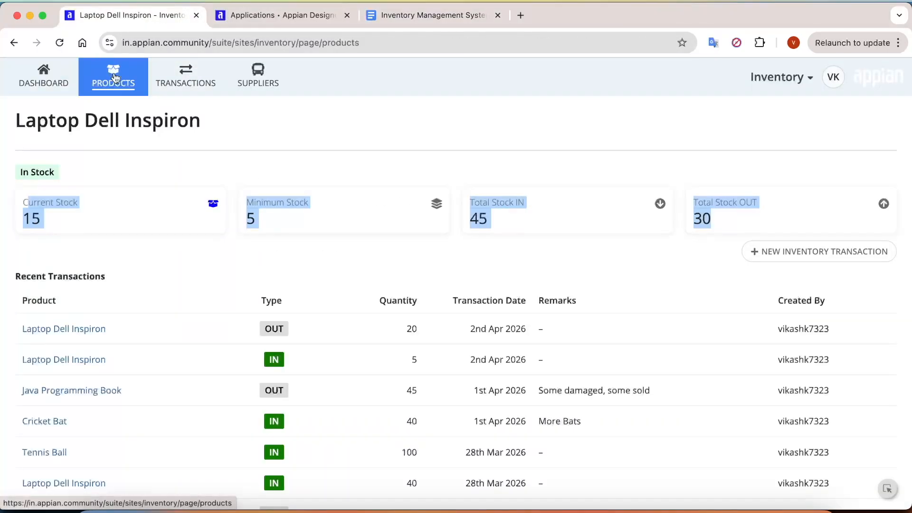
left_click(855, 119)
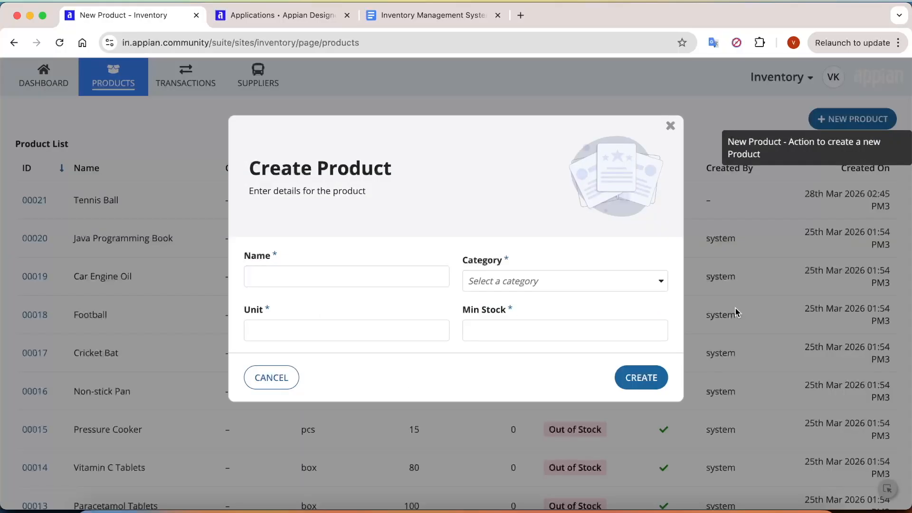
left_click(520, 281)
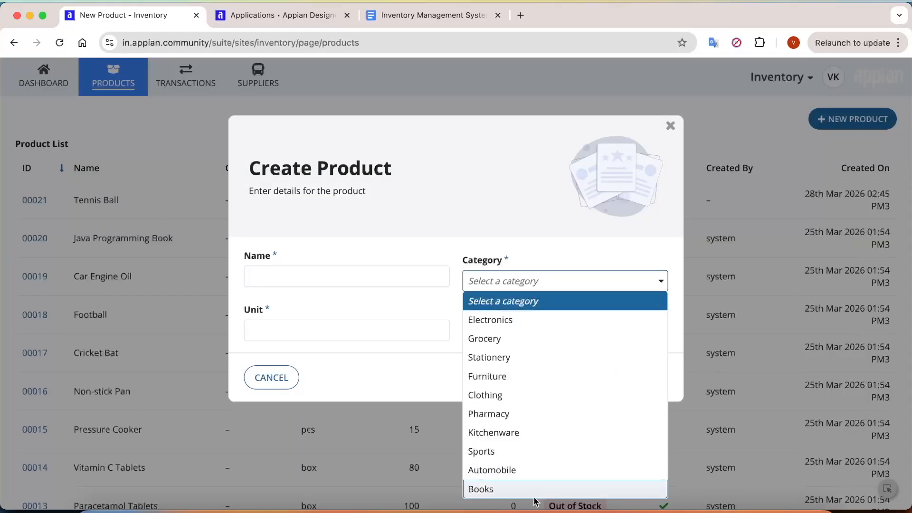
Return to the Google Docs document and examine the IS_ACTIVE, CREATED_BY and CREATED_ON rows of the category table
left_click(460, 13)
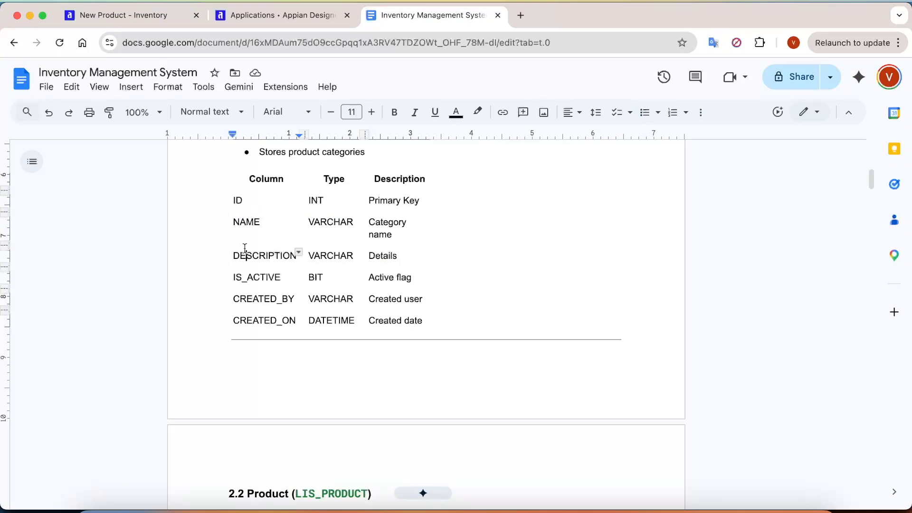
left_click_drag(237, 278, 444, 318)
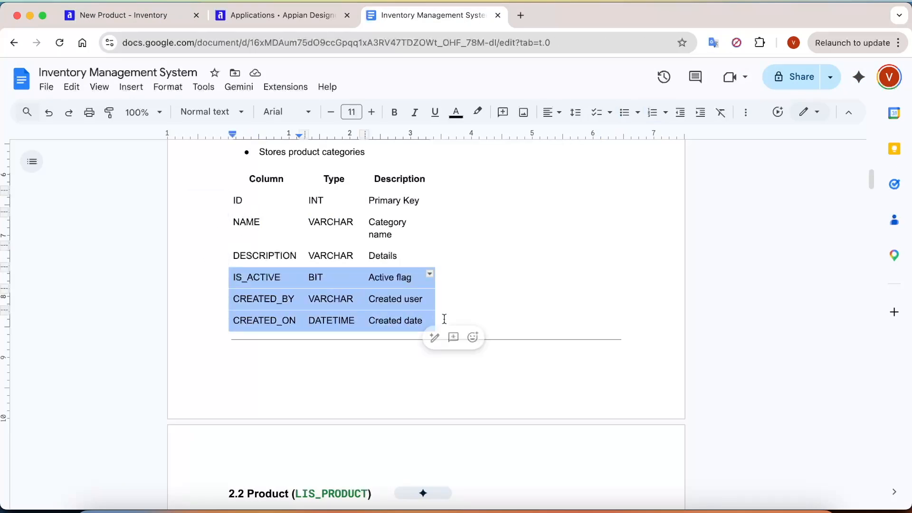
left_click(393, 319)
Examine the LIS_PRODUCT table's columns, highlighting NAME, CATEGORY_ID, UNIT, MIN_STOCK and the rows from IS_ACTIVE to CREATED_ON
scroll(373, 374, "down", 6)
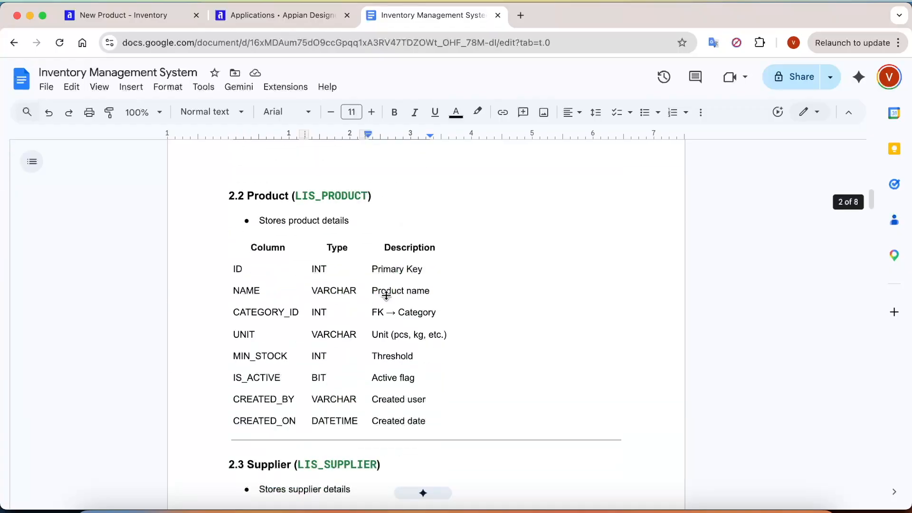
scroll(305, 279, "down", 1)
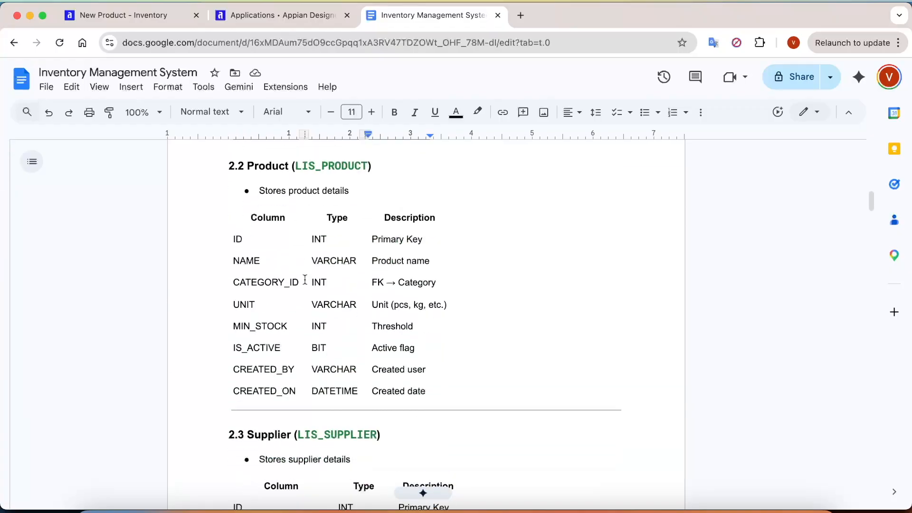
double_click(243, 261)
double_click(245, 283)
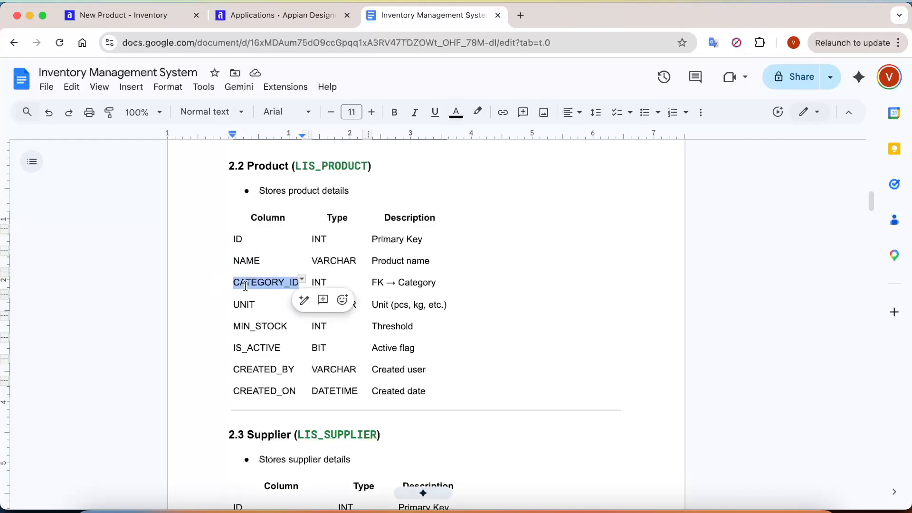
left_click(246, 308)
double_click(247, 307)
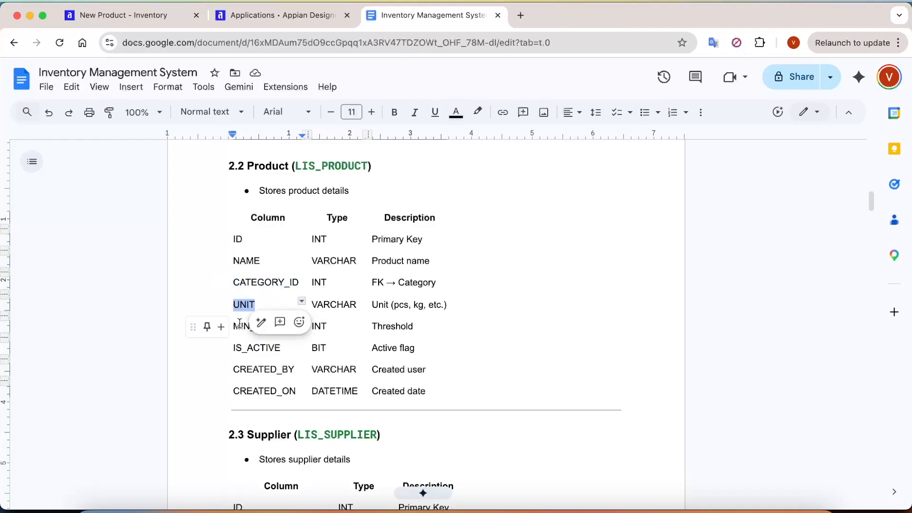
double_click(242, 326)
left_click_drag(237, 349, 437, 383)
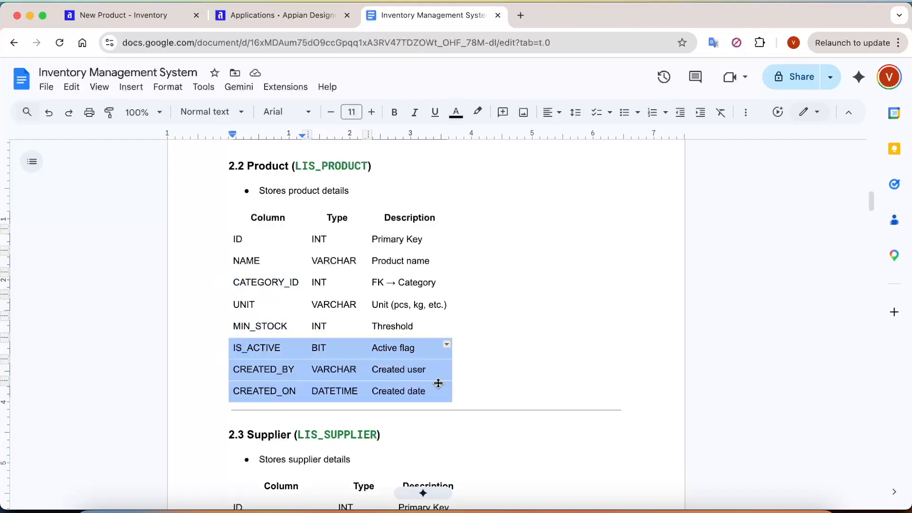
Examine the LIS_SUPPLIER table's columns, pointing out NAME and highlighting the rows from ADDRESS to CREATED_BY
scroll(438, 382, "down", 7)
scroll(437, 381, "up", 1)
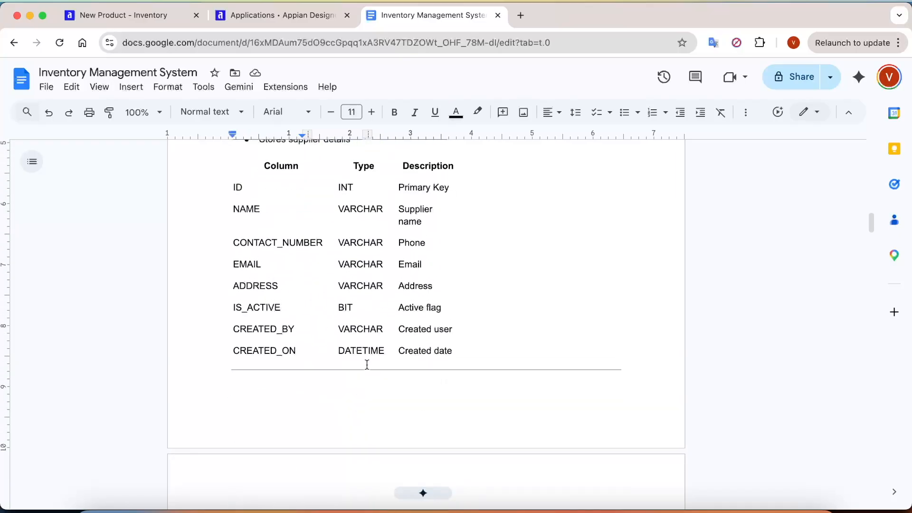
left_click(246, 209)
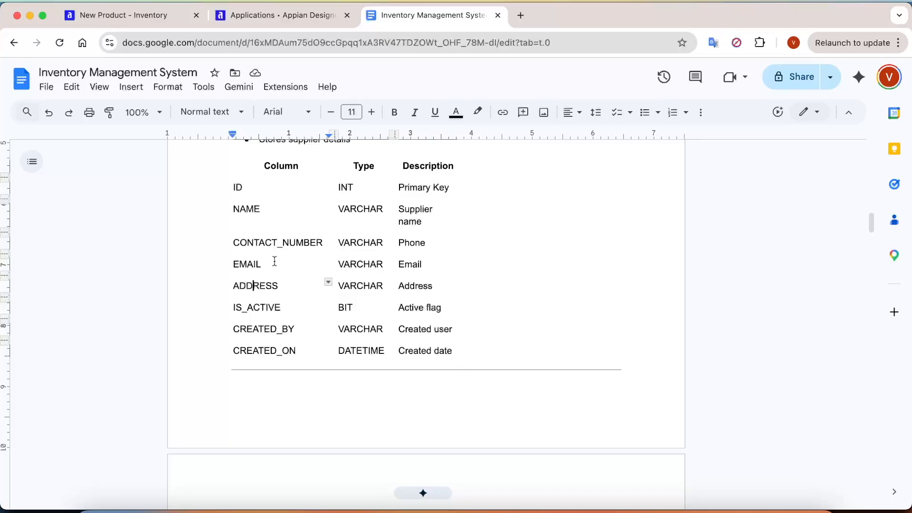
left_click_drag(249, 285, 477, 332)
Read the Inventory Transaction (LIS_INVENTORY_TXN) table definition in section 2.4
scroll(458, 385, "down", 6)
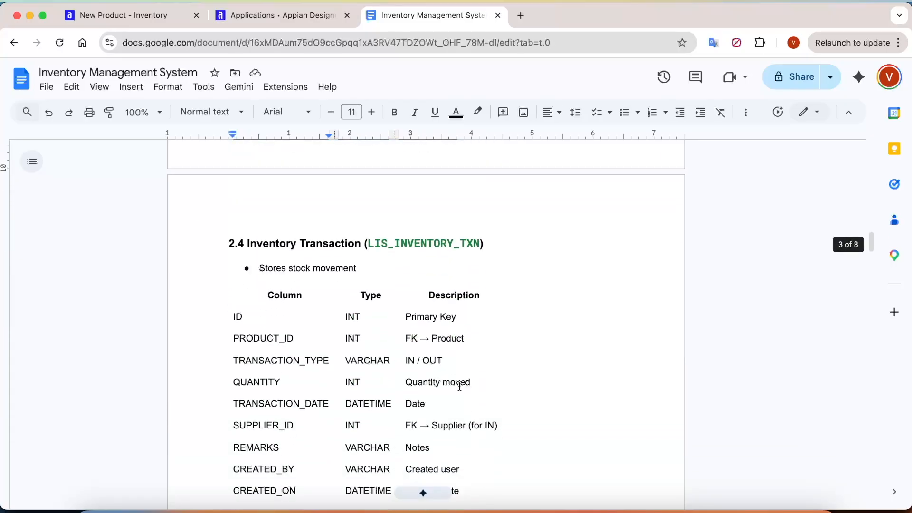
scroll(459, 386, "down", 3)
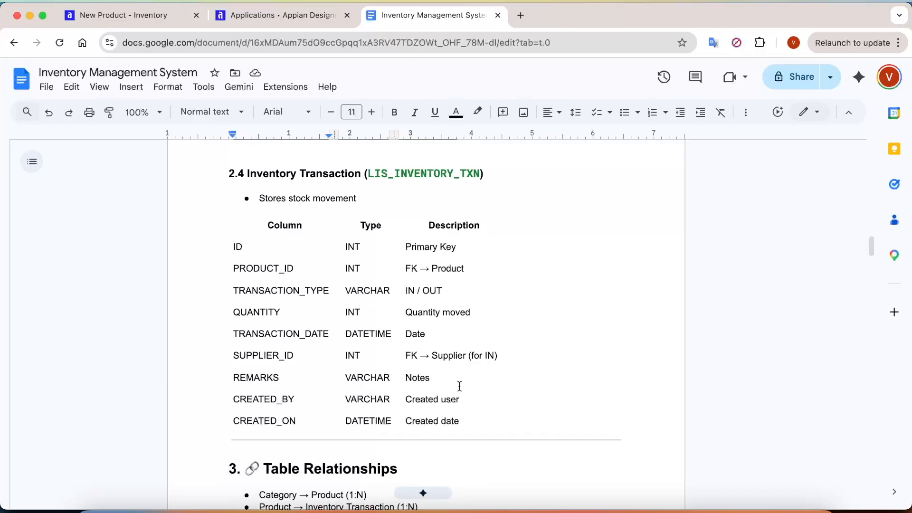
scroll(460, 386, "down", 1)
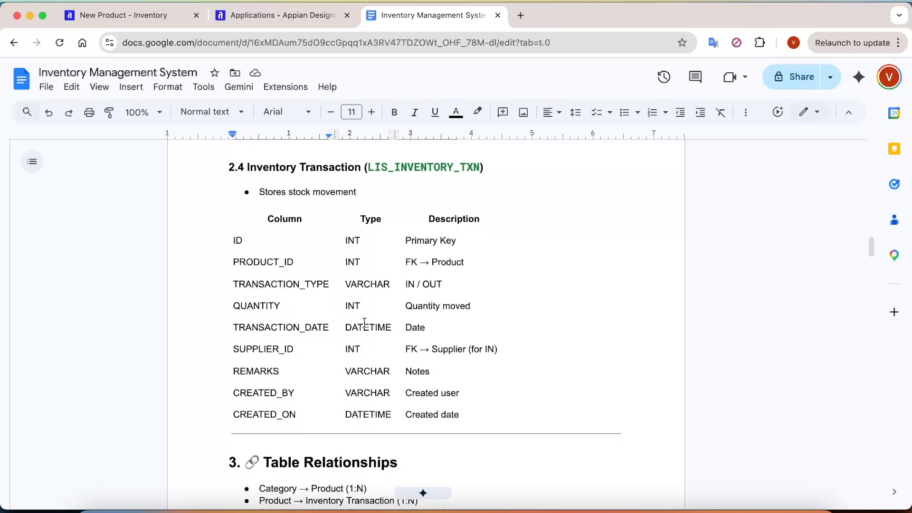
Switch to the Appian inventory site, cancel the new product form, and open a new inventory transaction form from the Tennis Ball record
left_click(163, 17)
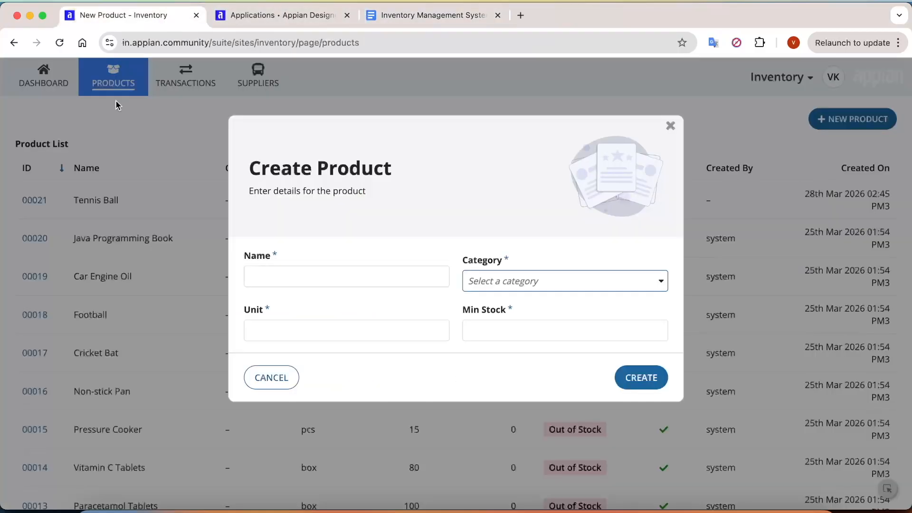
left_click(257, 378)
left_click(35, 200)
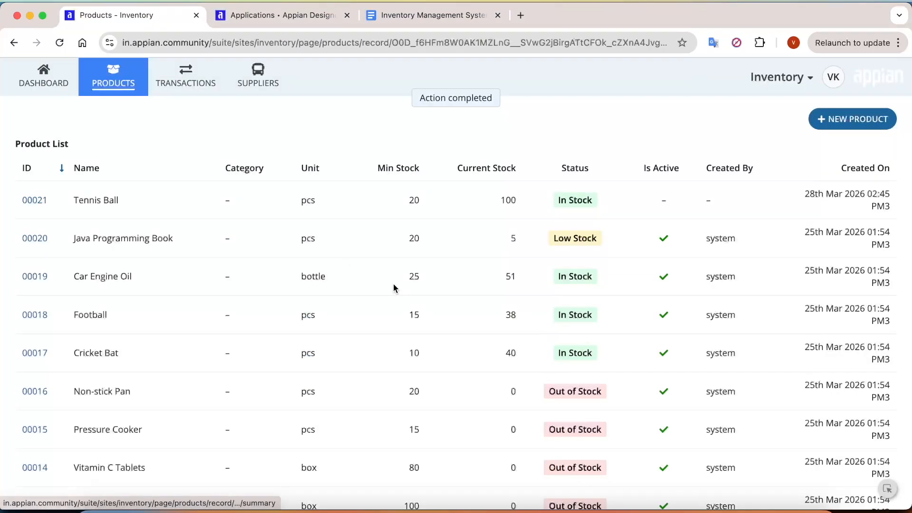
left_click(829, 251)
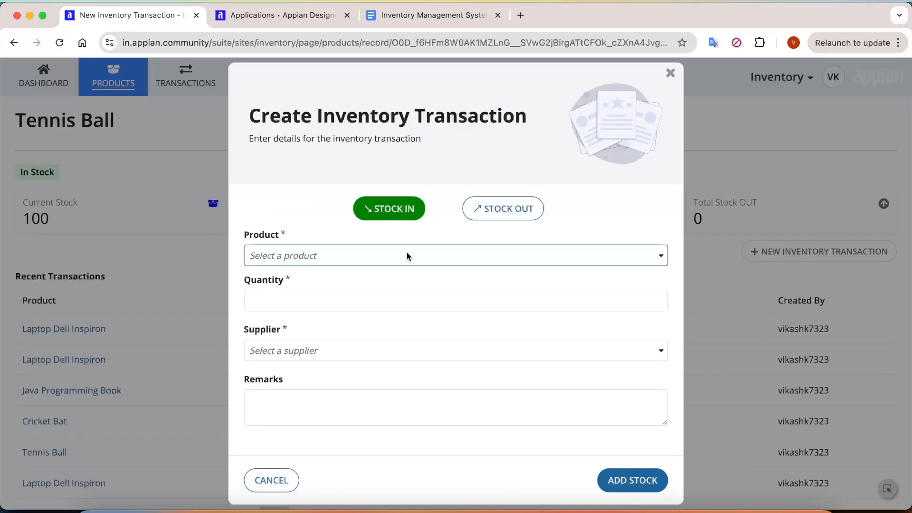
Return to the Google Docs document and examine the LIS_INVENTORY_TXN columns from PRODUCT_ID to SUPPLIER_ID, highlighting them one by one
left_click(424, 22)
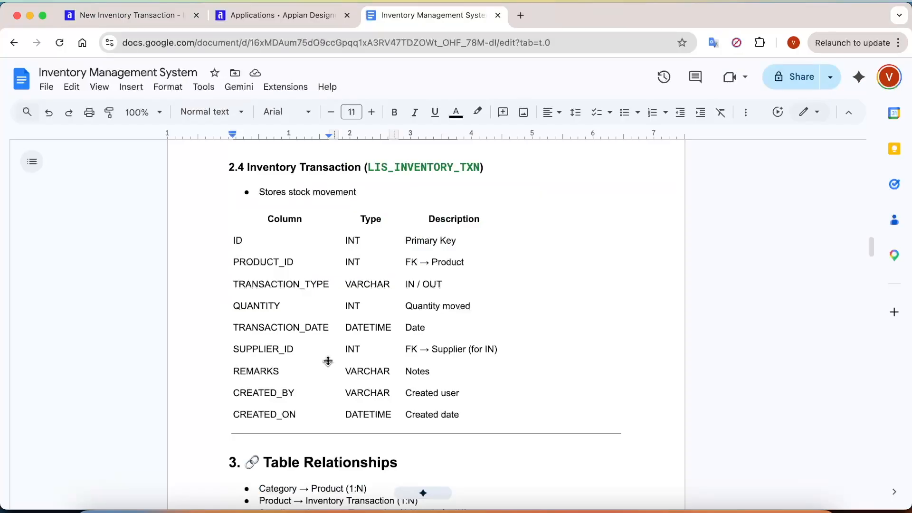
double_click(260, 257)
triple_click(260, 257)
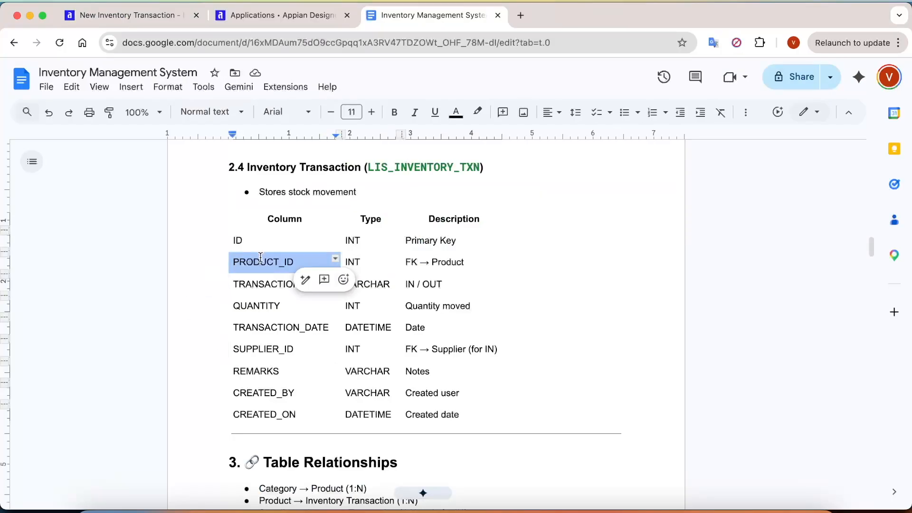
left_click(261, 257)
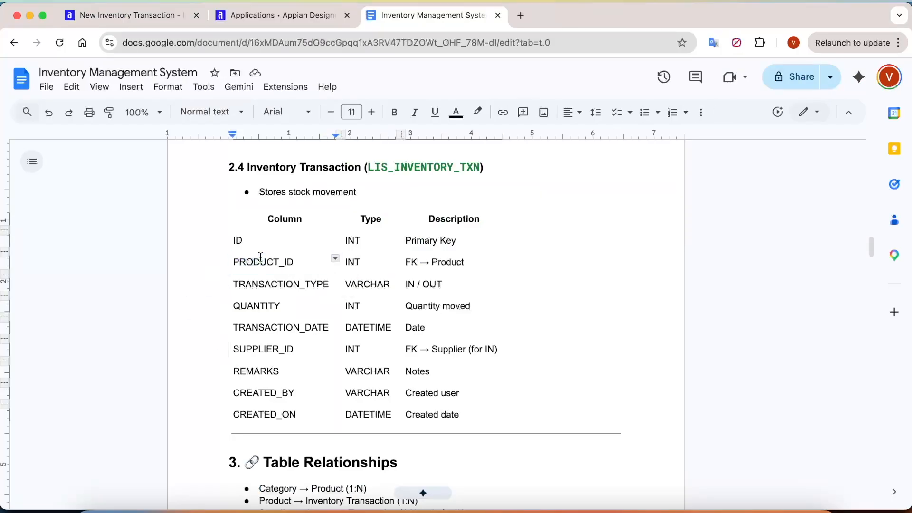
triple_click(256, 281)
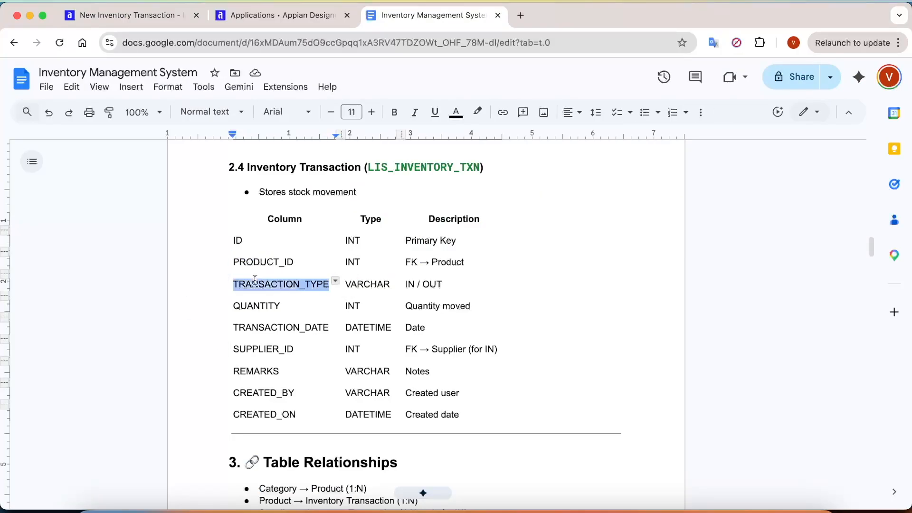
left_click(416, 284)
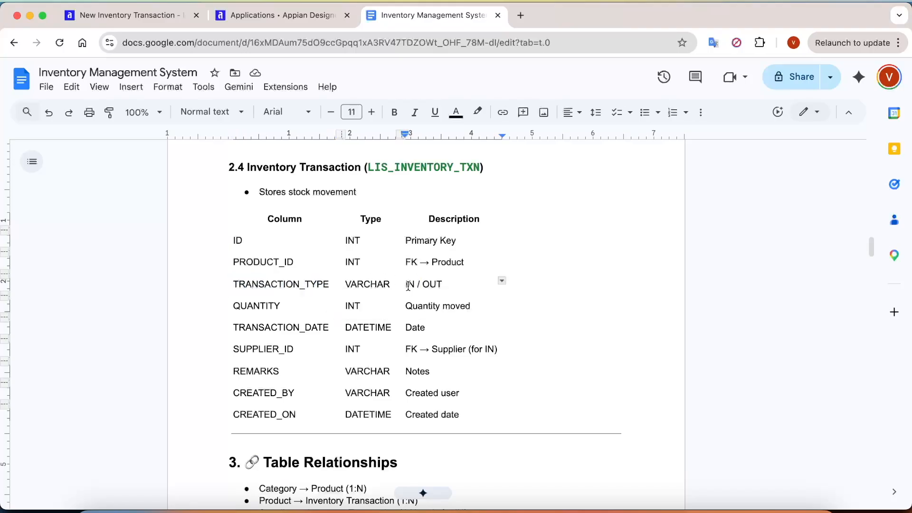
double_click(259, 305)
triple_click(257, 328)
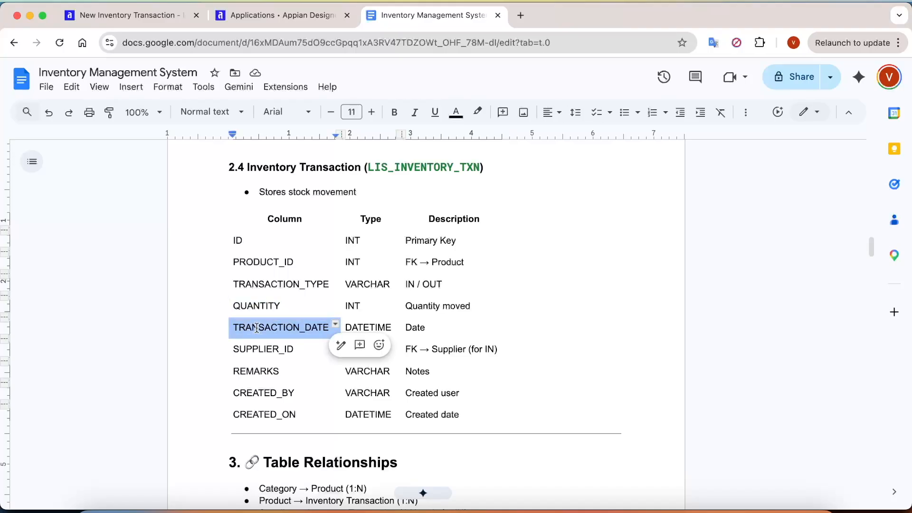
double_click(252, 349)
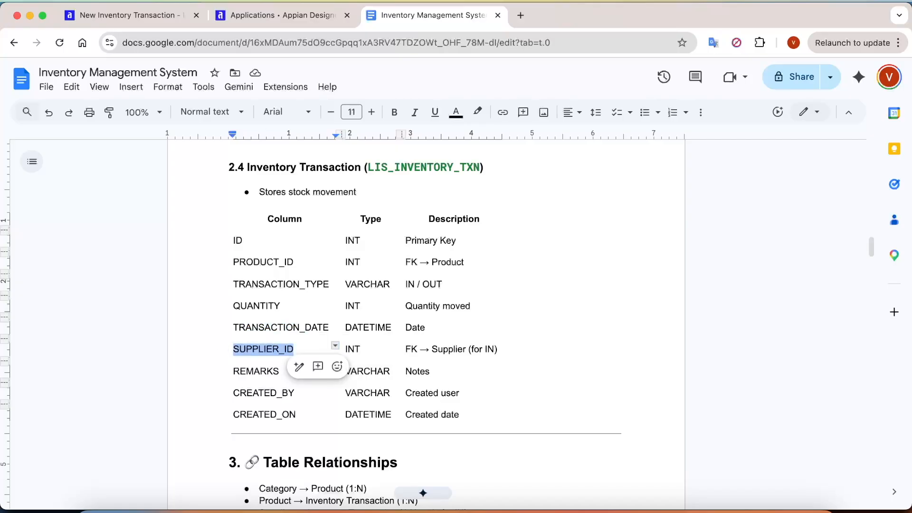
Switch to the Appian inventory site, view the transaction form's supplier choices, and compare them with the fields of the Stock Out form
left_click(280, 15)
left_click(128, 15)
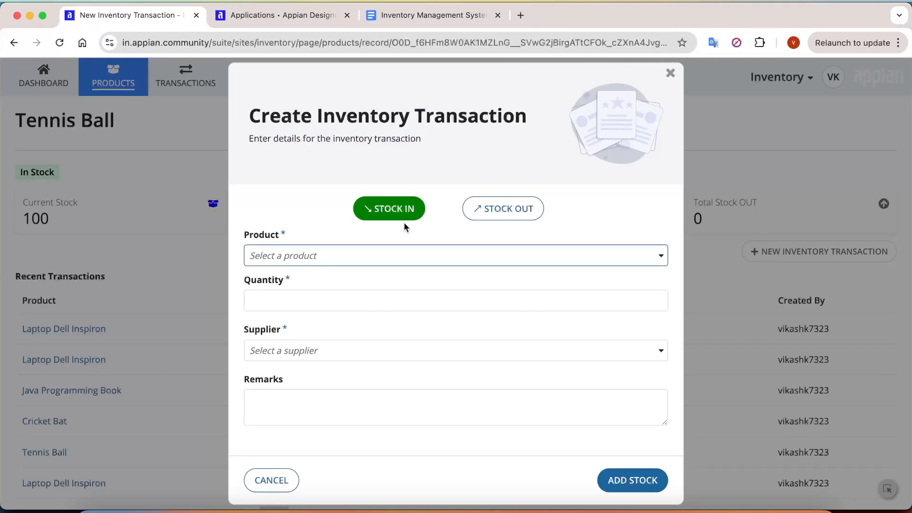
left_click(315, 350)
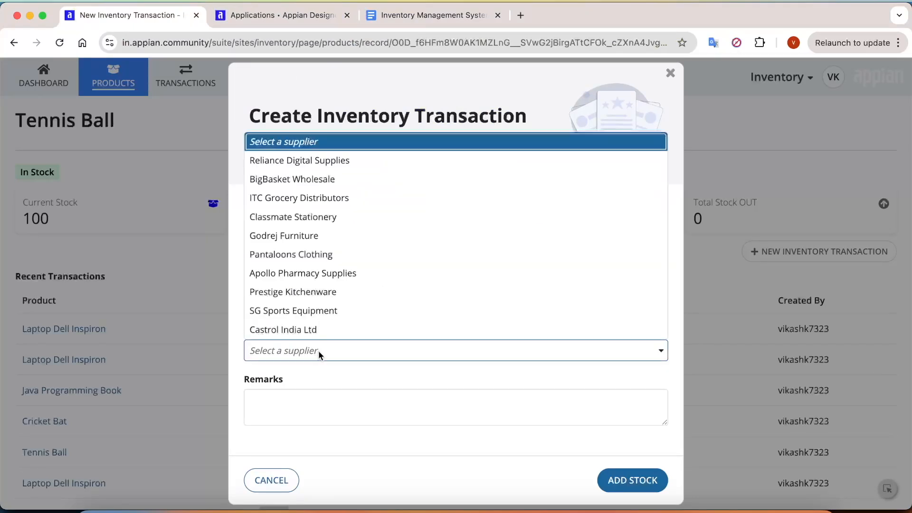
left_click(318, 351)
left_click(528, 218)
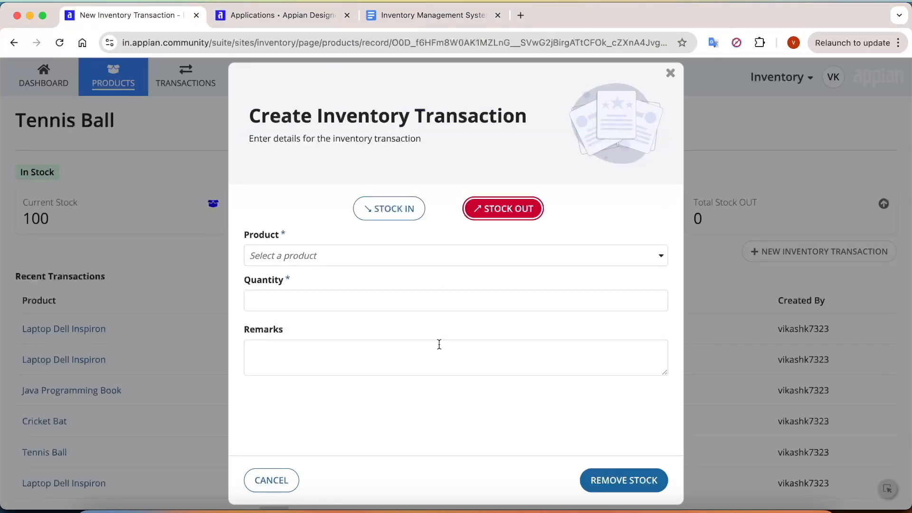
left_click(332, 374)
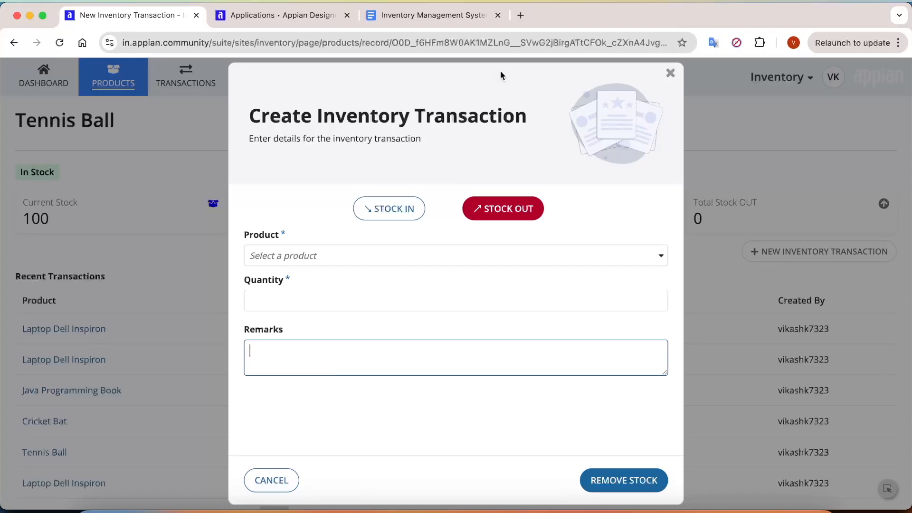
Return to the Google Docs document and examine the REMARKS, CREATED_BY and CREATED_ON rows of the inventory transaction table
left_click(439, 19)
scroll(368, 364, "down", 3)
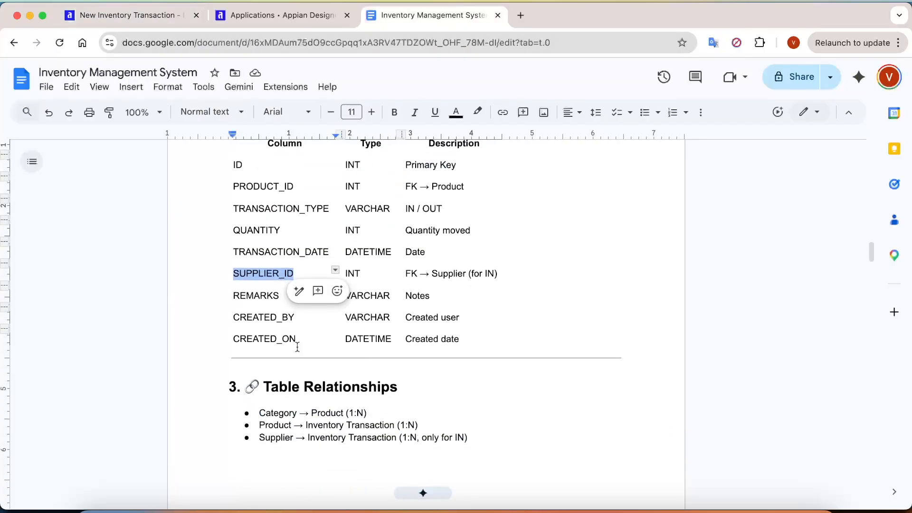
left_click(244, 296)
left_click_drag(243, 320, 488, 332)
Examine the entity relationship diagram, tracing the links between the LIS_CATEGORY, LIS_PRODUCT, LIS_SUPPLIER and LIS_INVENTORY_TXN tables
scroll(489, 335, "down", 10)
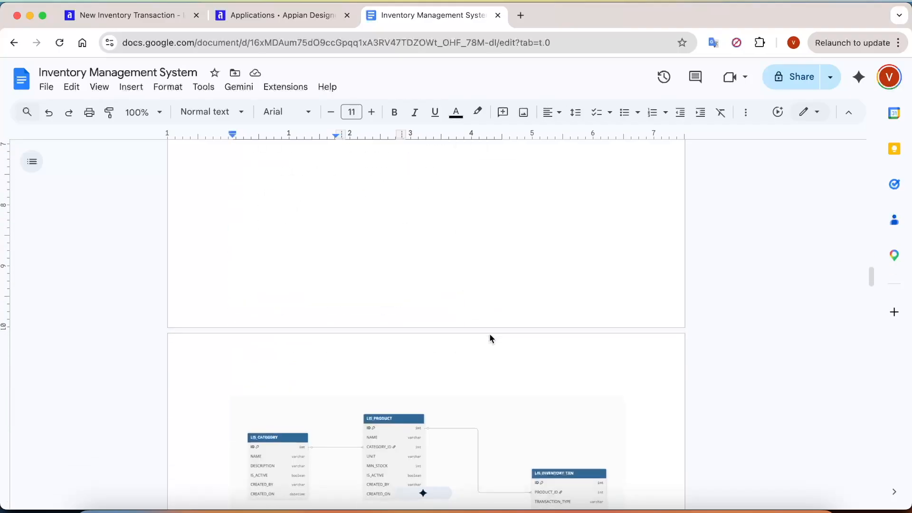
scroll(490, 335, "up", 5)
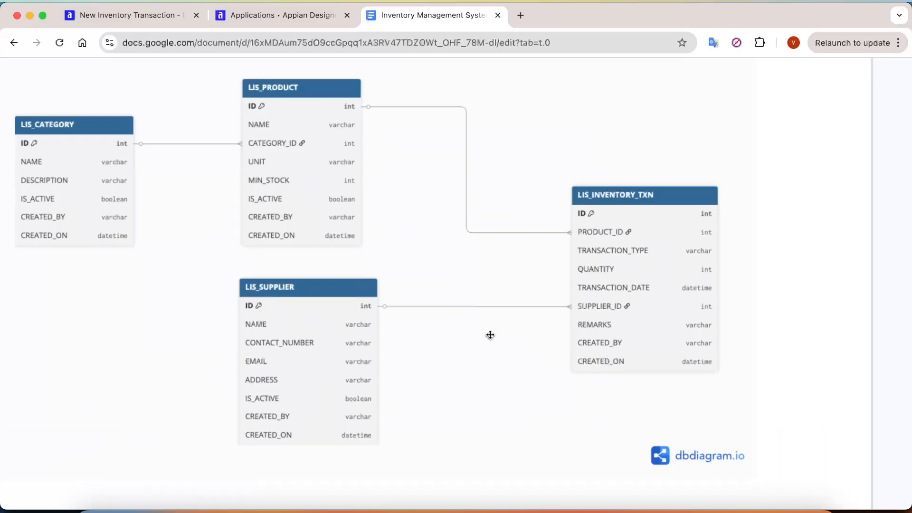
scroll(490, 335, "left", 4)
scroll(597, 352, "up", 2)
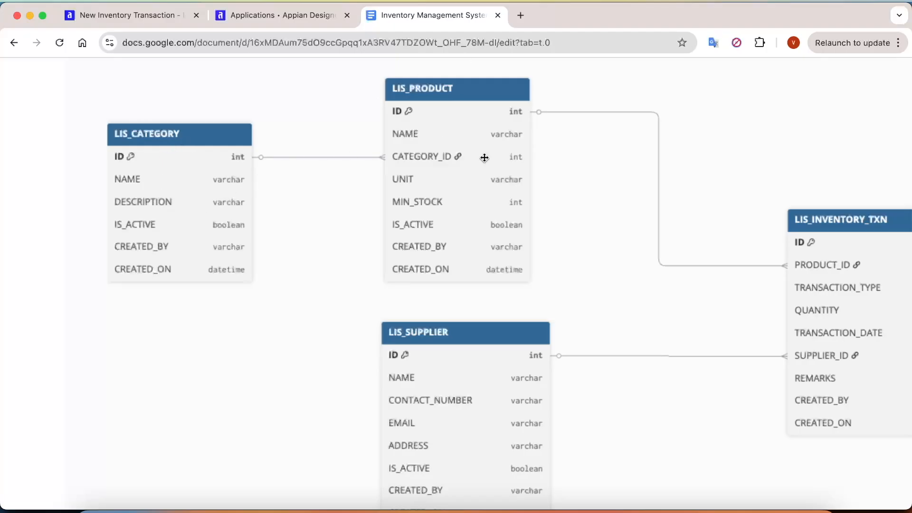
scroll(509, 175, "right", 4)
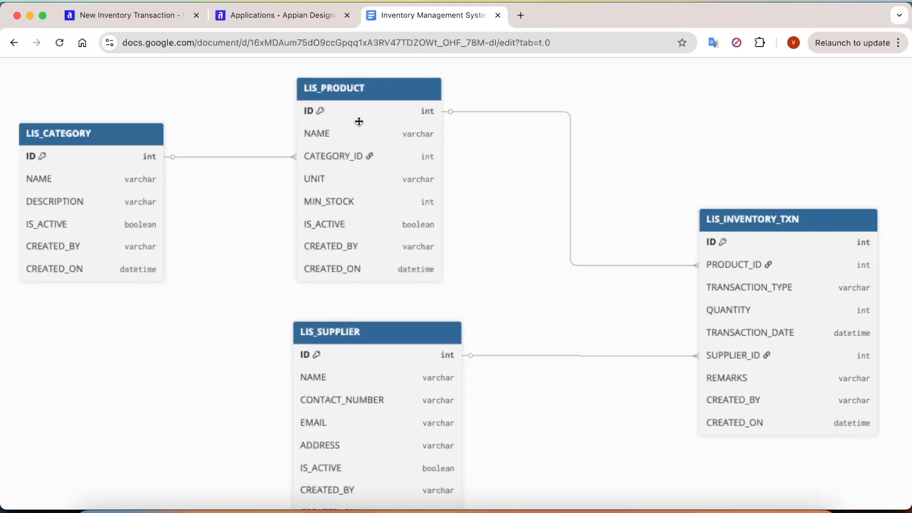
scroll(751, 369, "down", 3)
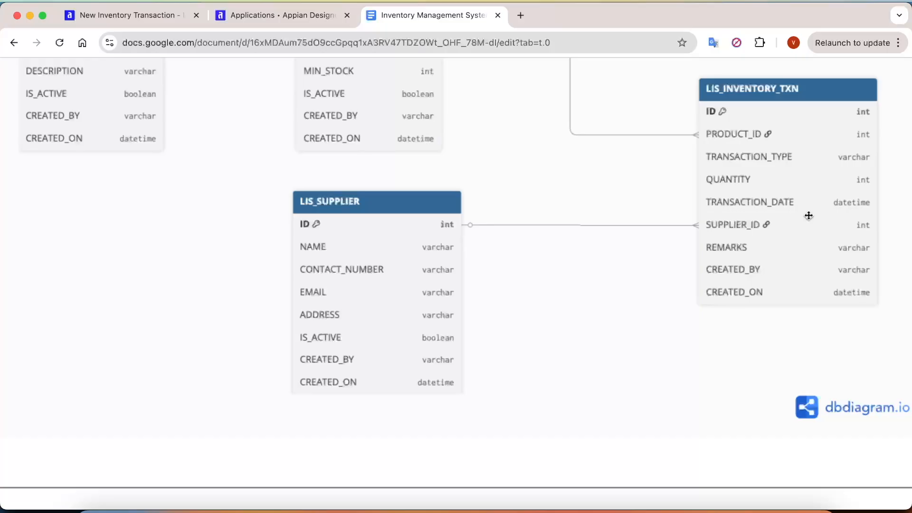
scroll(808, 216, "up", 3)
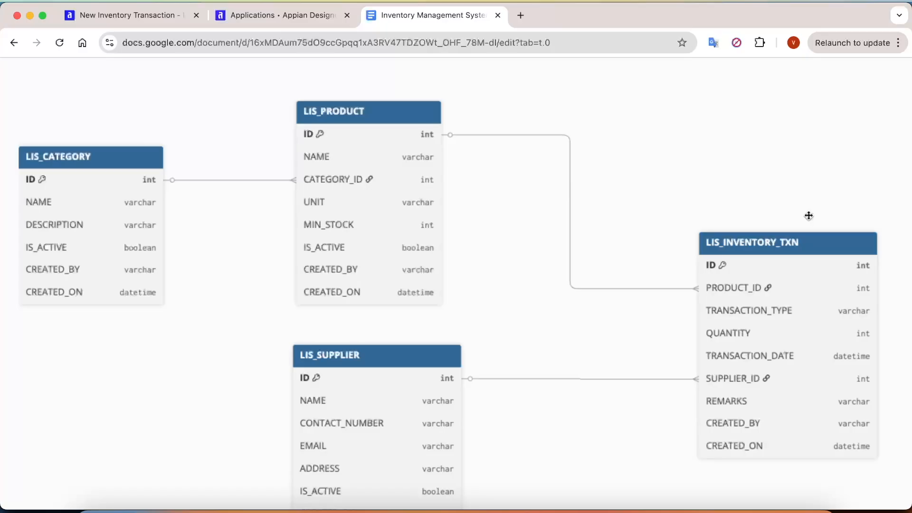
scroll(669, 300, "left", 1)
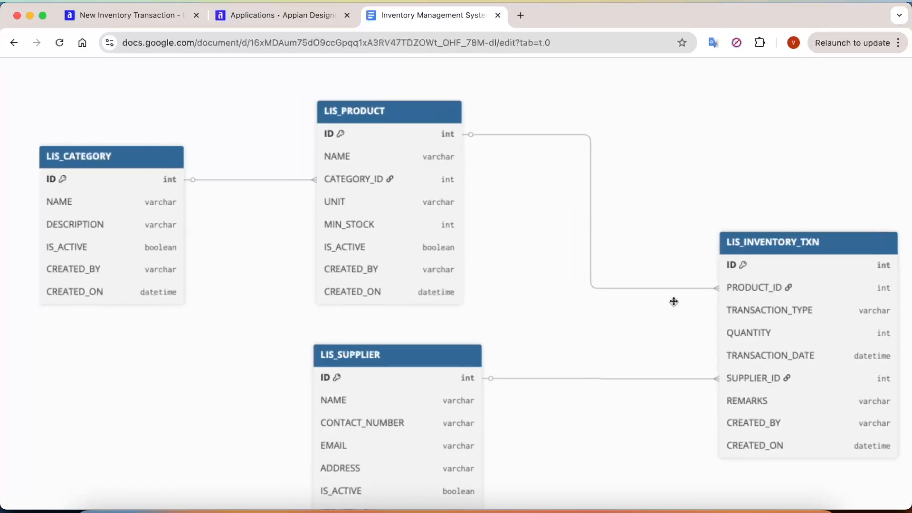
scroll(674, 301, "down", 5)
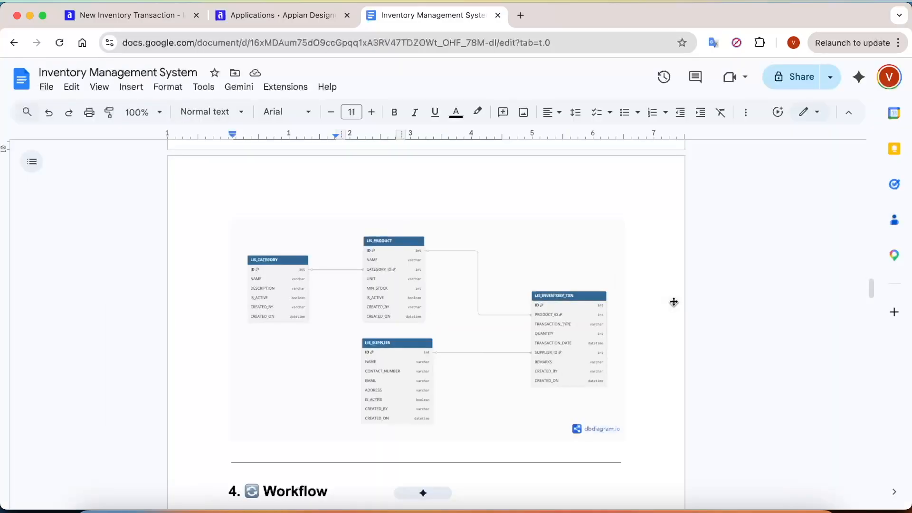
Read the Workflow section's Product Creation, Stock IN Flow and Stock OUT Flow parts
scroll(515, 320, "down", 7)
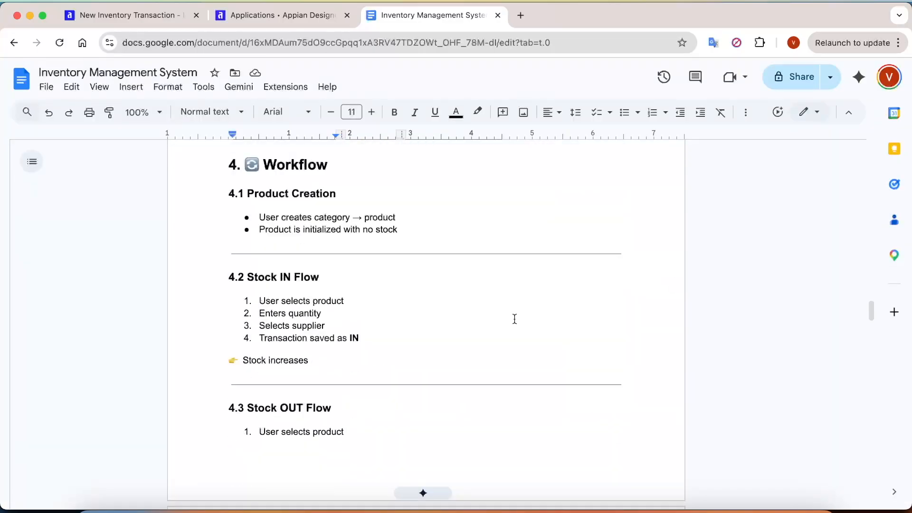
scroll(515, 319, "up", 1)
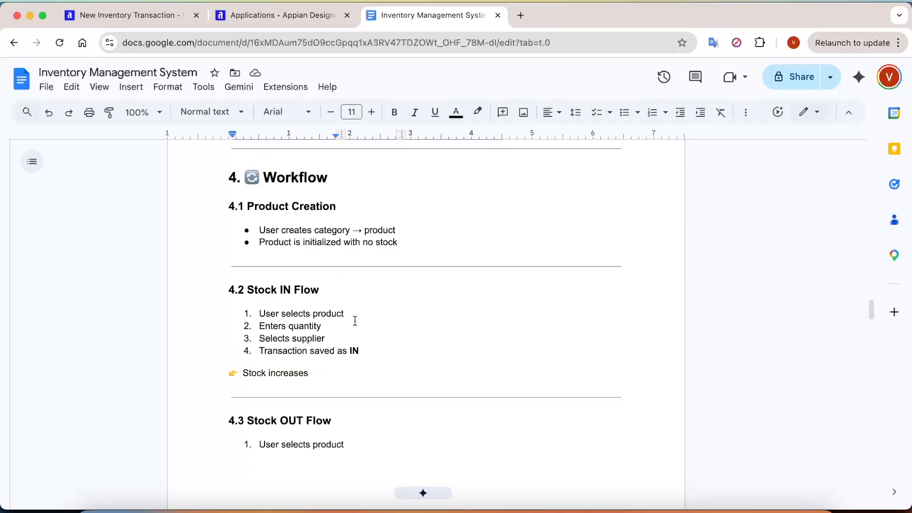
scroll(356, 321, "down", 10)
Go back to the entity relationship diagram and review its four tables up close
scroll(355, 321, "up", 6)
scroll(355, 321, "up", 10)
scroll(356, 321, "up", 5)
scroll(355, 322, "up", 5)
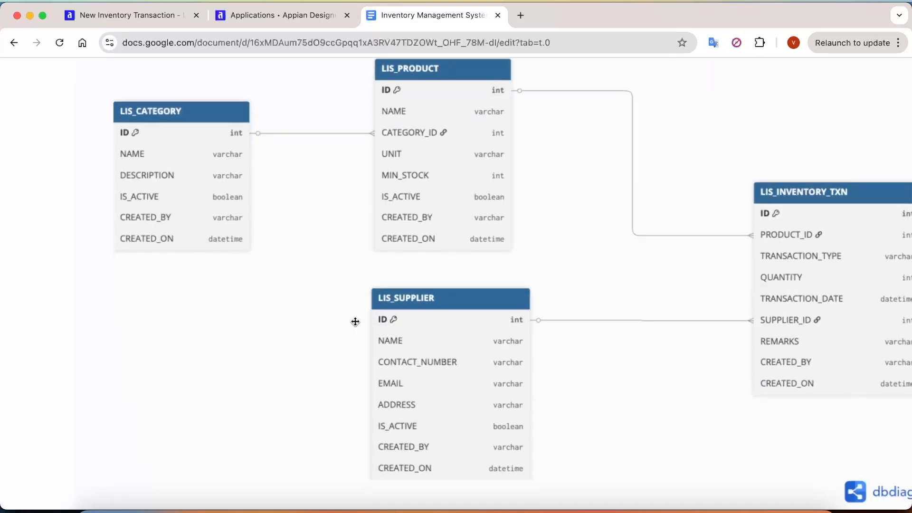
scroll(355, 322, "right", 2)
Switch to Appian Designer and create an application named Inventory Management System with prefix IMS, saving its default security
left_click(299, 16)
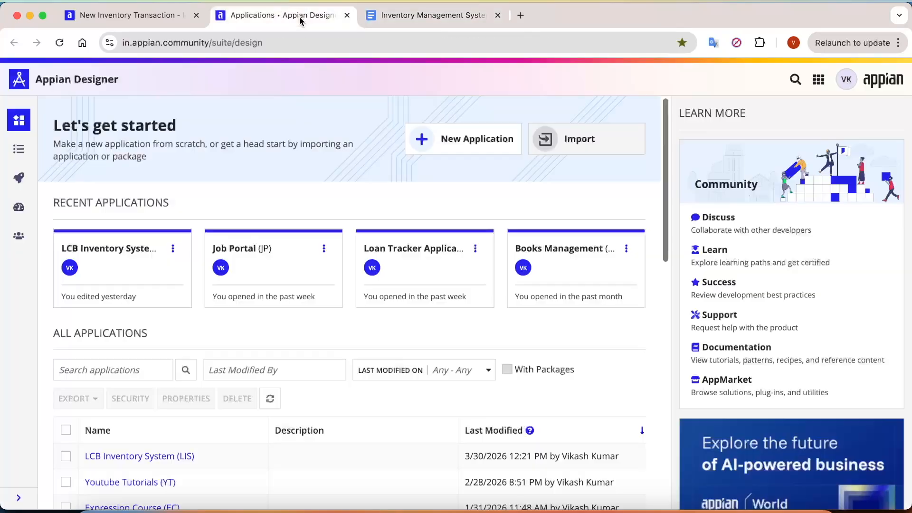
left_click(461, 150)
type("Inventory Ma")
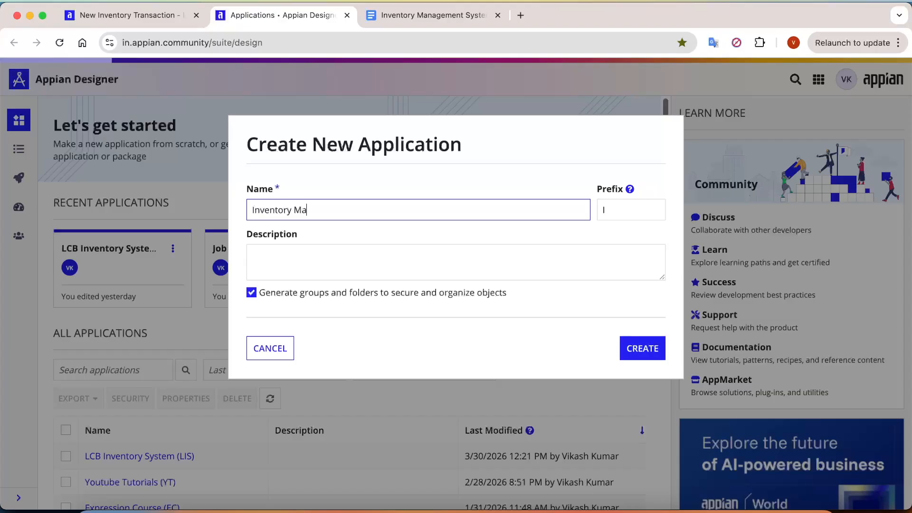
type("nagement System")
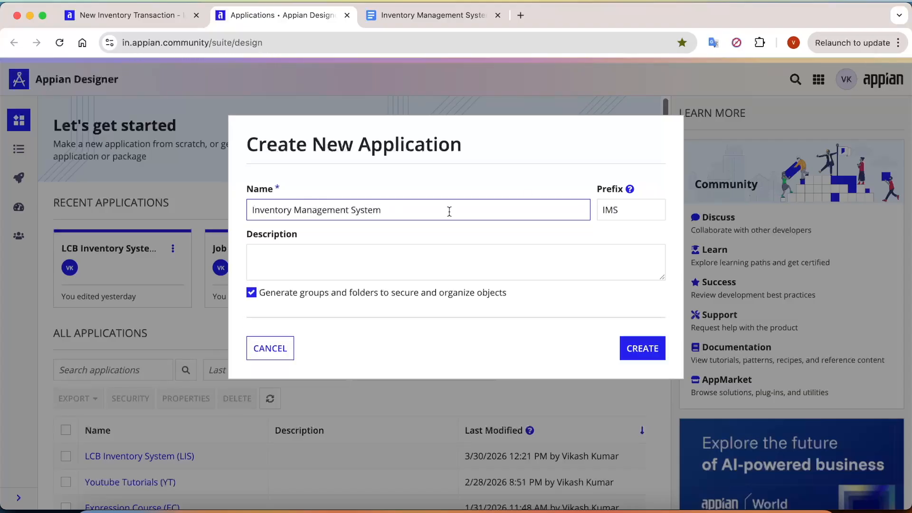
left_click(530, 180)
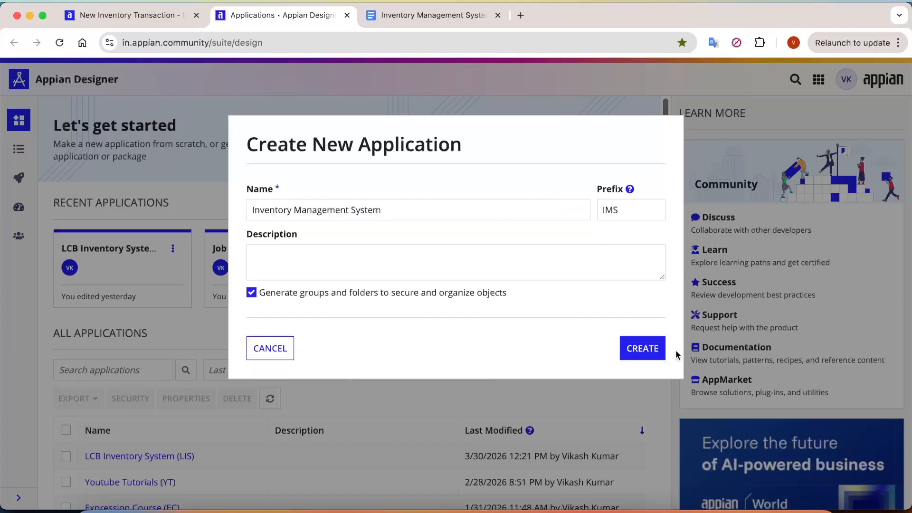
left_click(650, 357)
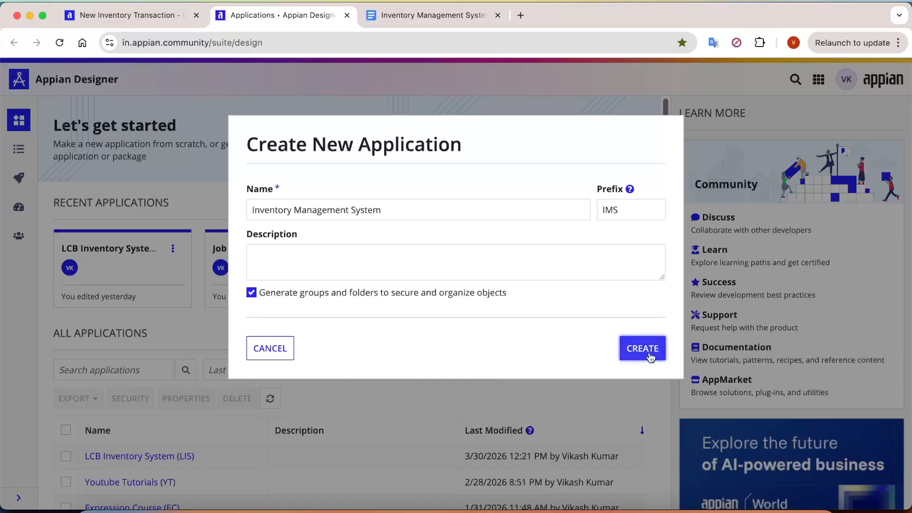
left_click(647, 459)
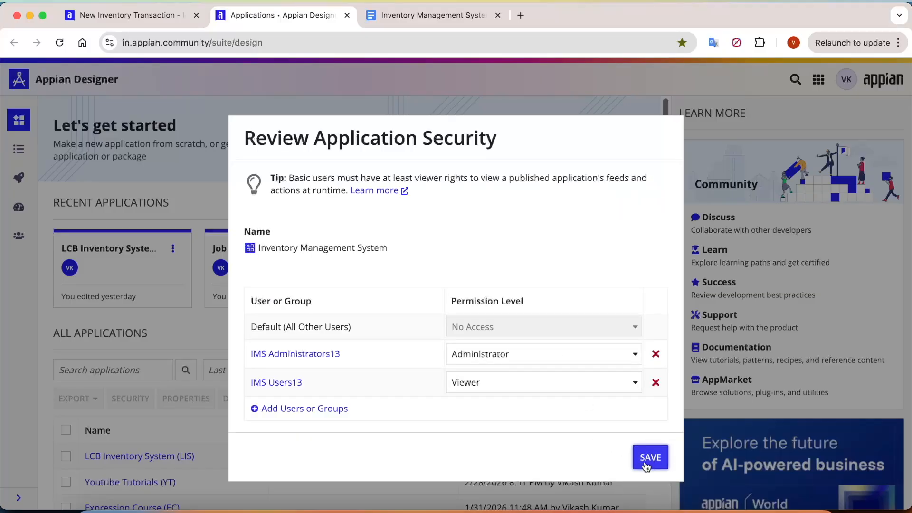
scroll(444, 340, "down", 3)
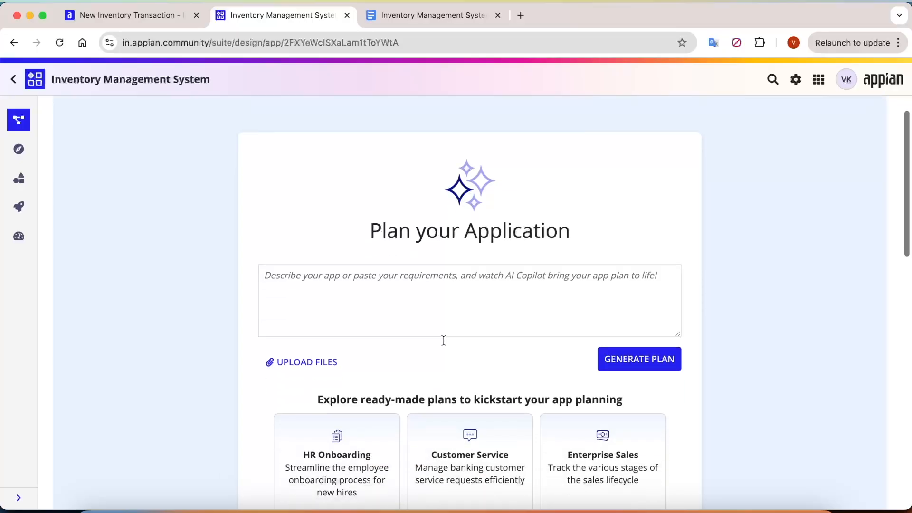
scroll(443, 249, "up", 3)
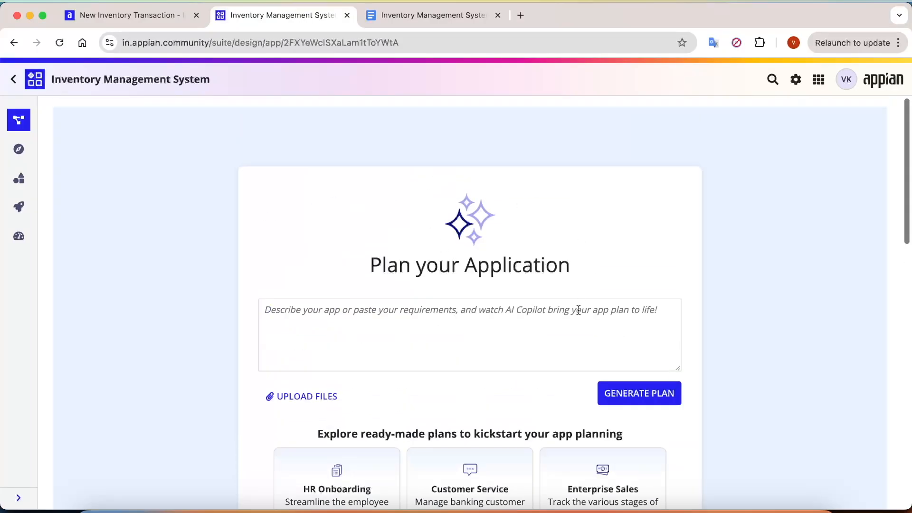
scroll(578, 310, "down", 1)
left_click(499, 288)
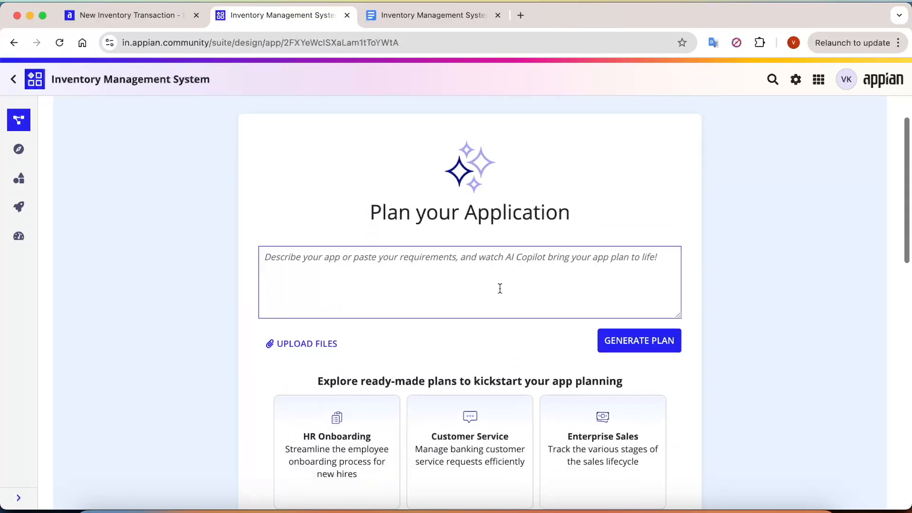
Create a record type named IMS Category among the application's objects and save its default security
left_click(19, 180)
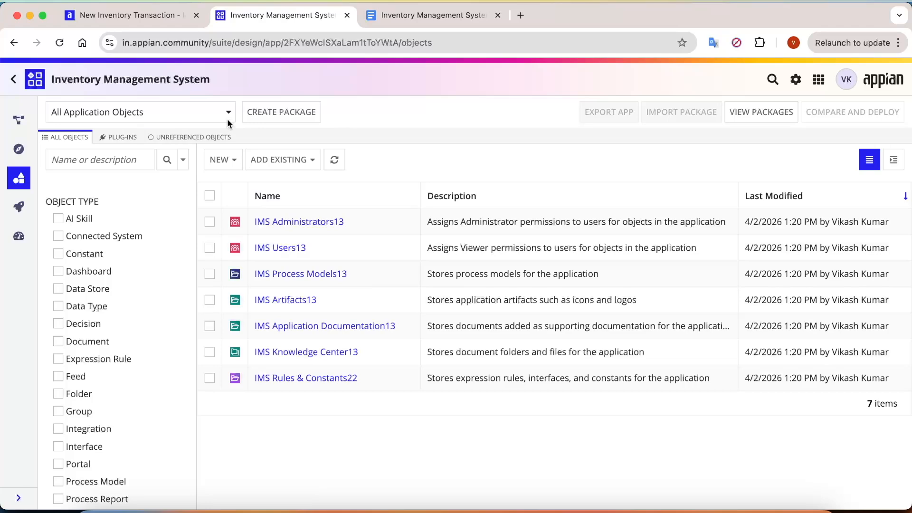
left_click(222, 162)
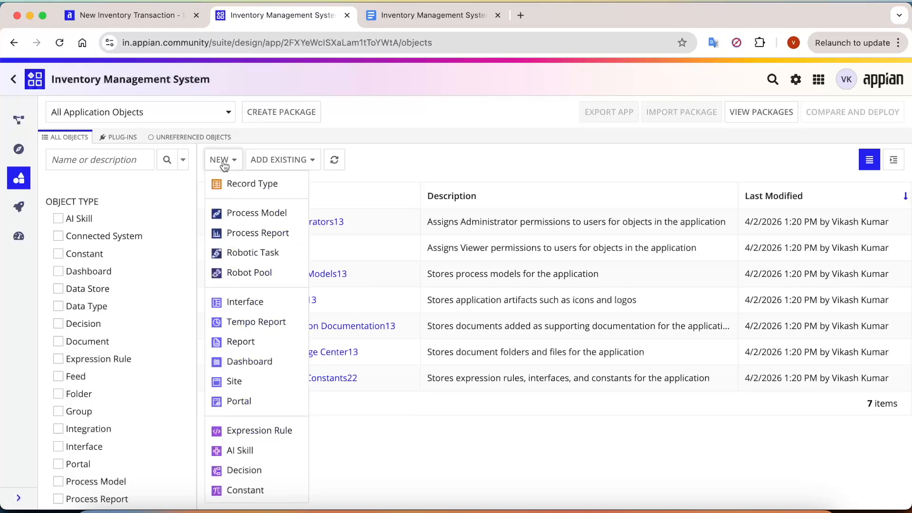
left_click(265, 184)
type("IMS ")
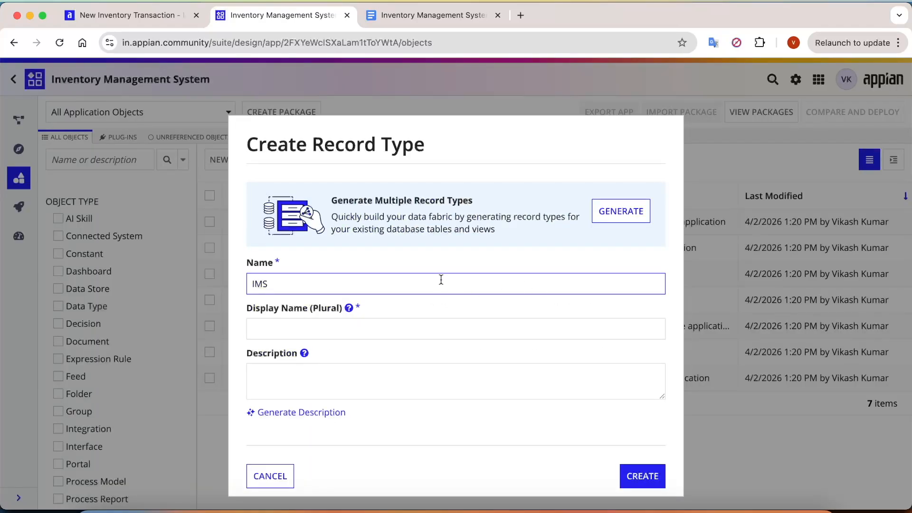
type("Category")
left_click(534, 448)
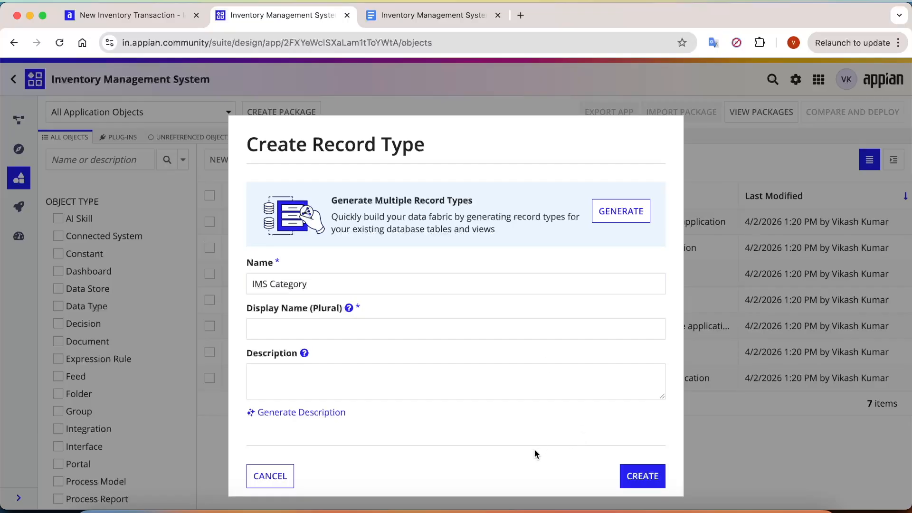
left_click(650, 478)
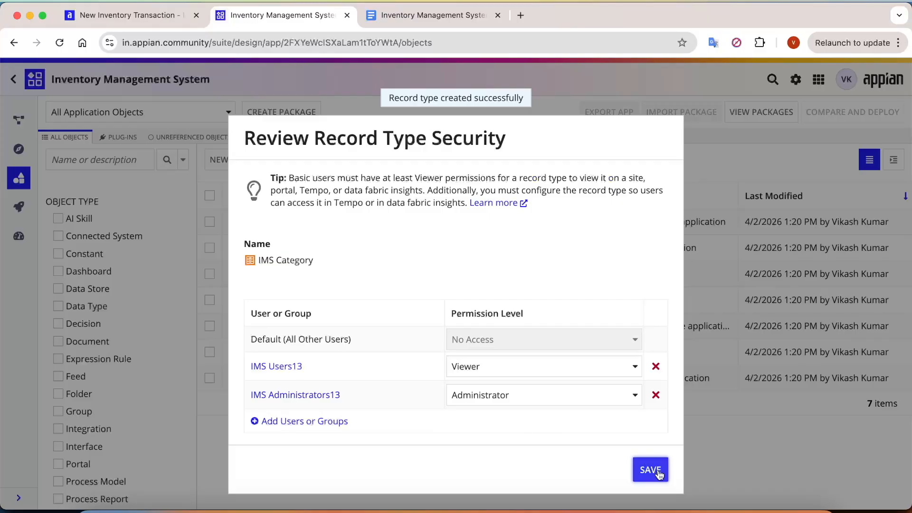
left_click(658, 474)
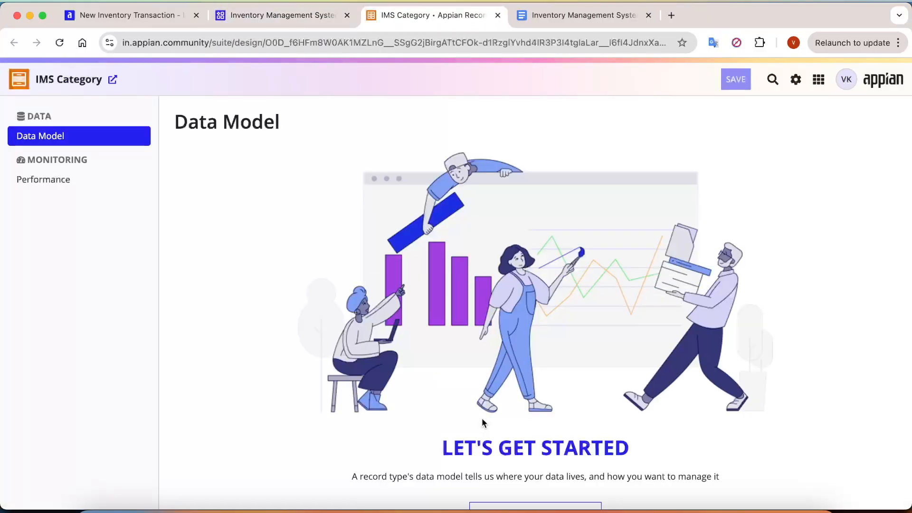
Configure the record type's data source as a new data model built from scratch in the W0432 schema
scroll(536, 425, "down", 1)
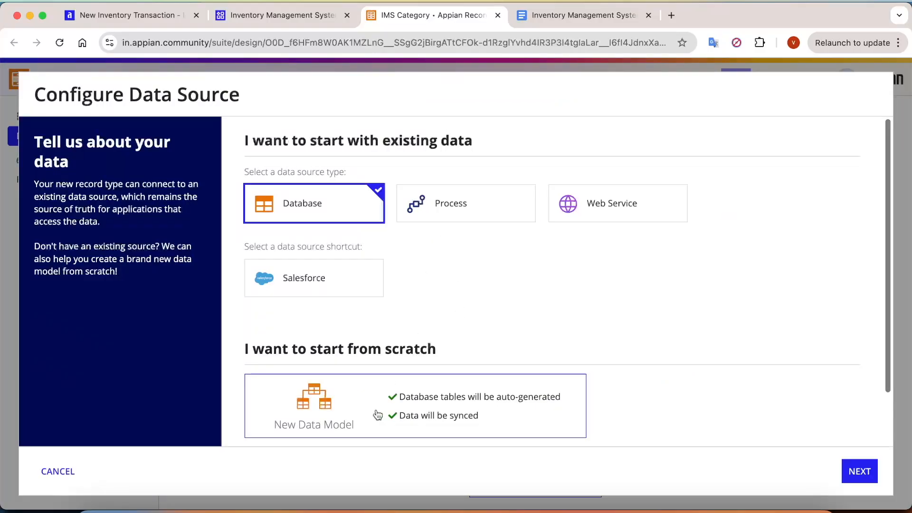
left_click(385, 393)
scroll(651, 306, "down", 3)
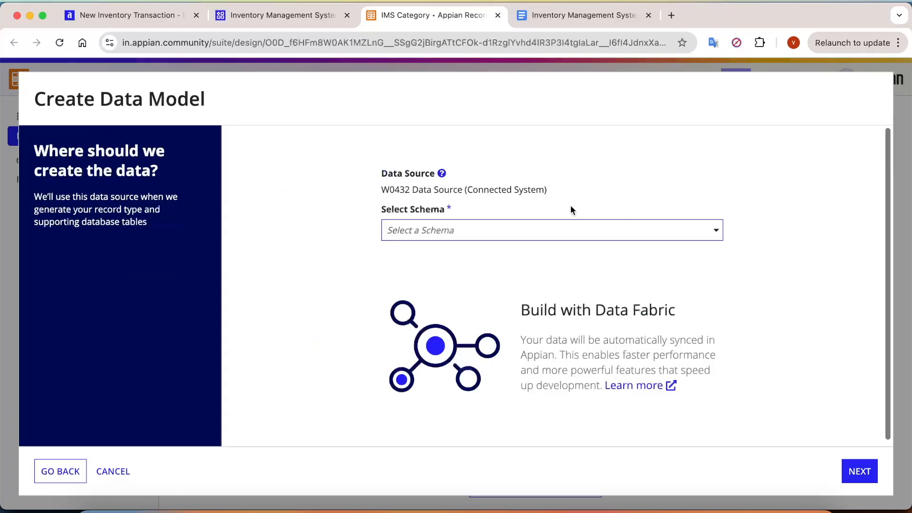
left_click(549, 235)
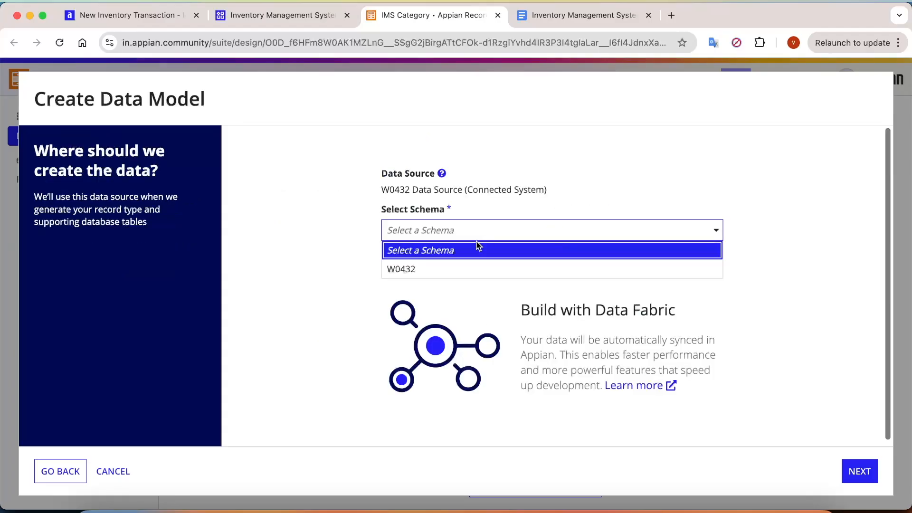
left_click(465, 269)
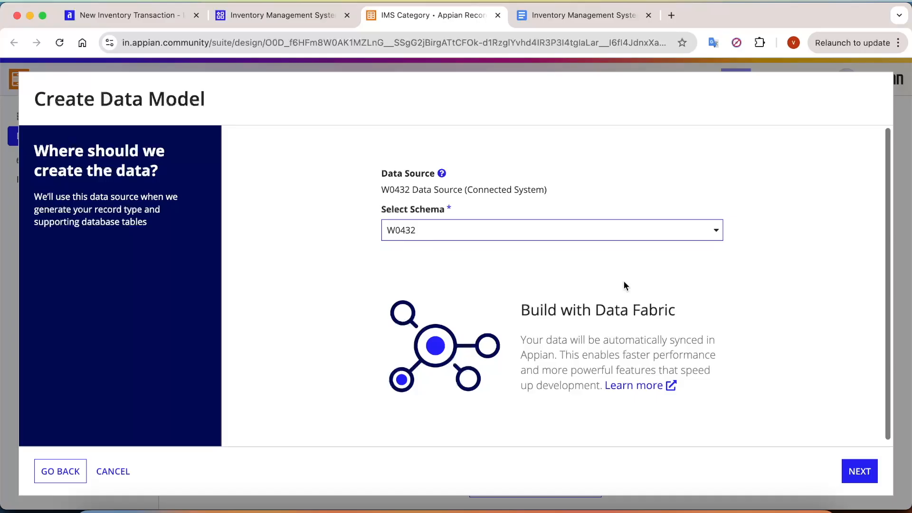
left_click(872, 484)
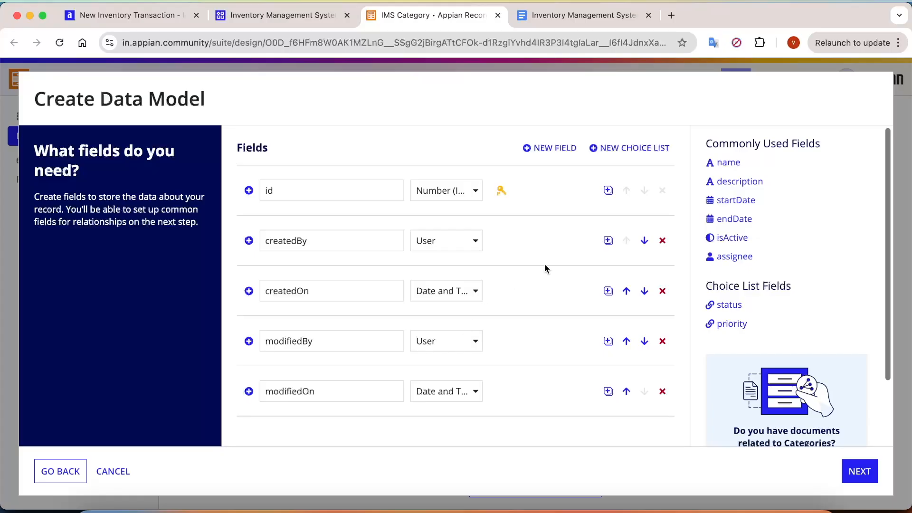
Insert five fields below id and, following the LIS_CATEGORY table in the design document, name the first two name and description
left_click(609, 191)
left_click(573, 269)
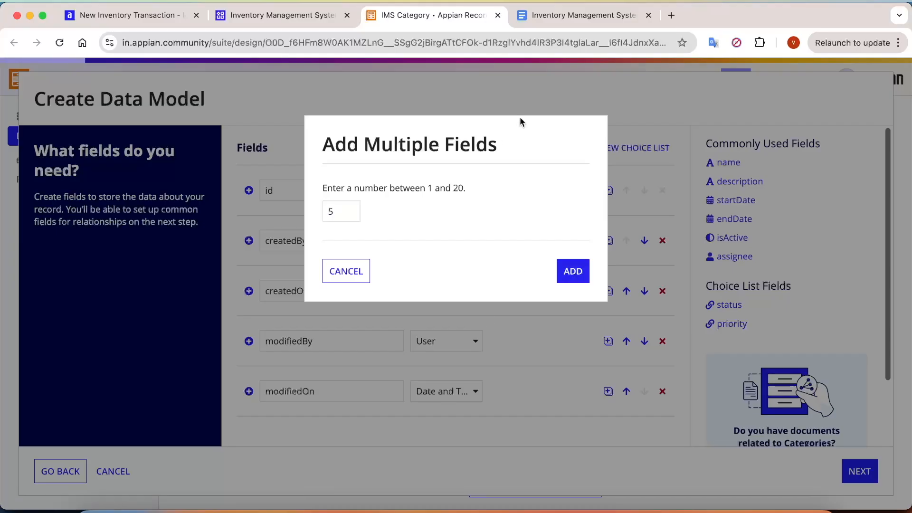
left_click(556, 15)
scroll(401, 276, "up", 1)
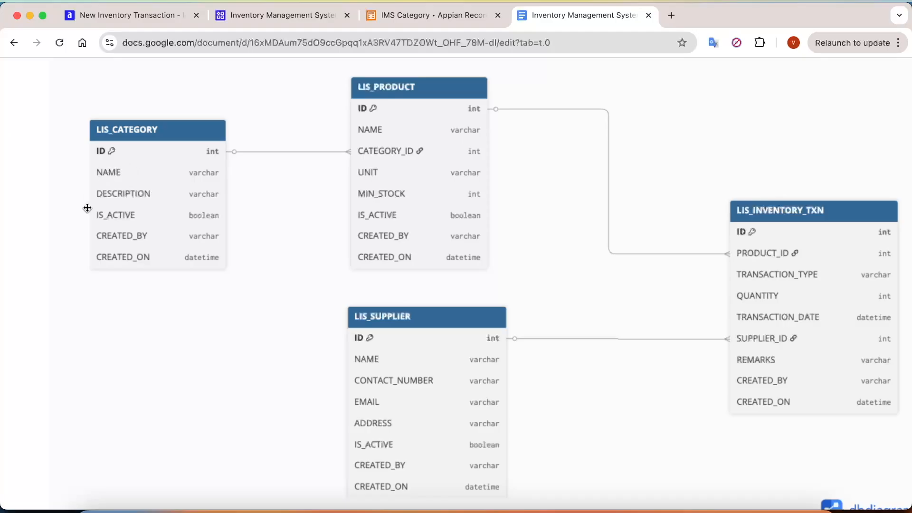
left_click(461, 15)
left_click(302, 243)
left_click(315, 288)
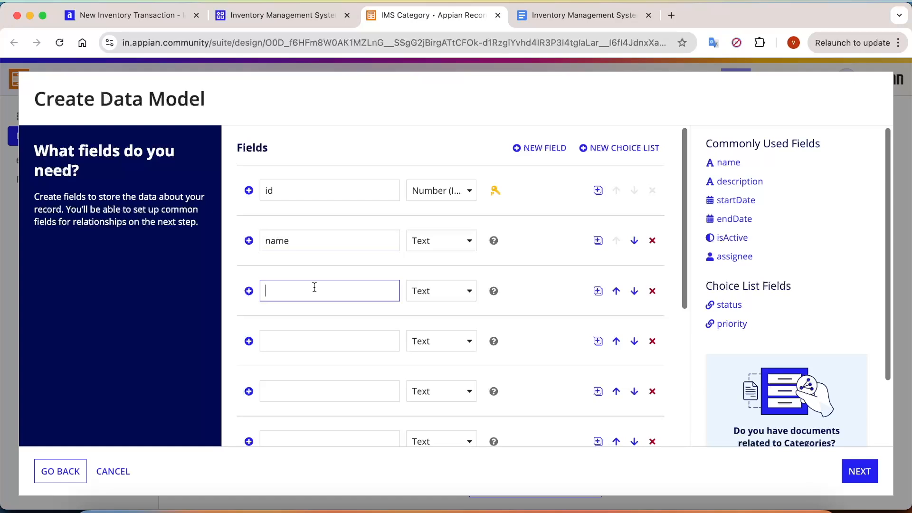
type("description")
Check LIS_CATEGORY in the design document and name the next blank field isActive, with type Boolean
left_click(567, 14)
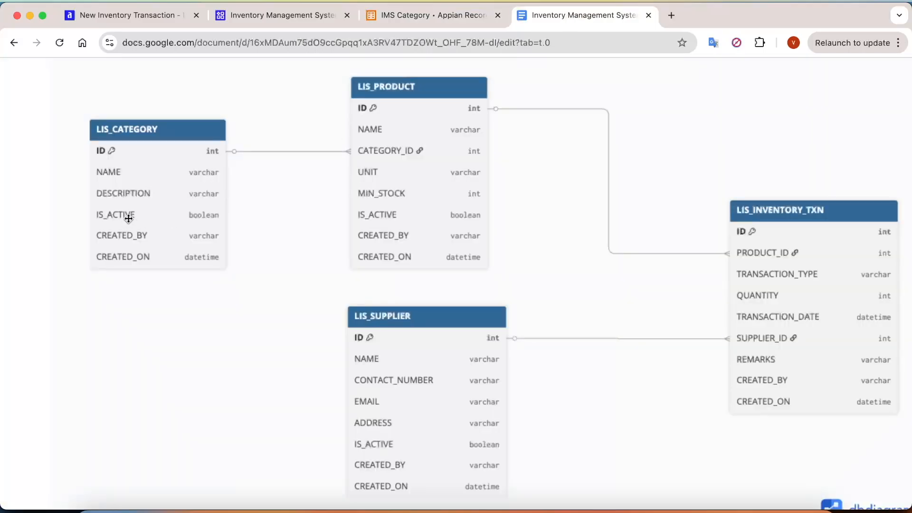
left_click(418, 15)
left_click(268, 343)
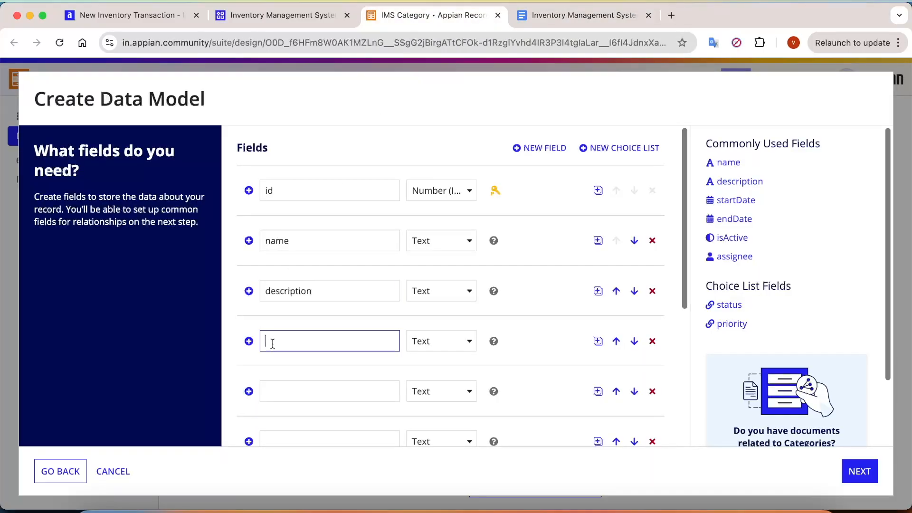
type("isActive")
left_click(421, 342)
left_click(444, 264)
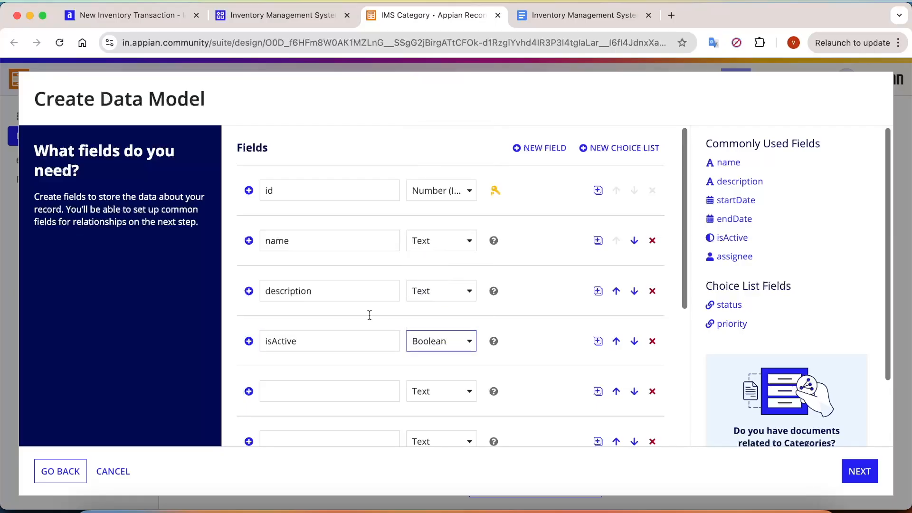
Check the remaining LIS_CATEGORY columns in the design document and remove the two blank fields from the data model
left_click(312, 388)
left_click(548, 17)
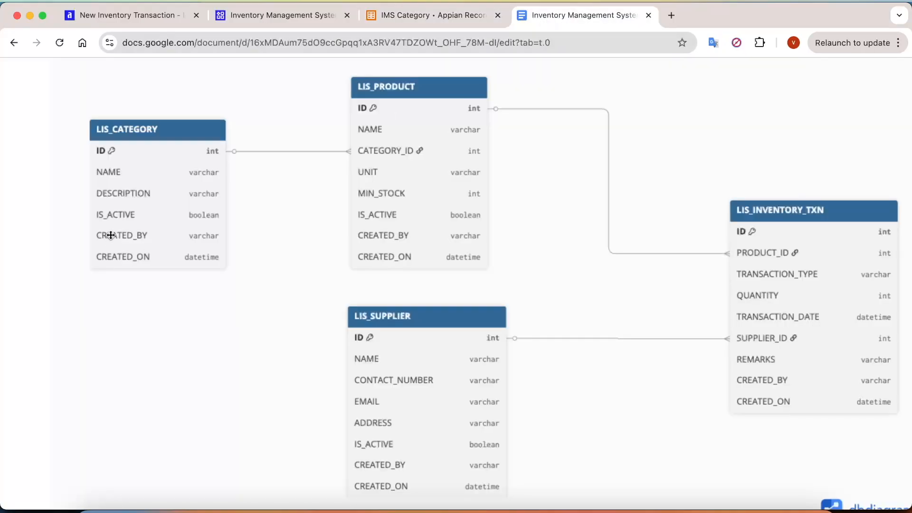
left_click(403, 14)
scroll(433, 271, "down", 5)
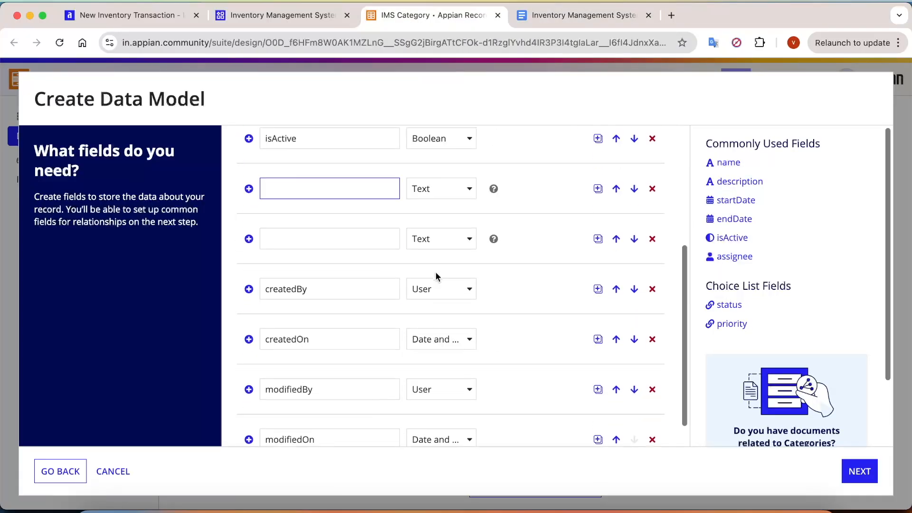
left_click(653, 190)
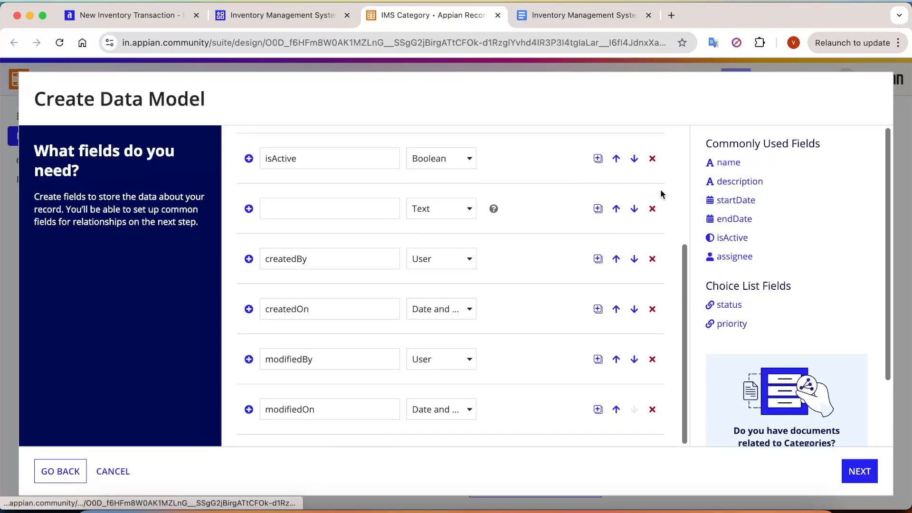
left_click(652, 210)
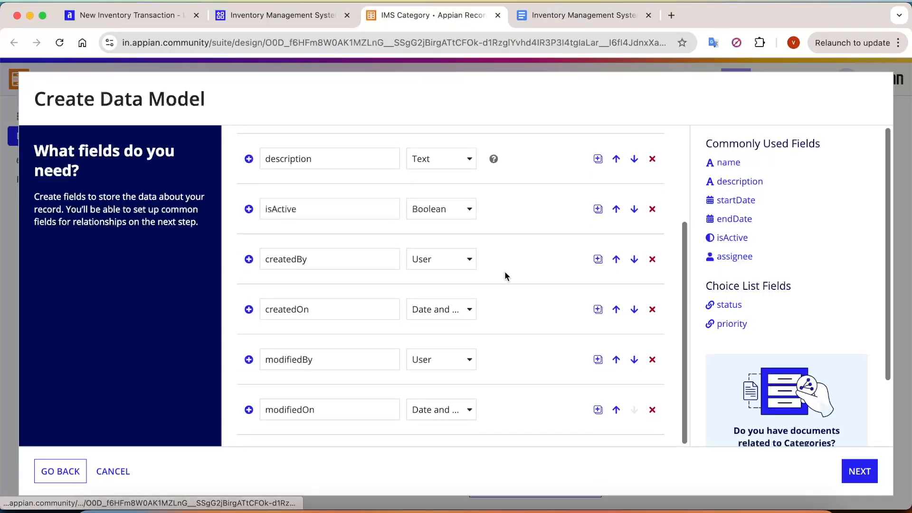
Set the createdBy field's type to Text and remove the modifiedBy and modifiedOn fields, proceeding to the relationships stage
left_click(437, 257)
left_click(438, 284)
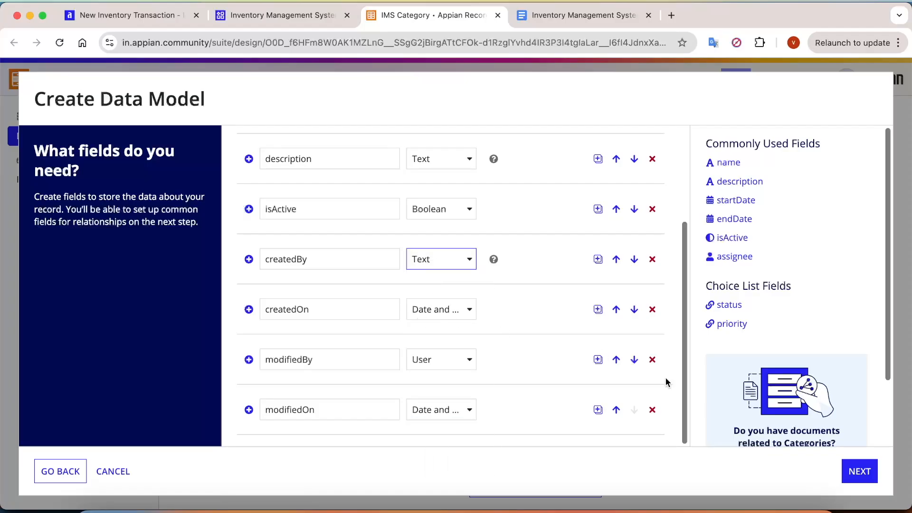
left_click(653, 362)
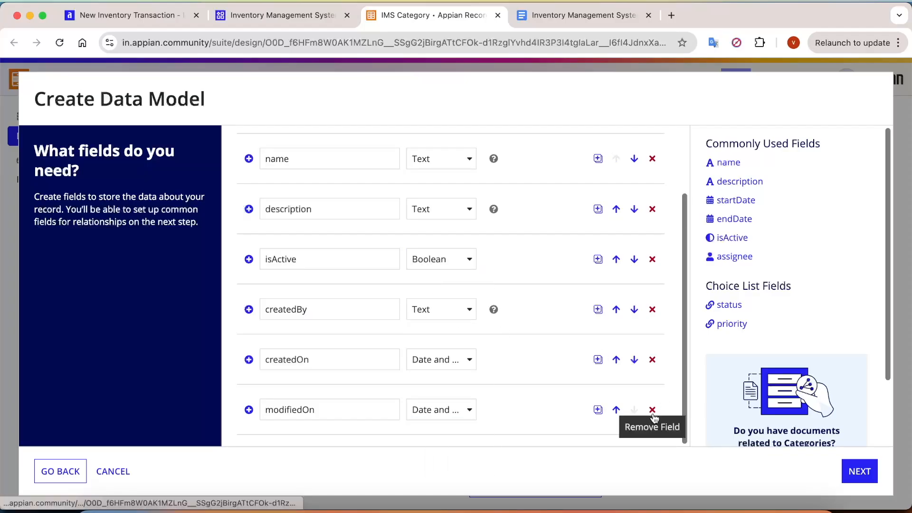
left_click(652, 411)
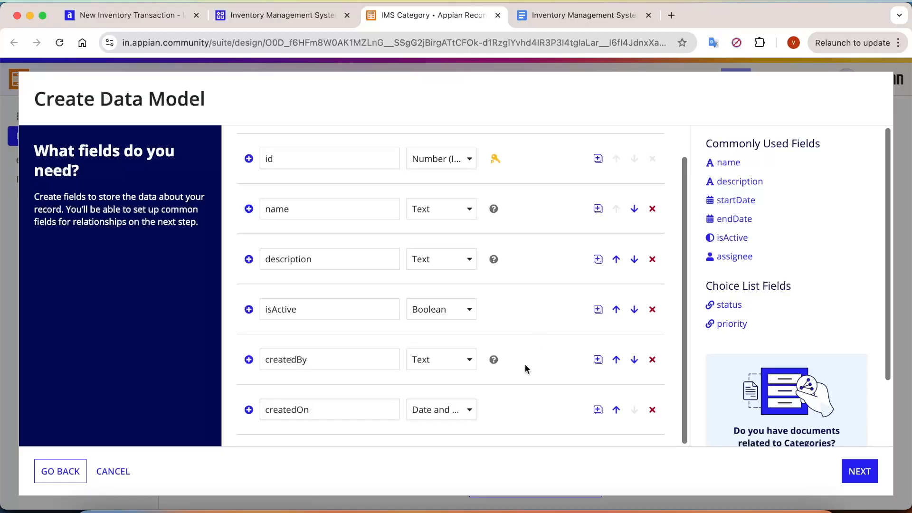
scroll(525, 366, "up", 1)
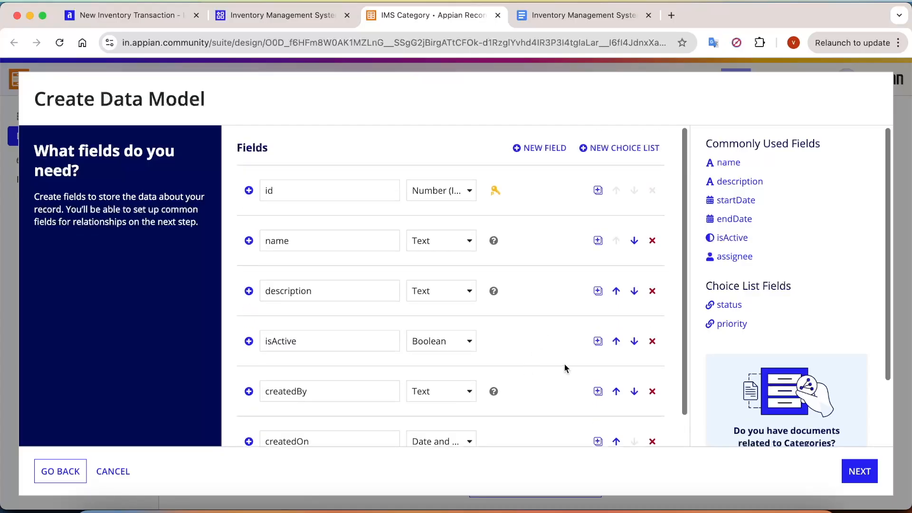
left_click(860, 471)
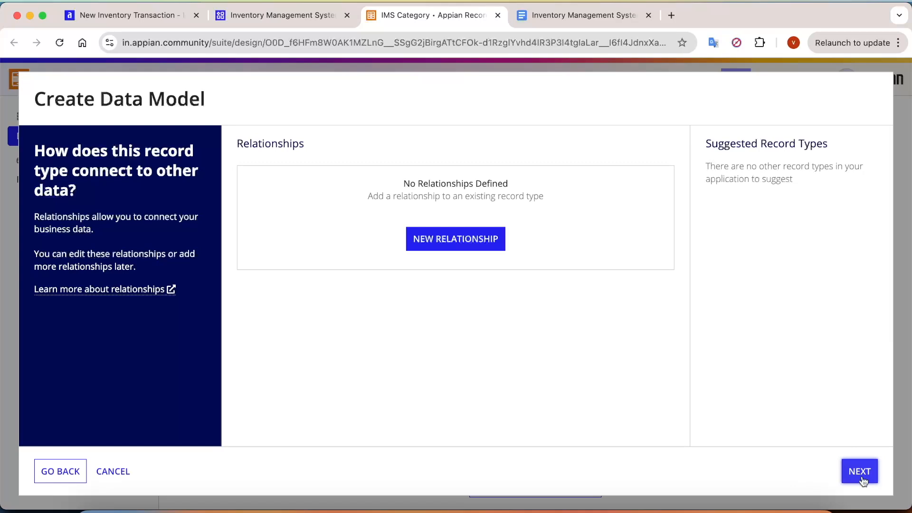
Finish the IMS Category data model without adding relationships, save its changes and close the wizard
left_click(859, 472)
left_click(864, 480)
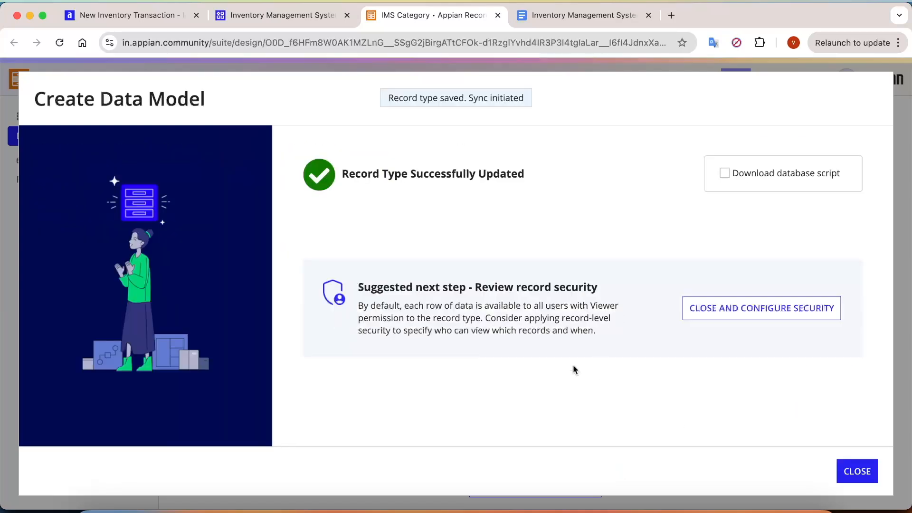
left_click(869, 471)
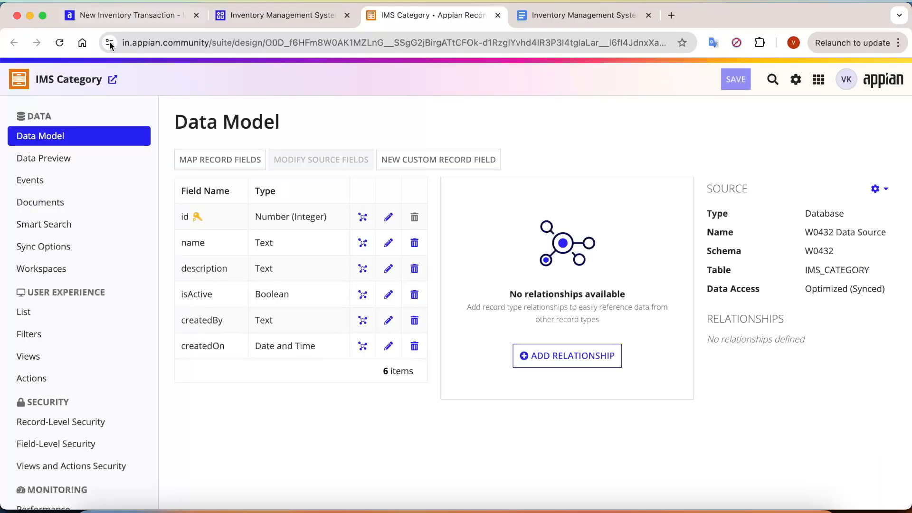
Open the IMS Category record list, examine the message displayed there, and close the list
left_click(114, 81)
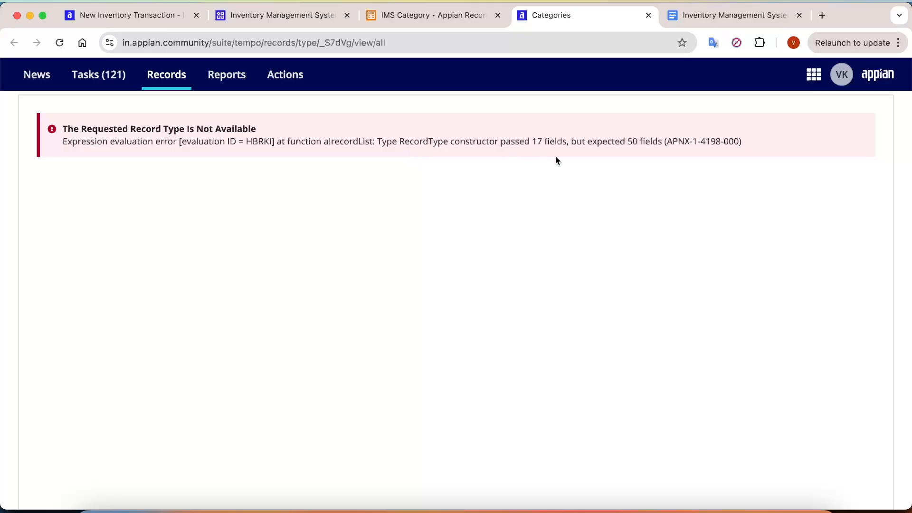
left_click_drag(373, 142, 273, 136)
left_click(643, 158)
left_click(402, 138)
triple_click(370, 148)
left_click(650, 157)
left_click_drag(749, 143, 497, 142)
left_click(475, 147)
left_click_drag(398, 138, 708, 167)
left_click(631, 215)
left_click(648, 16)
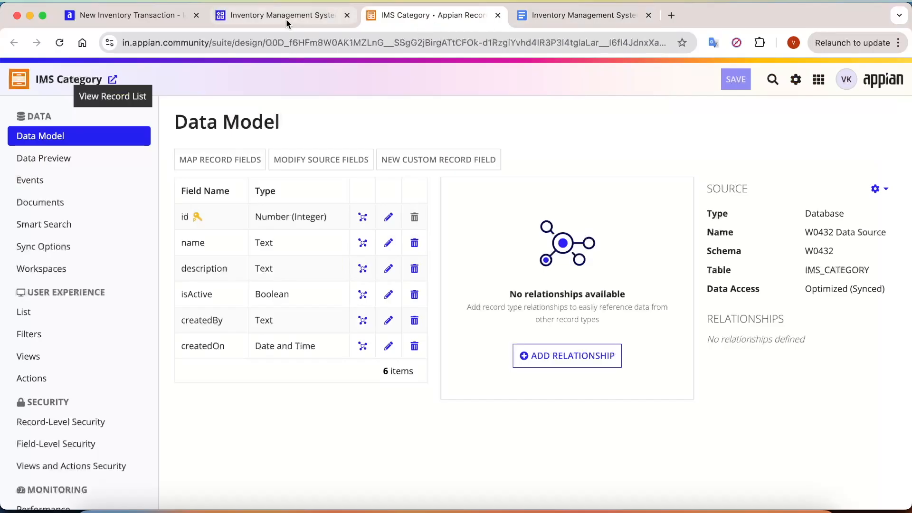
Check the design document for the next table and create a record type named IMS Product in the Inventory Management System application
left_click(286, 18)
left_click(224, 160)
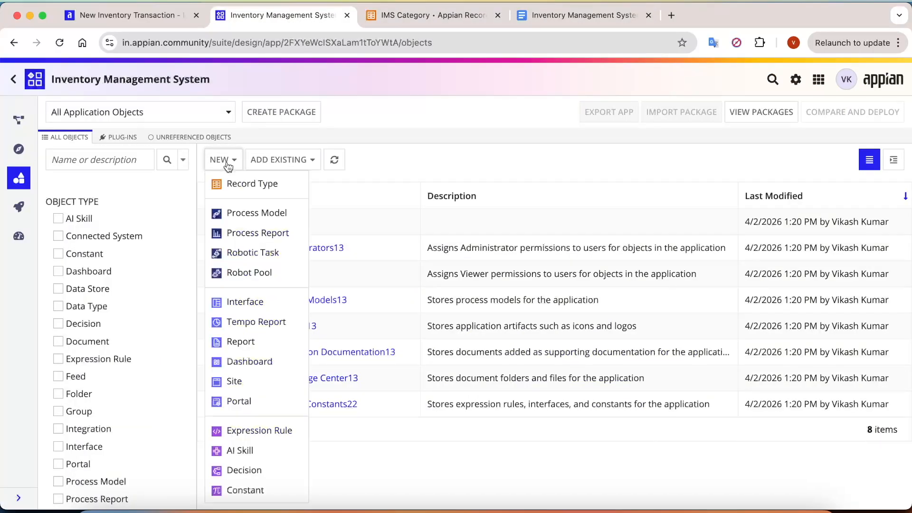
left_click(247, 188)
left_click(571, 15)
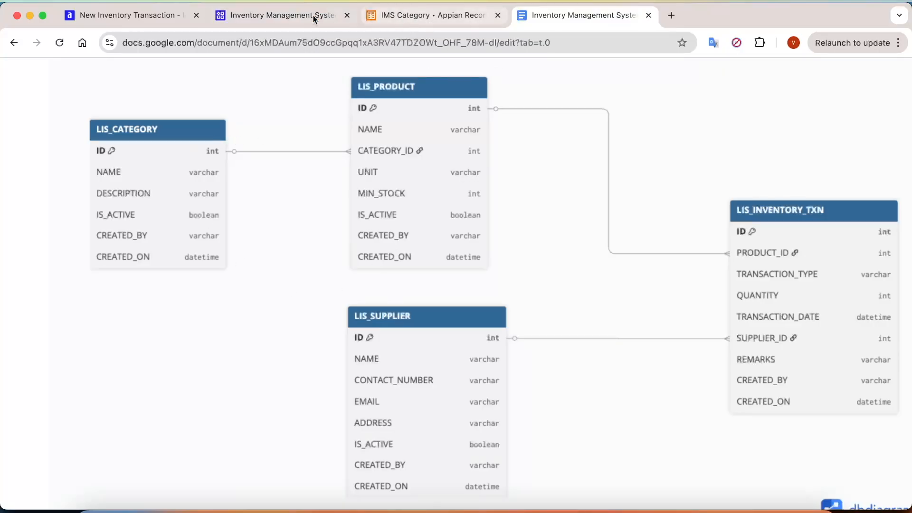
left_click(291, 17)
type("IMS Product")
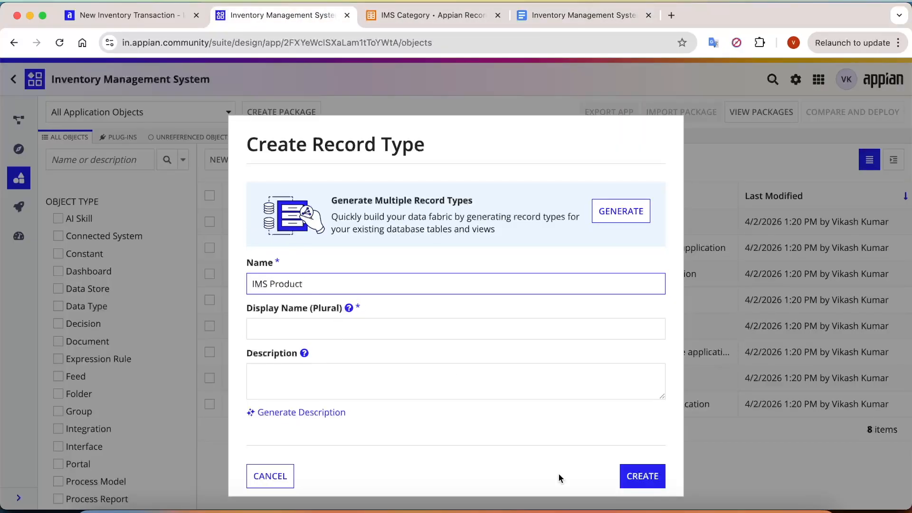
left_click(644, 477)
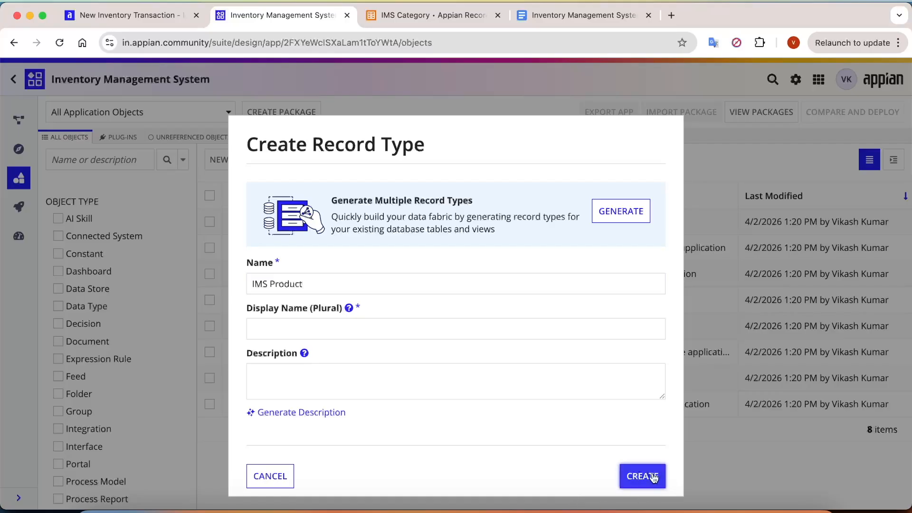
left_click(653, 472)
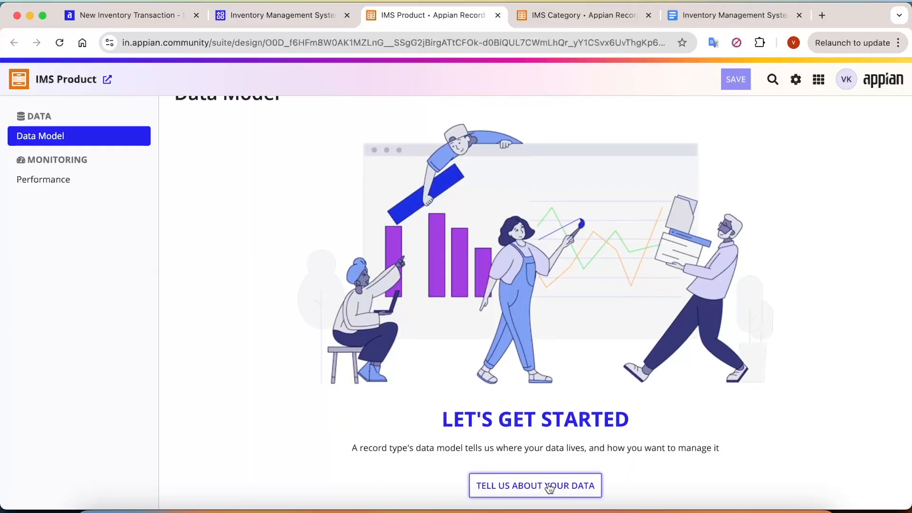
Configure IMS Product to start from scratch with a new data model, using schema W0432 of the W0432 Data Source
left_click(555, 486)
left_click(458, 416)
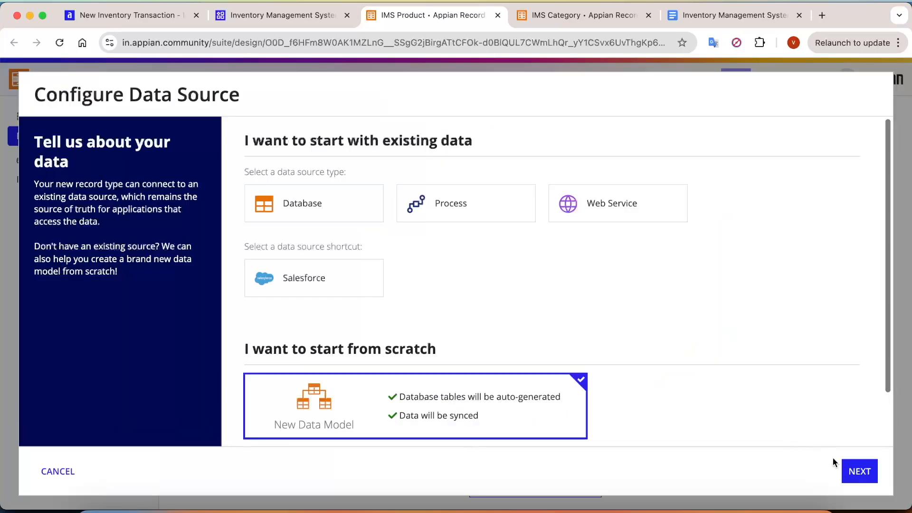
left_click(514, 230)
left_click(492, 267)
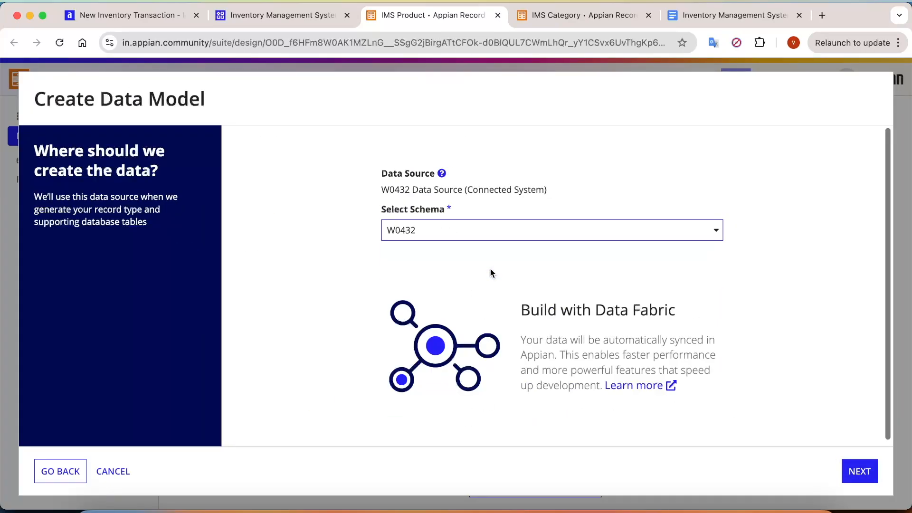
left_click(860, 471)
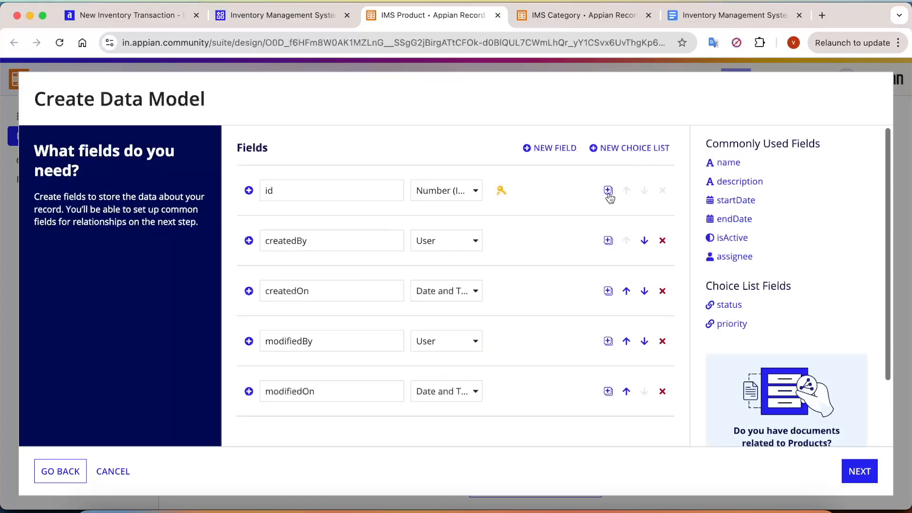
Insert four fields below id and, following LIS_PRODUCT in the design document, name the first one name
left_click(608, 190)
type("4")
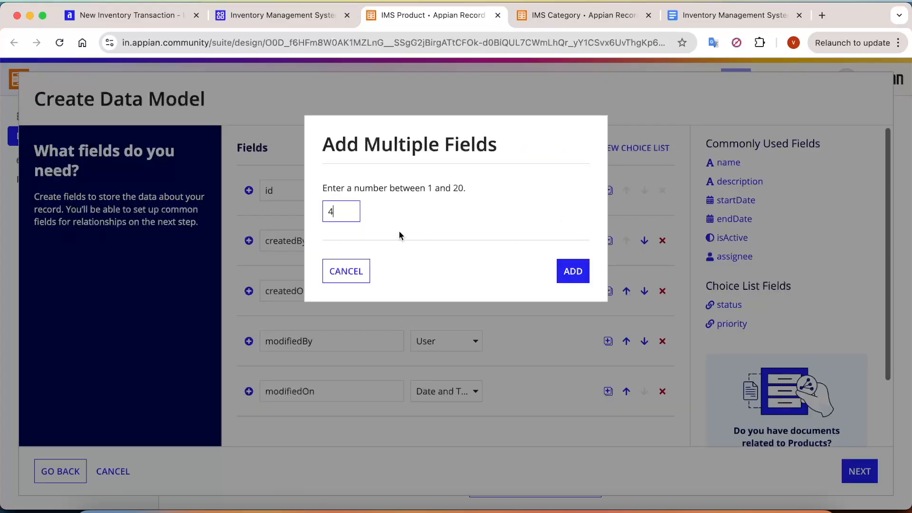
key("Return")
left_click(697, 17)
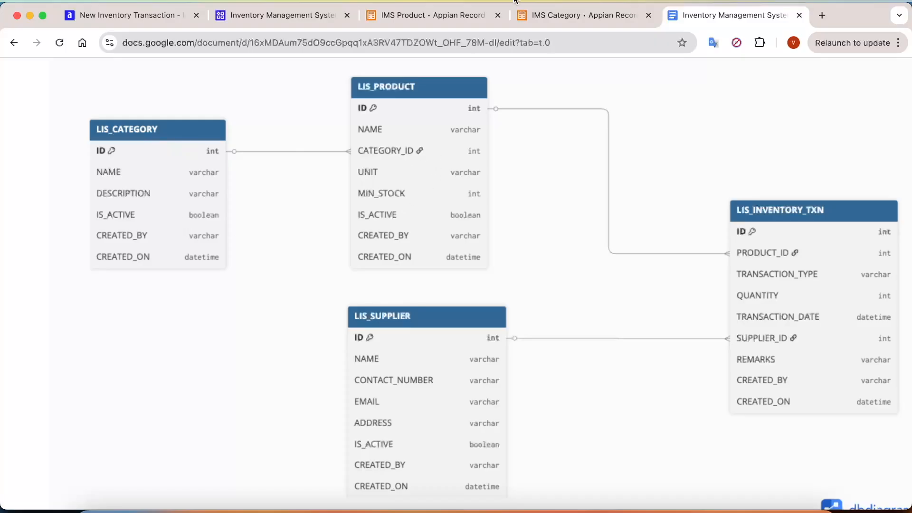
left_click(425, 15)
type("name")
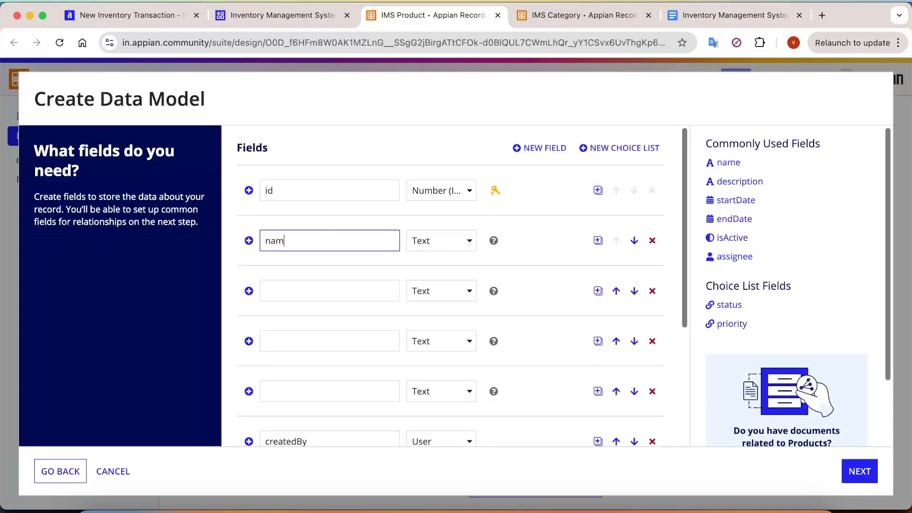
Name the next two blank fields categoryIdFk and unit, giving categoryIdFk the type Number (Integer)
left_click(324, 294)
type("categoryIdFk")
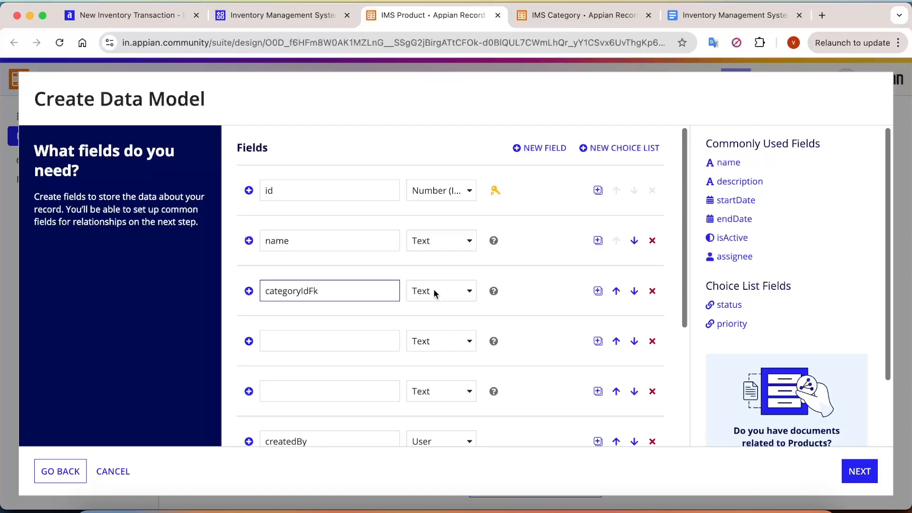
left_click(434, 289)
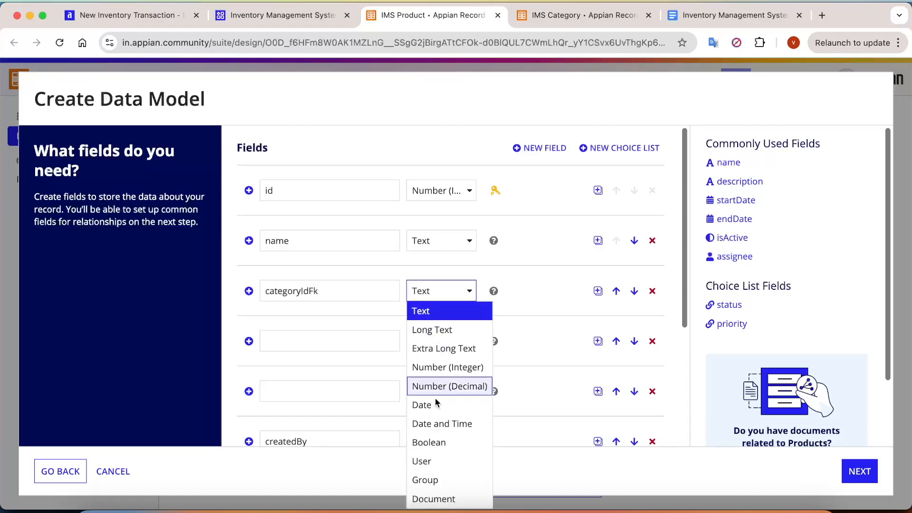
left_click(443, 371)
left_click(340, 344)
type("unit")
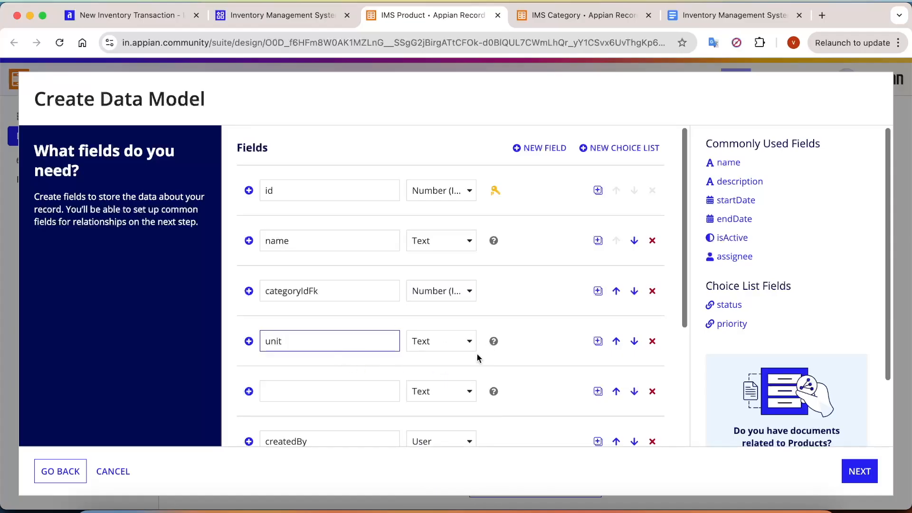
Name the remaining blank field minStock and set its type to Number (Integer)
scroll(477, 354, "down", 3)
left_click(334, 256)
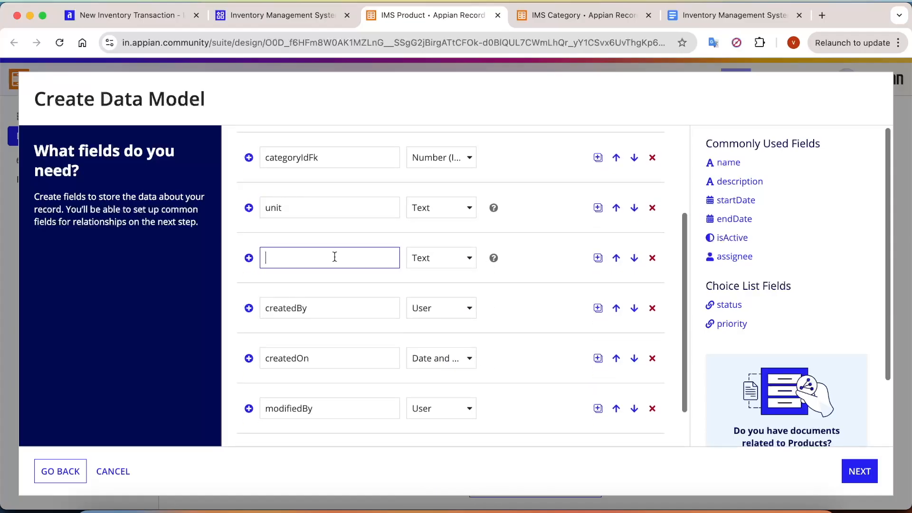
left_click(466, 258)
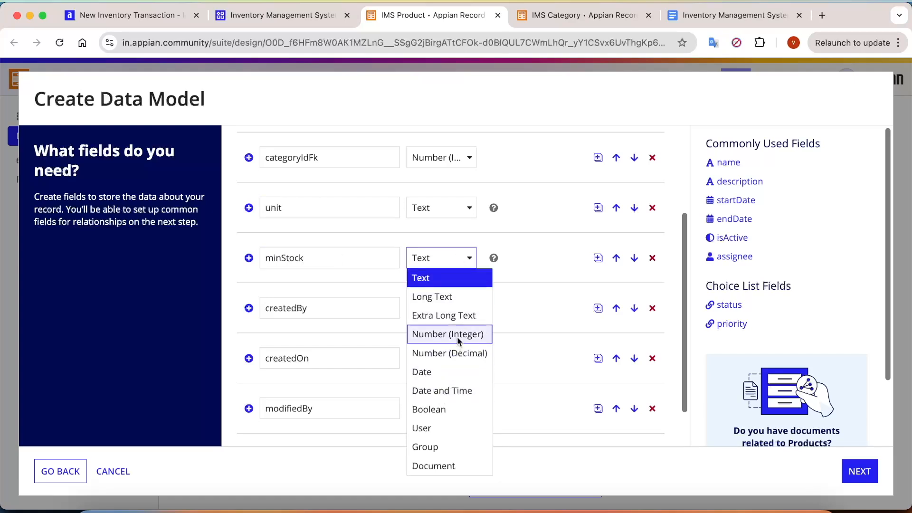
left_click(457, 334)
Check the remaining LIS_PRODUCT columns in the design document and add the commonly used isActive field
left_click(722, 16)
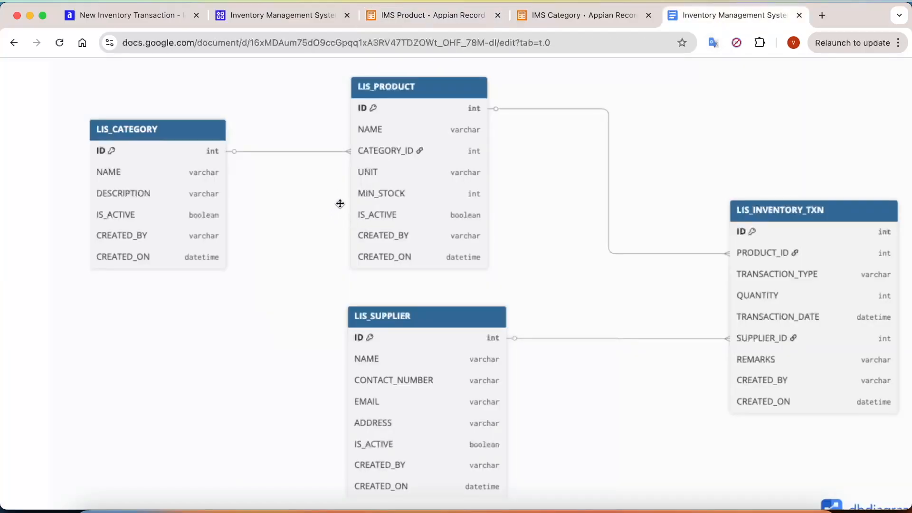
left_click(430, 14)
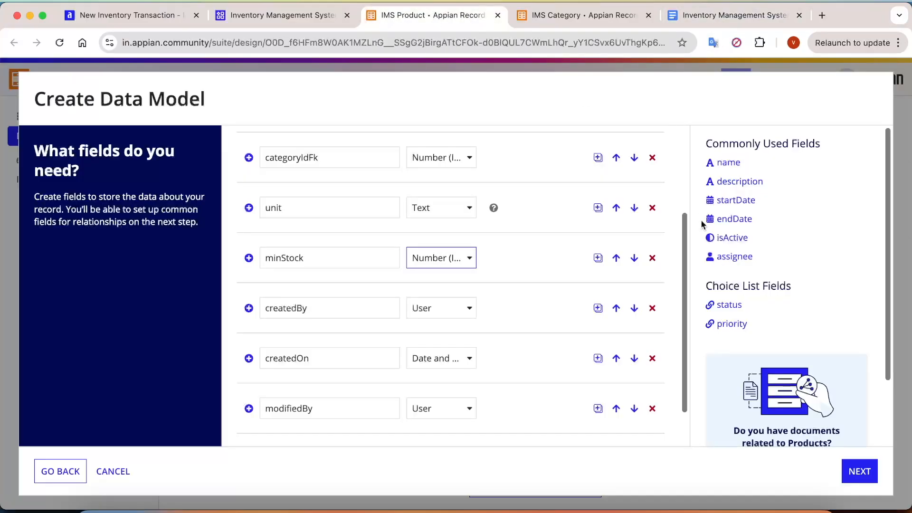
left_click(738, 241)
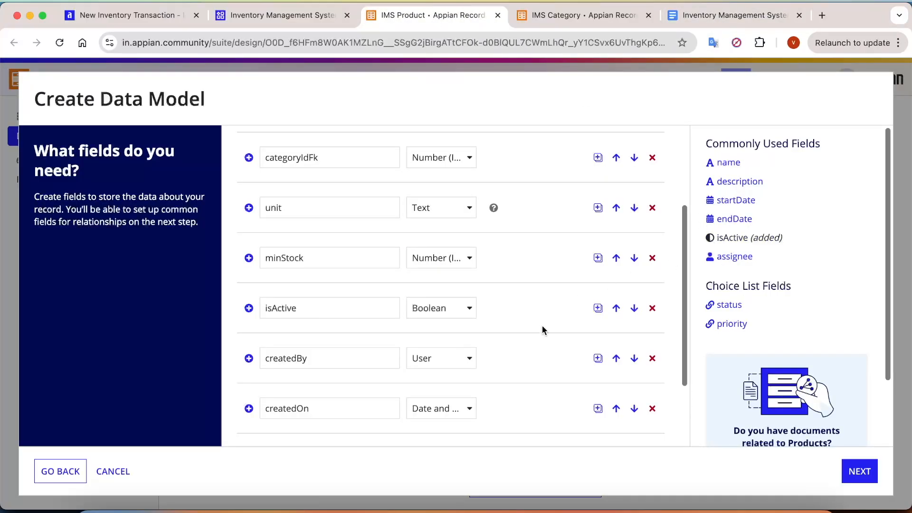
Set the types of the createdBy and modifiedBy fields to Text
scroll(542, 326, "down", 3)
left_click(455, 288)
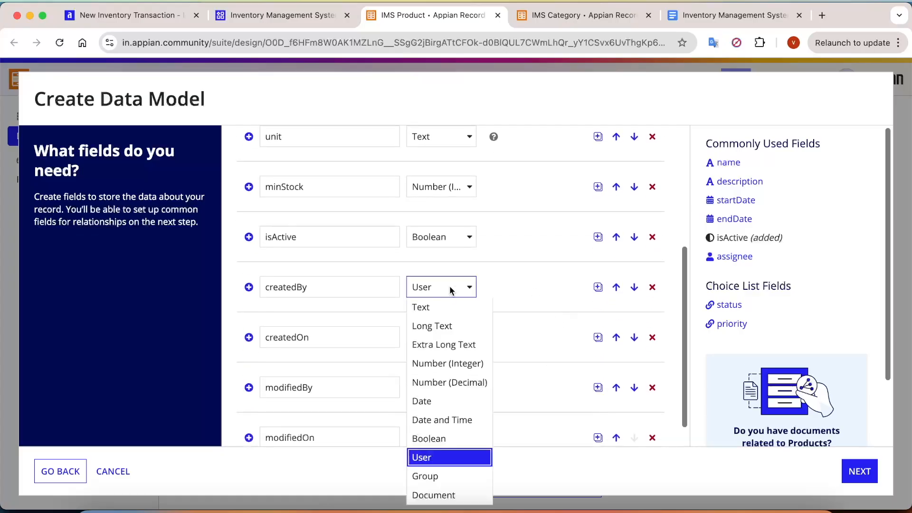
left_click(443, 310)
scroll(487, 320, "down", 1)
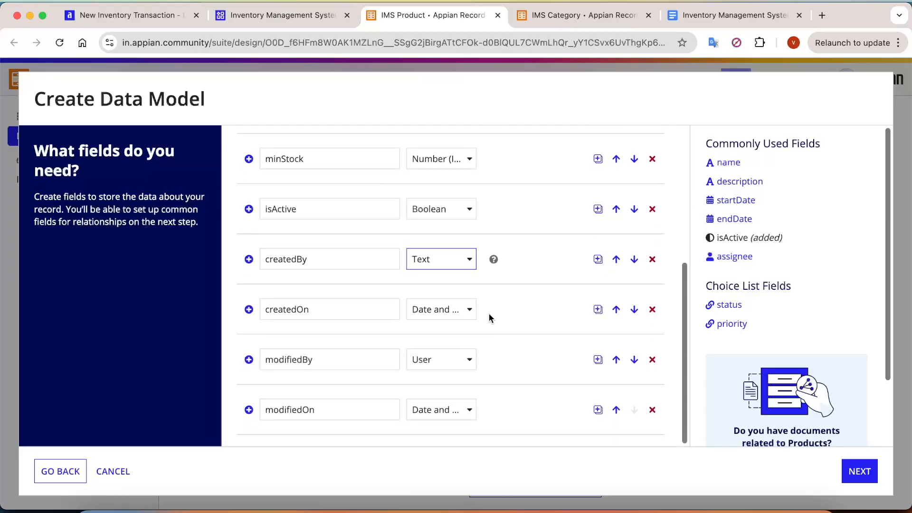
left_click(453, 364)
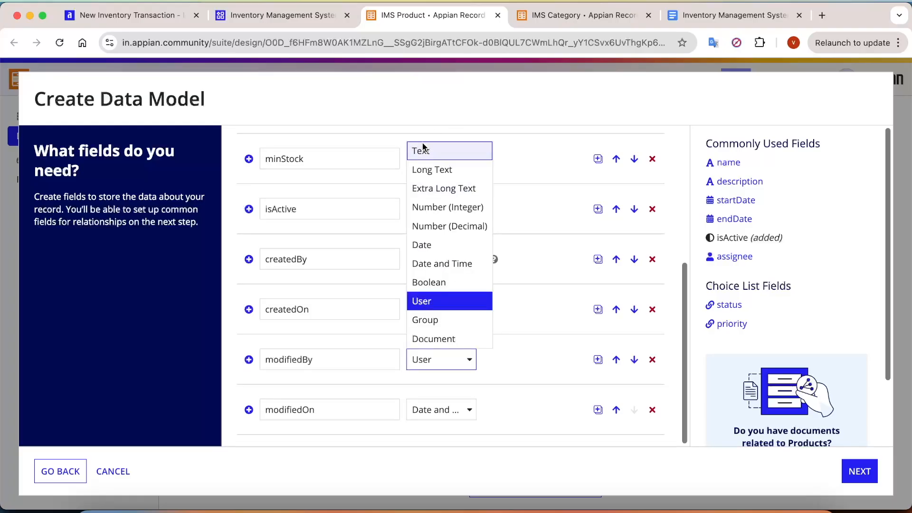
left_click(421, 162)
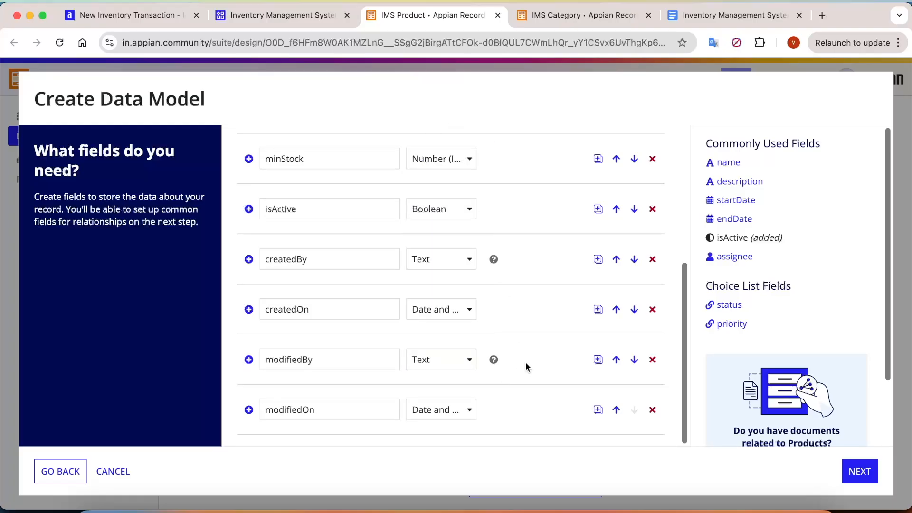
Review the IMS Product fields, proceed without adding relationships, and save the data model with table creation enabled
scroll(525, 365, "up", 5)
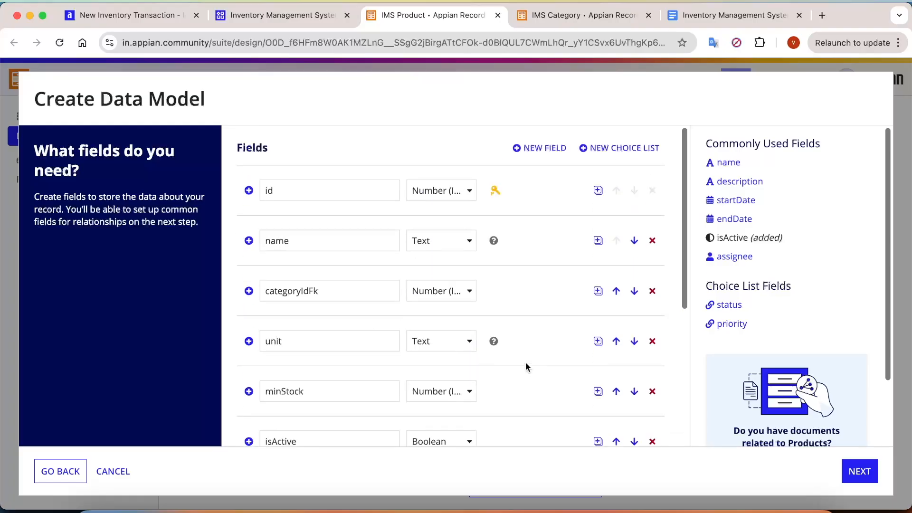
left_click(871, 483)
left_click(870, 479)
left_click(858, 482)
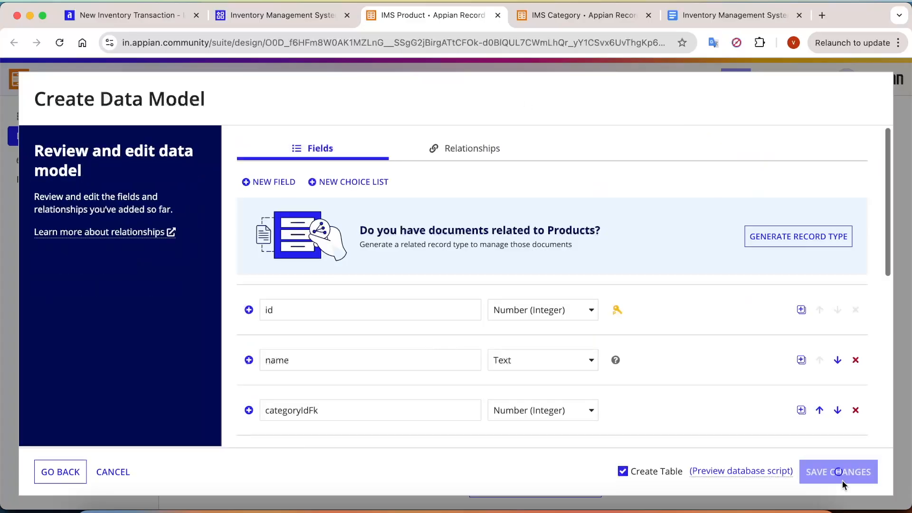
Check LIS_SUPPLIER in the design document and create a record type named IMS Supplier with the plural display name Suppliers
left_click(726, 17)
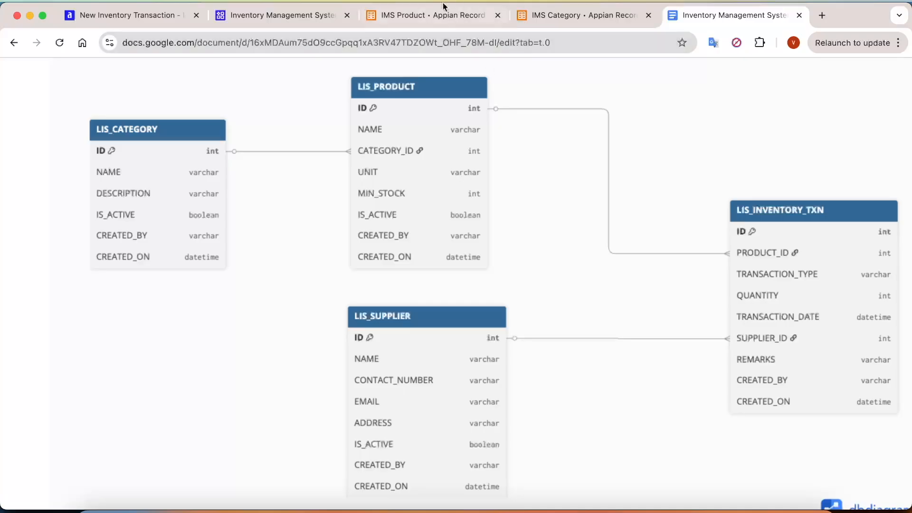
left_click(286, 17)
left_click(217, 165)
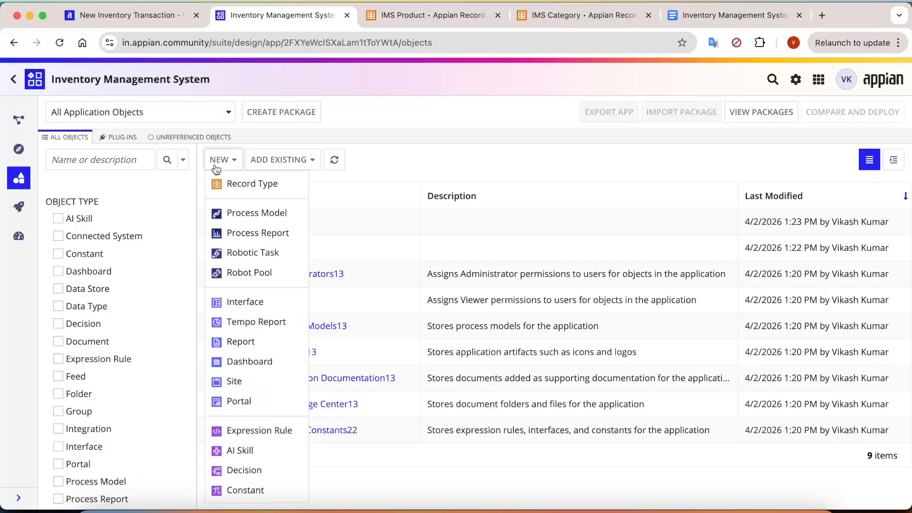
left_click(242, 189)
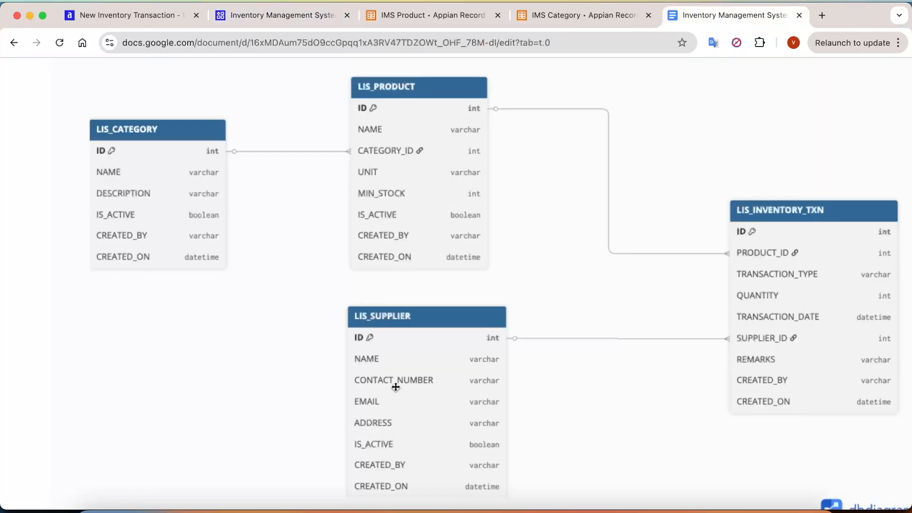
scroll(395, 387, "down", 2)
left_click(301, 10)
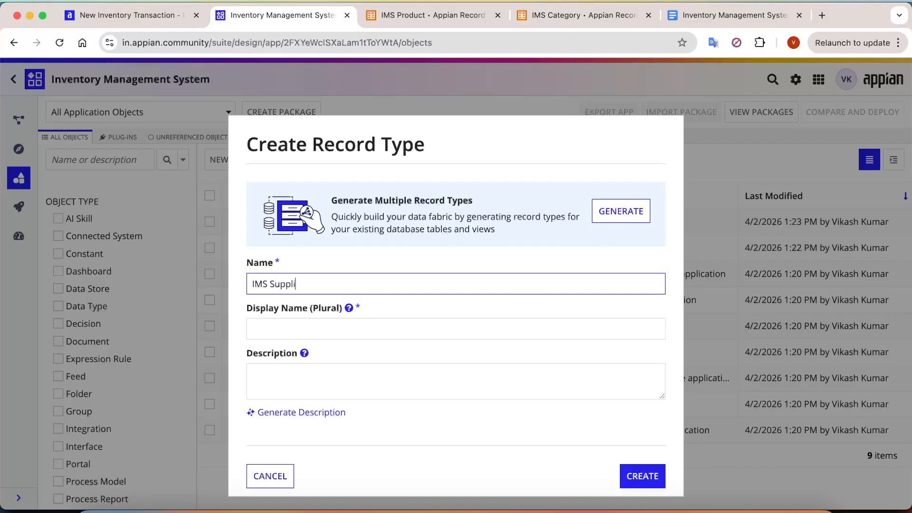
left_click(642, 476)
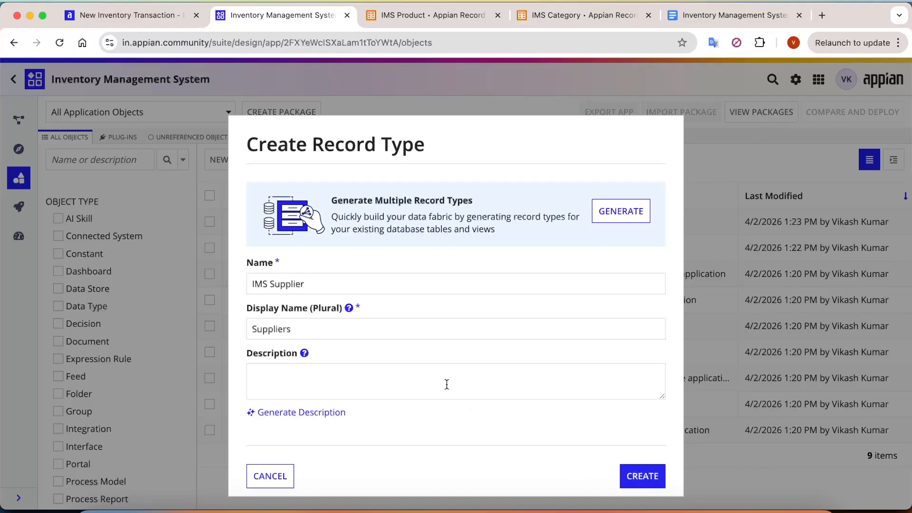
left_click(656, 470)
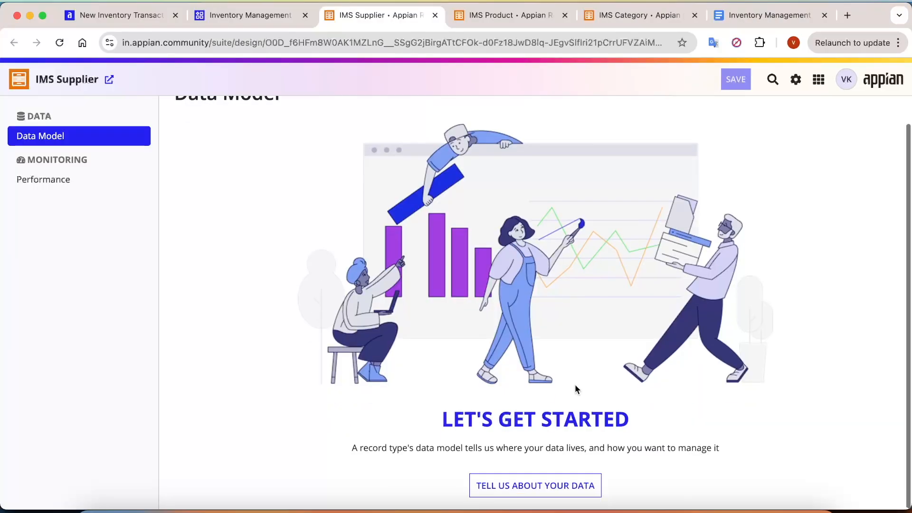
Configure the IMS Supplier data source as a new data model from scratch using the W0432 schema
left_click(531, 484)
left_click(539, 415)
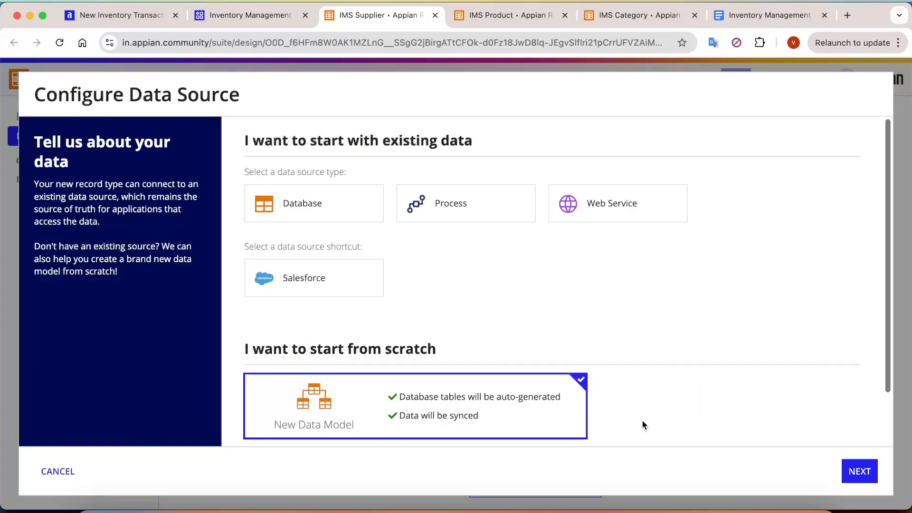
left_click(869, 484)
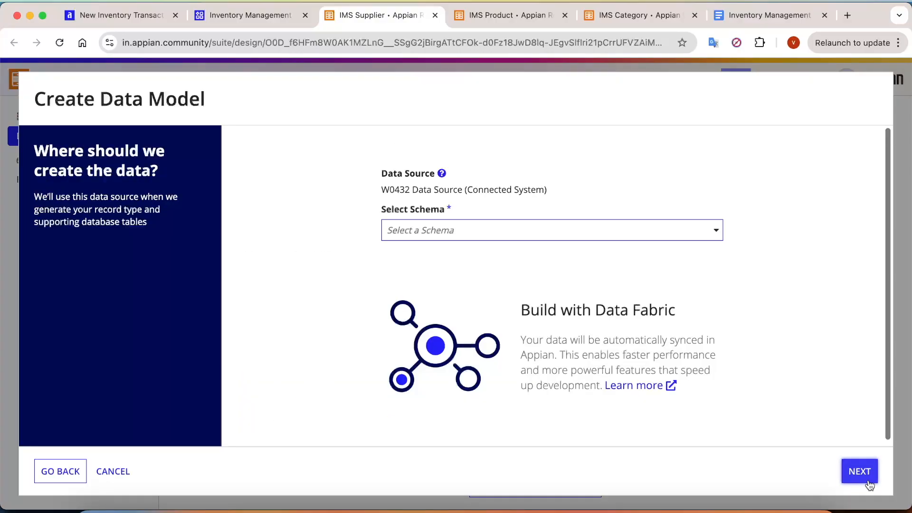
left_click(603, 236)
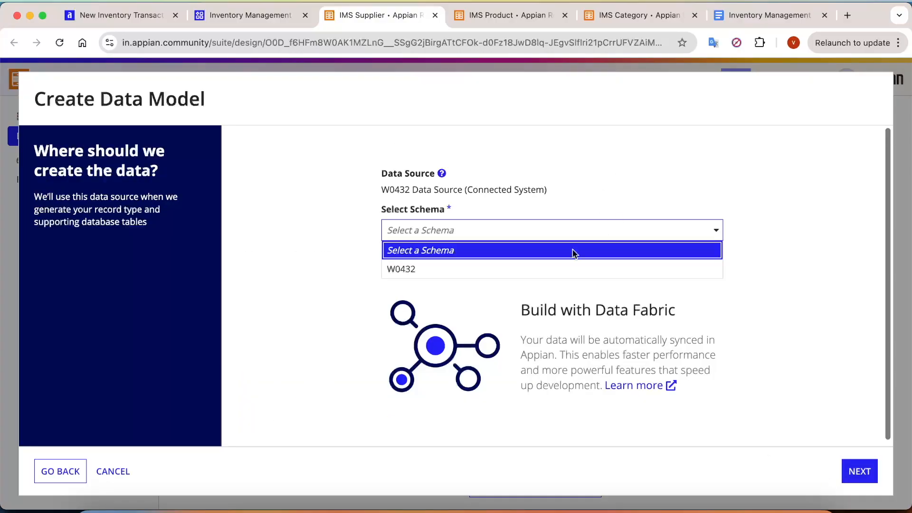
left_click(558, 272)
left_click(868, 463)
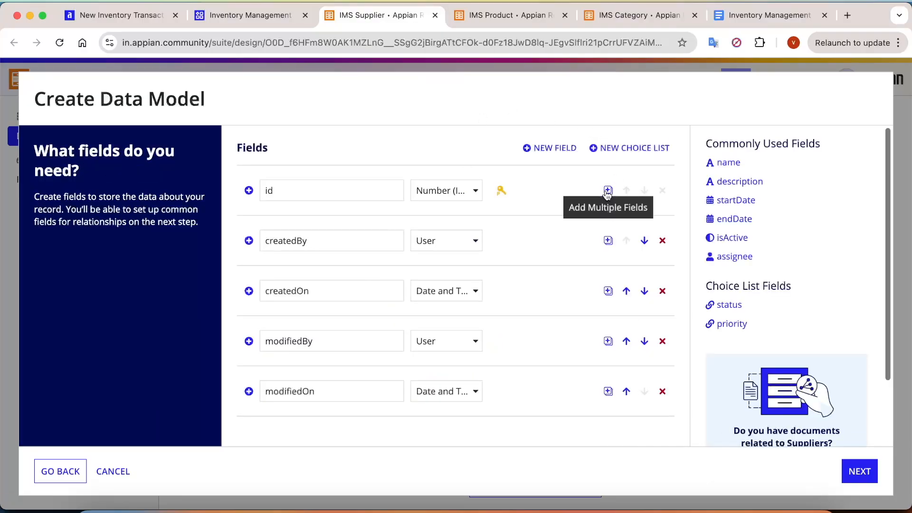
Add three fields below id and name them name, contactNum and email, following LIS_SUPPLIER in the design document
left_click(608, 190)
left_click(566, 270)
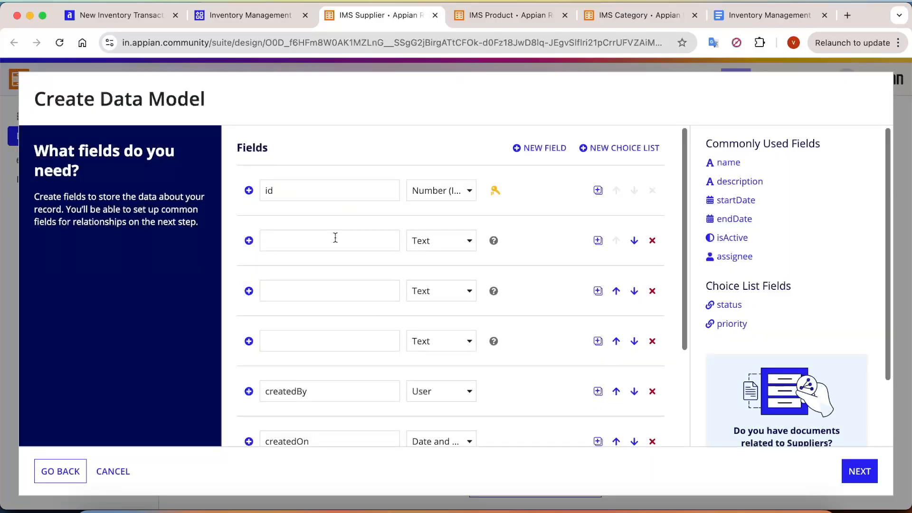
left_click(335, 238)
type("name")
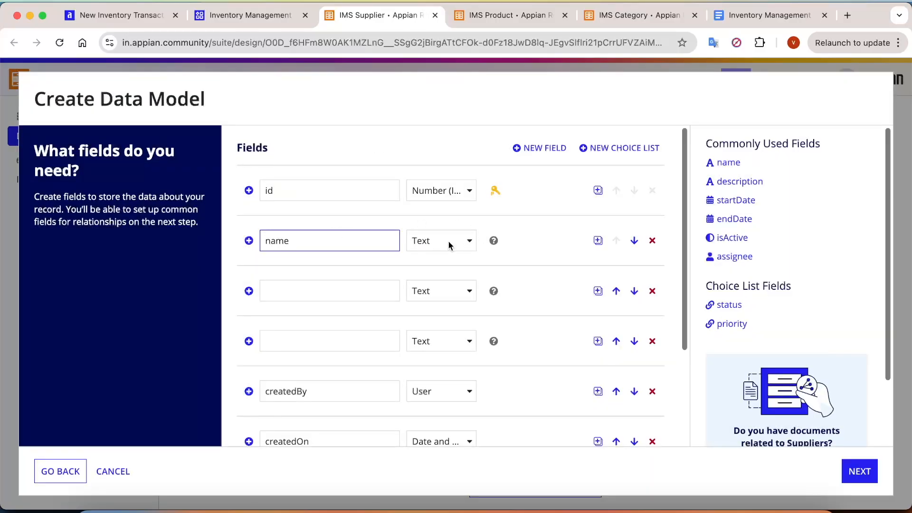
left_click(750, 15)
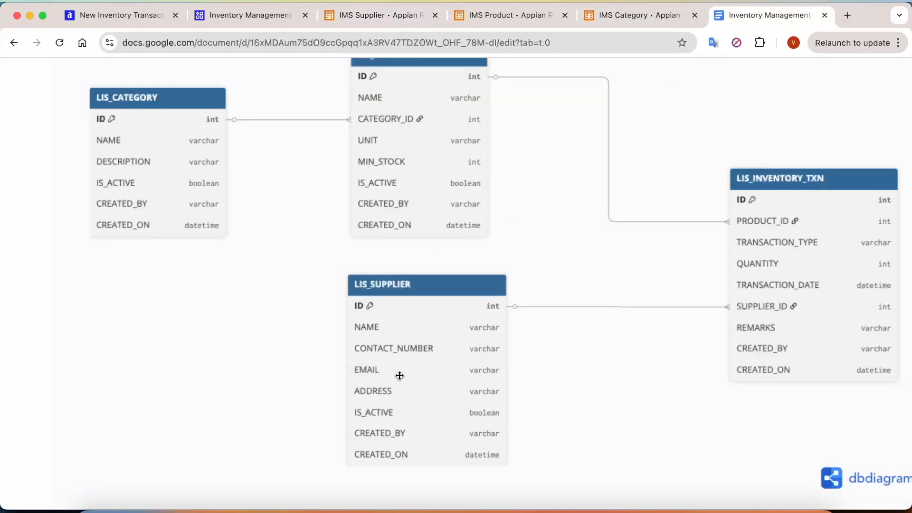
left_click(375, 18)
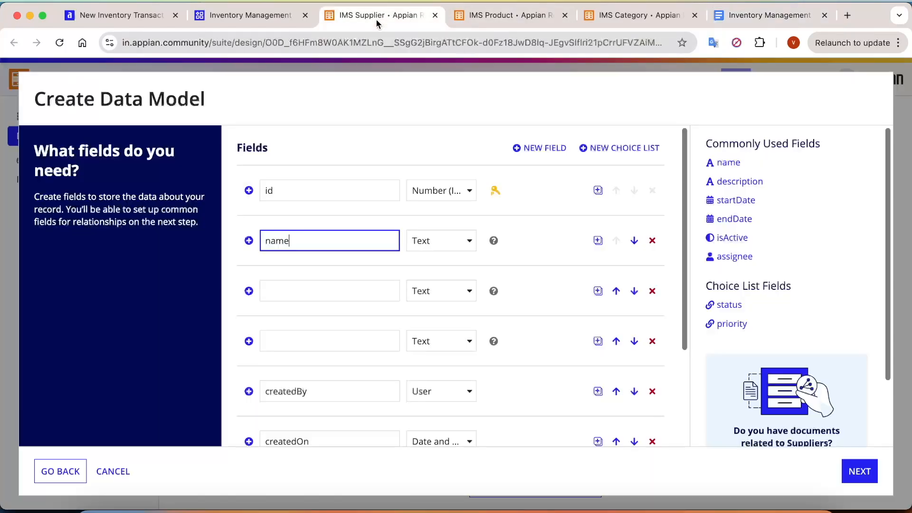
left_click(303, 290)
type("contactNum")
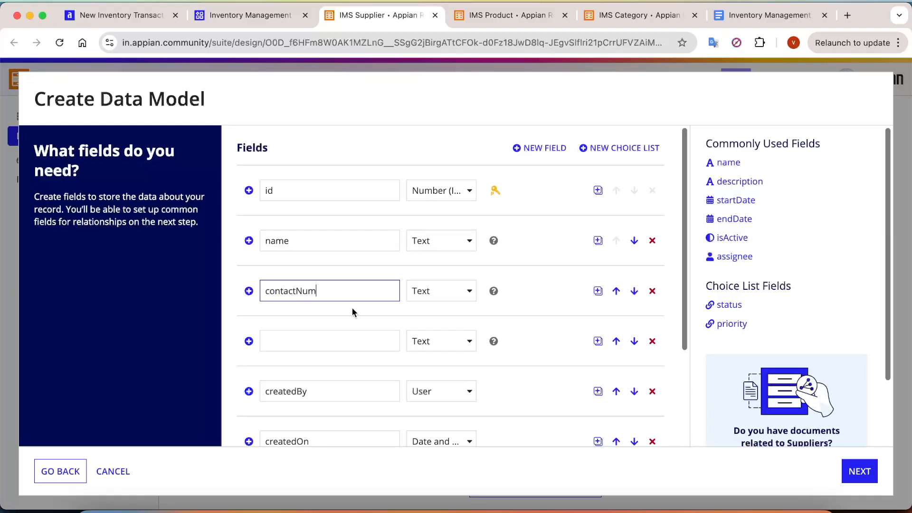
left_click(322, 335)
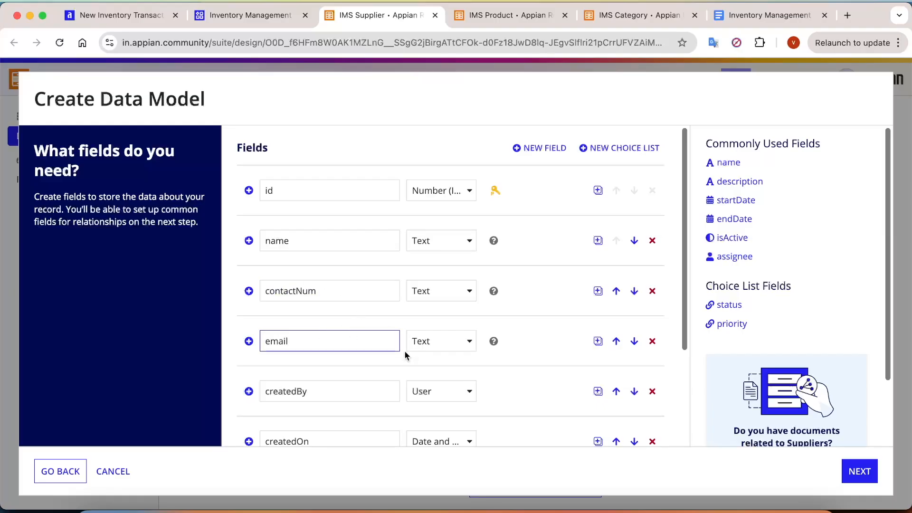
Add a Text field named address below email, and add the commonly used isActive field
scroll(404, 350, "down", 3)
left_click(249, 236)
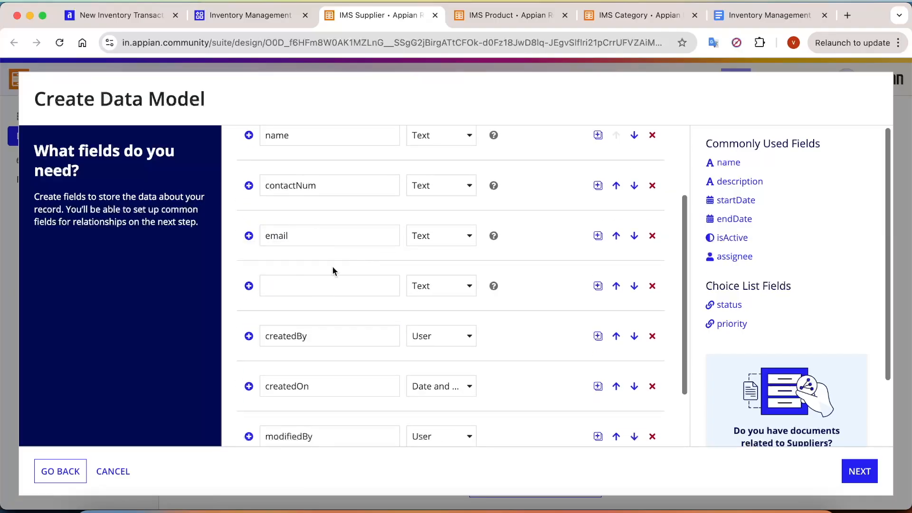
left_click(289, 291)
type("address")
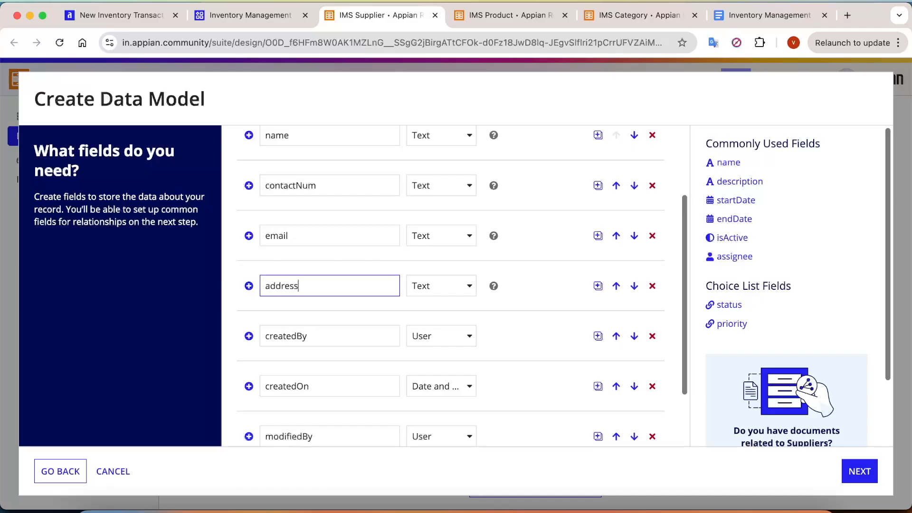
left_click(727, 241)
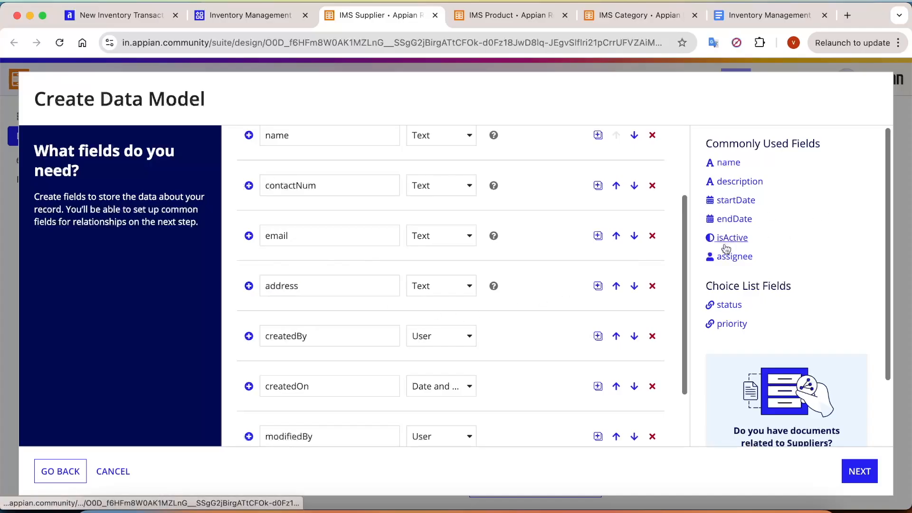
Compare the fields with LIS_SUPPLIER in the design document, remove modifiedBy and modifiedOn, and set createdBy's type to Text
left_click(760, 15)
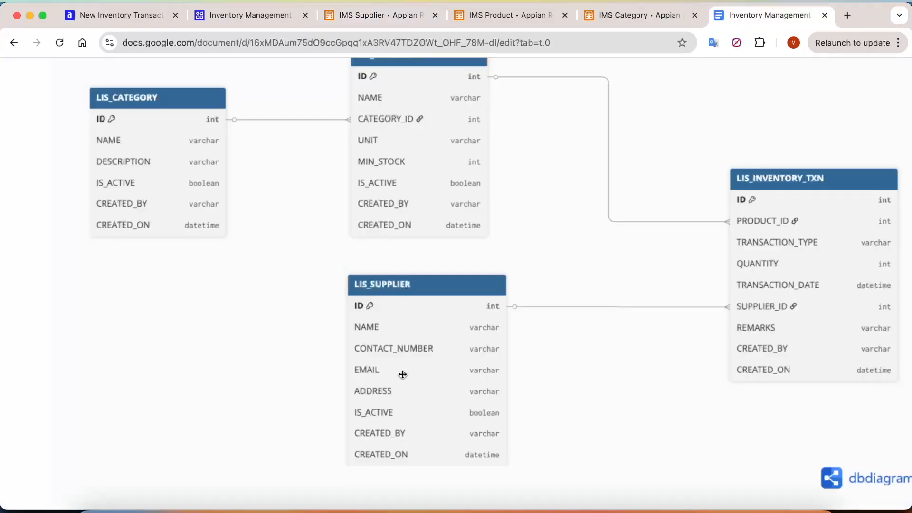
left_click(409, 15)
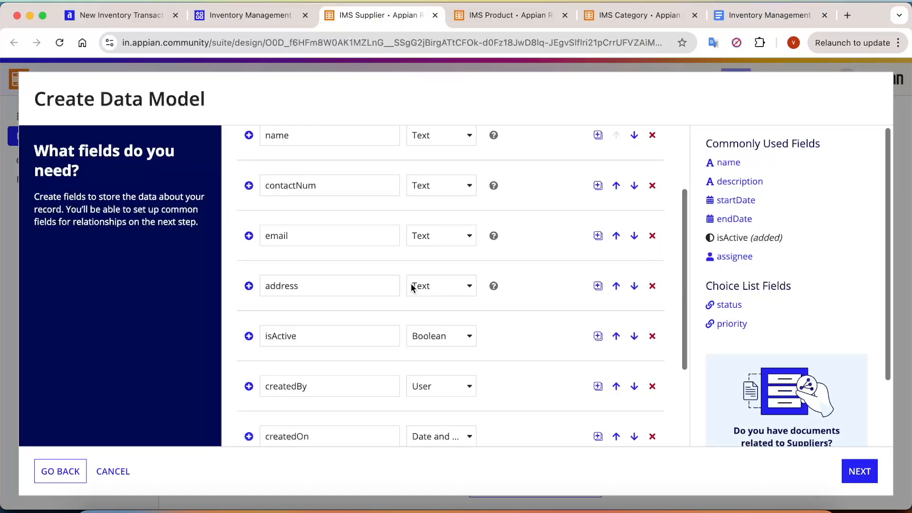
scroll(412, 284, "down", 3)
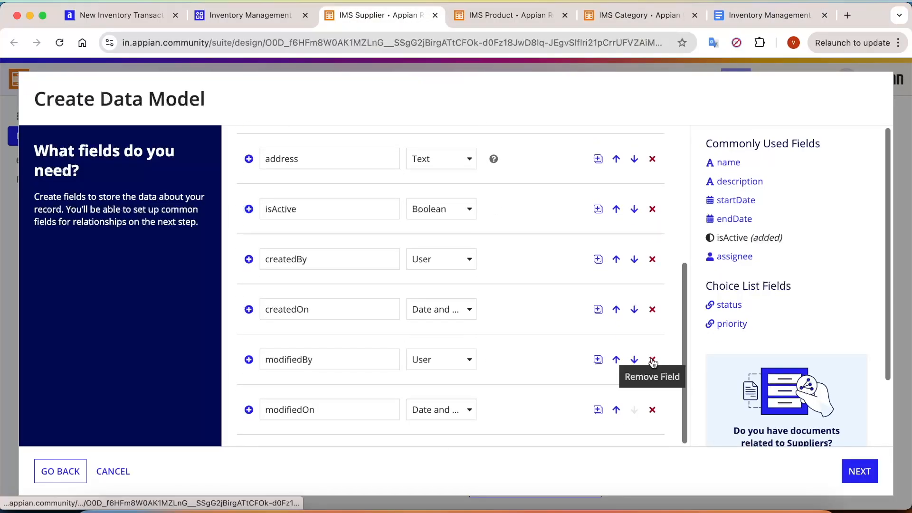
left_click(652, 410)
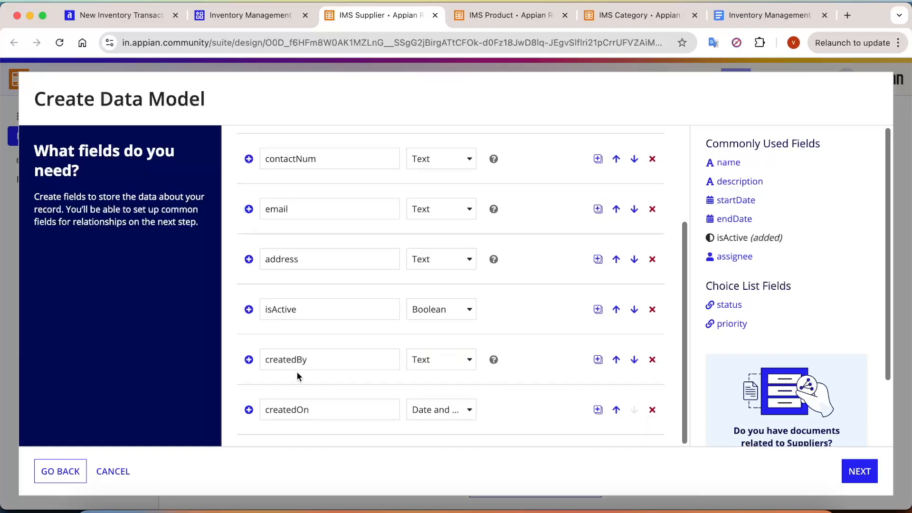
scroll(534, 356, "up", 3)
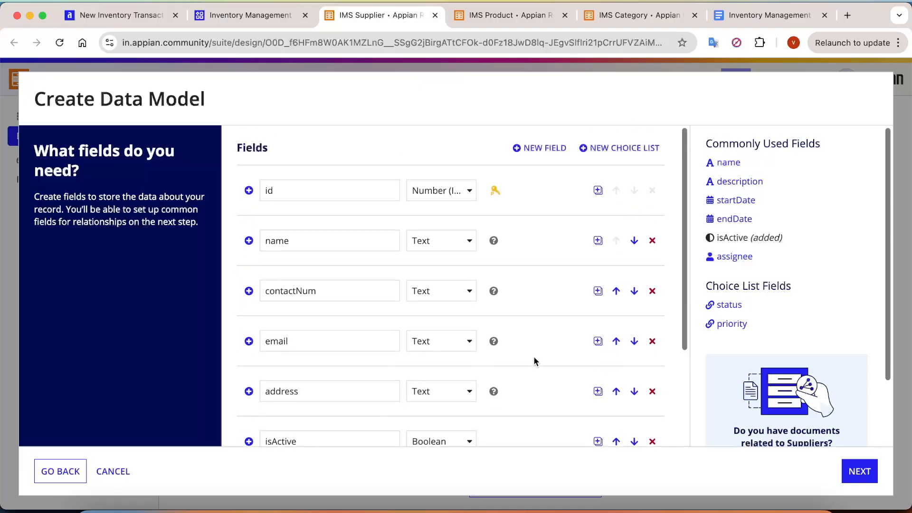
Proceed without adding relationships and save the IMS Supplier data model with table creation enabled
left_click(860, 471)
left_click(859, 472)
left_click(860, 480)
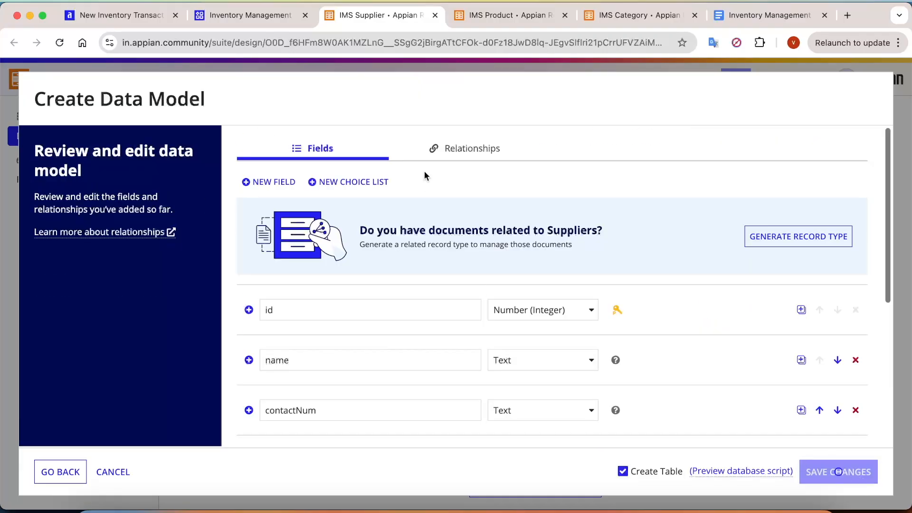
Check LIS_INVENTORY_TXN in the design document and create a record type named IMS Inventory Transaction in the application
left_click(259, 17)
left_click(751, 16)
scroll(692, 322, "right", 5)
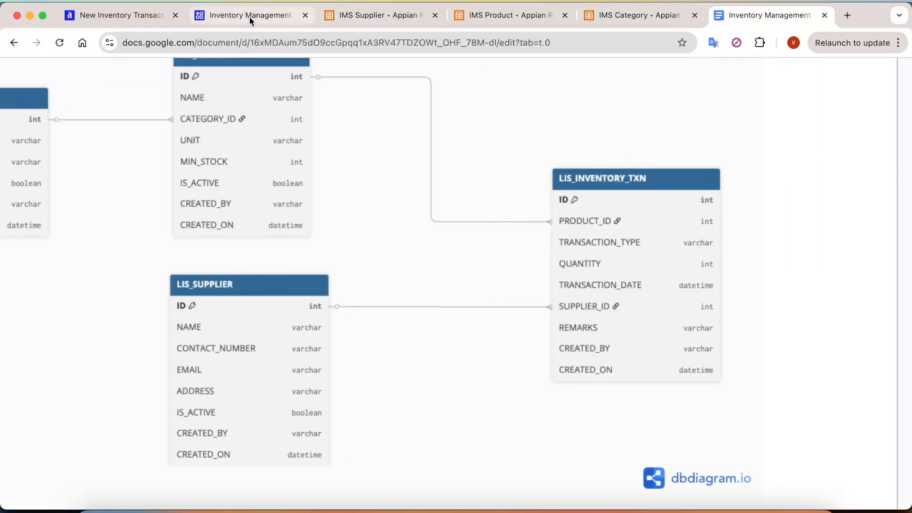
left_click(249, 16)
left_click(221, 160)
left_click(266, 190)
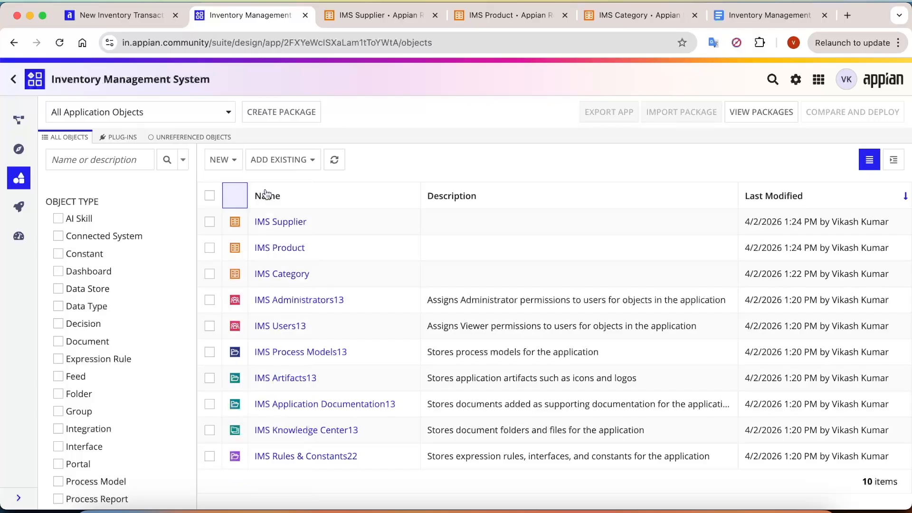
type("IMS Inventory Transaction")
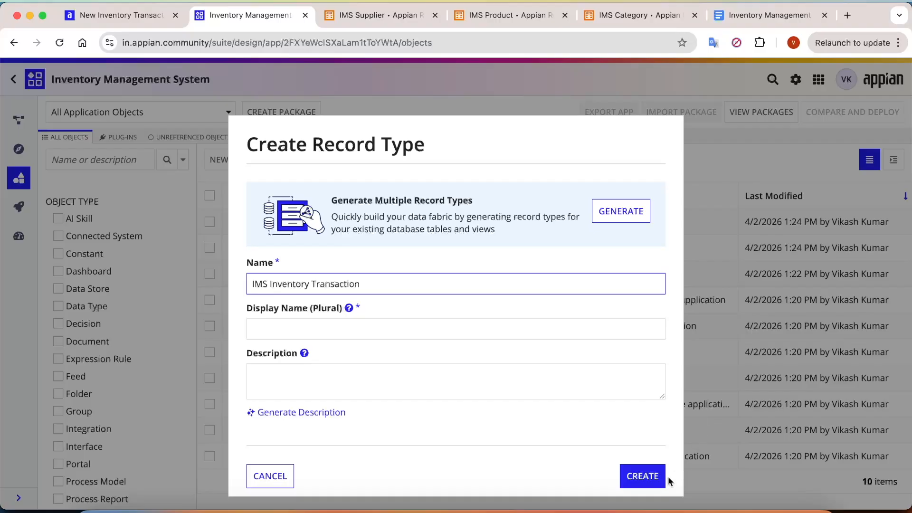
left_click(651, 477)
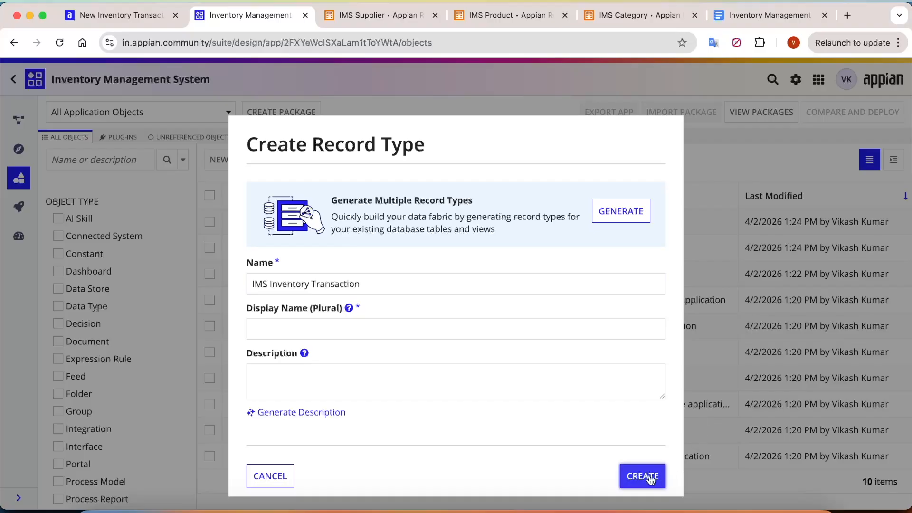
left_click(632, 483)
left_click(650, 471)
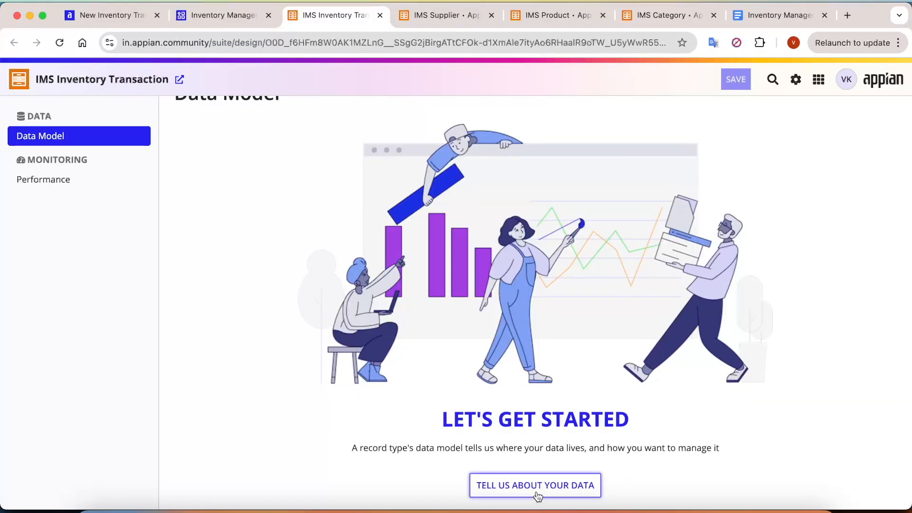
Configure the IMS Inventory Transaction data source as a new data model from scratch using the W0432 schema
left_click(537, 485)
left_click(436, 404)
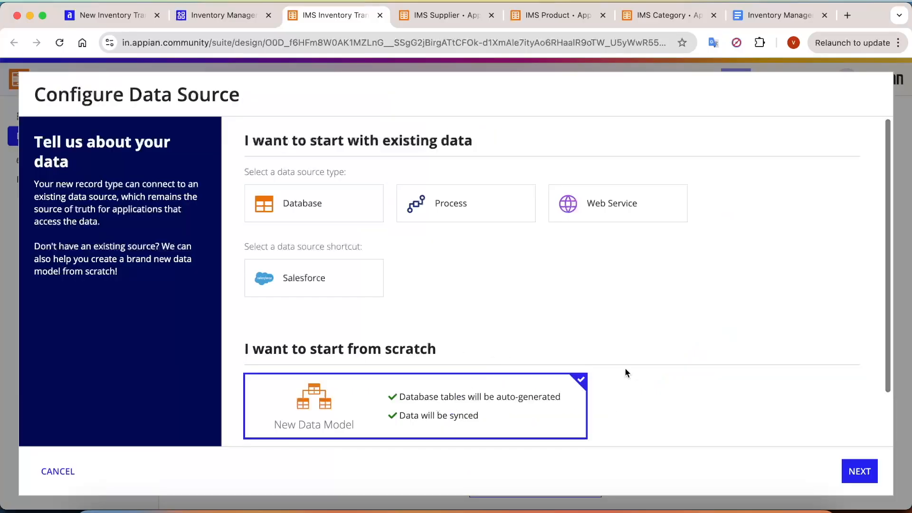
left_click(863, 473)
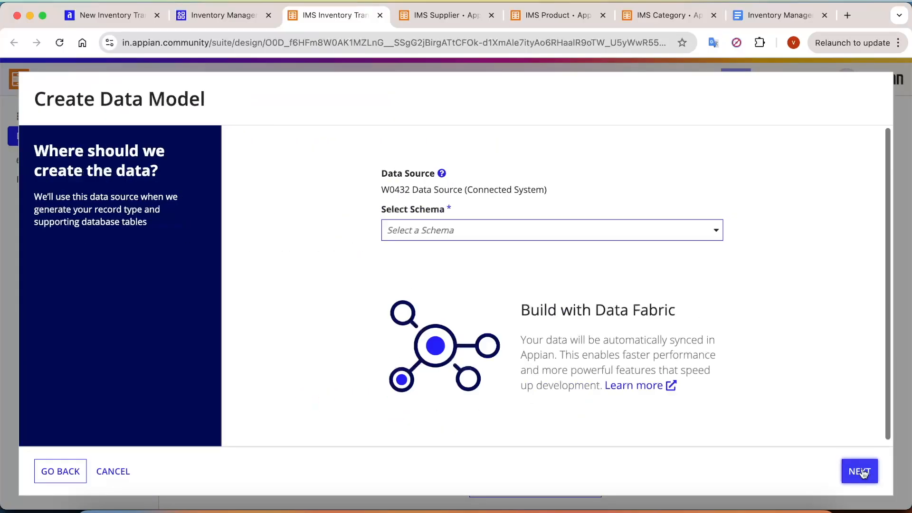
left_click(677, 232)
left_click(636, 270)
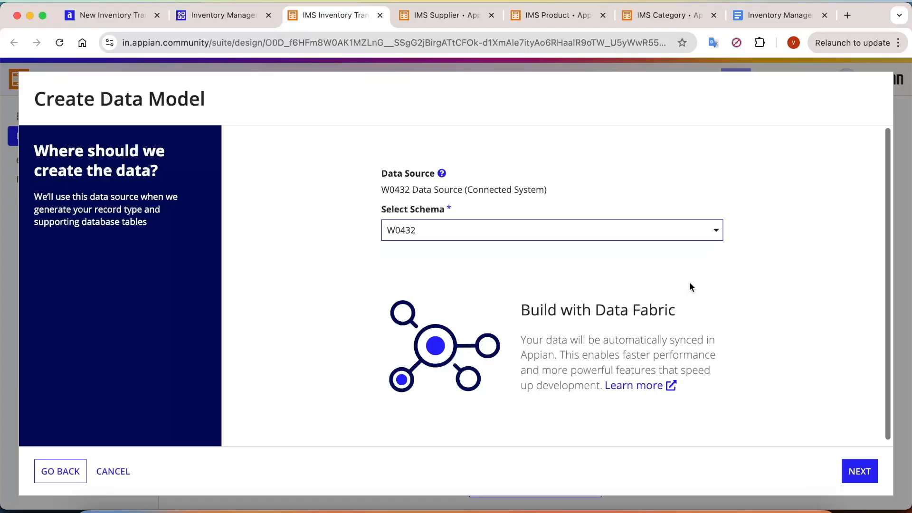
left_click(860, 472)
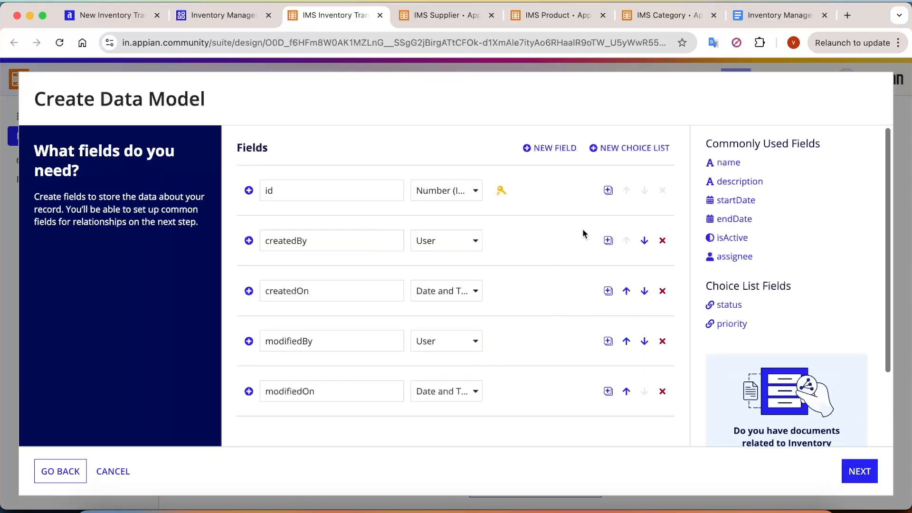
Add five blank fields below id in the IMS Inventory Transaction data model, checking the LIS_INVENTORY_TXN columns in the design document
left_click(608, 192)
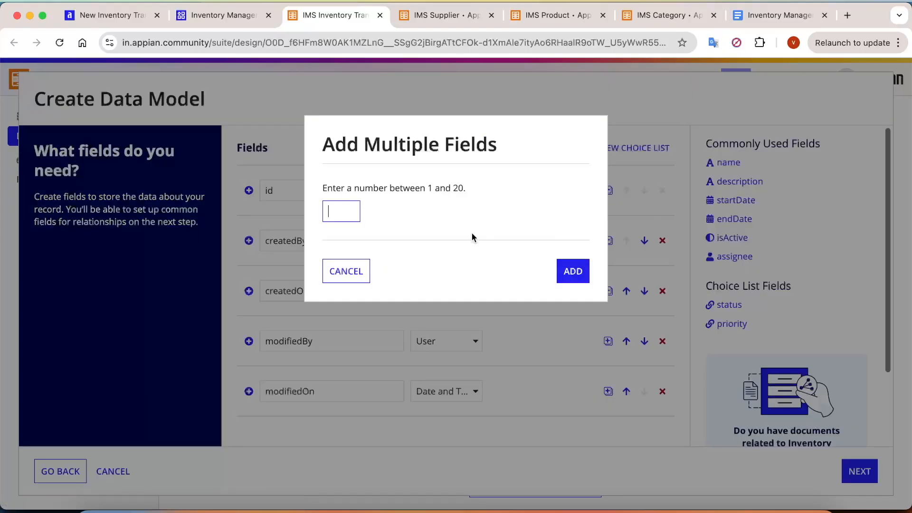
type("5")
left_click(753, 12)
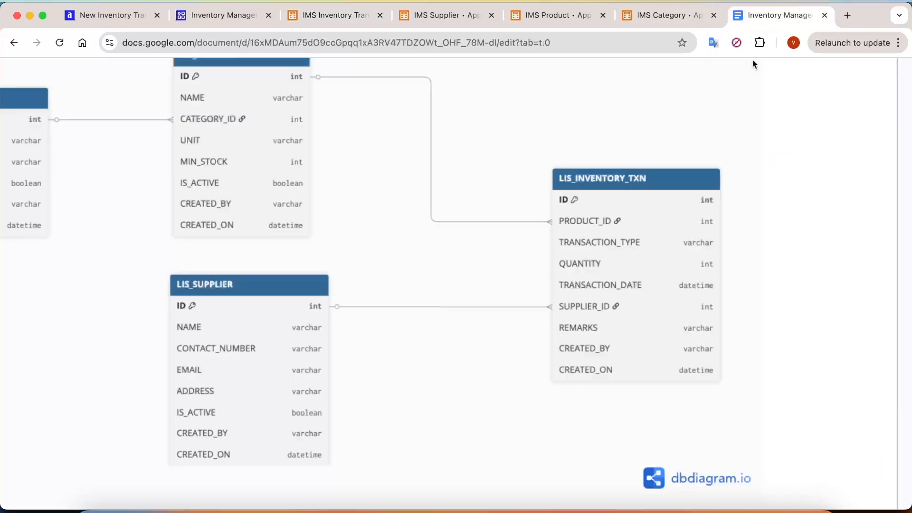
left_click(338, 15)
Name the first blank field productId and set its type to Number (Integer)
left_click(283, 241)
type("productId")
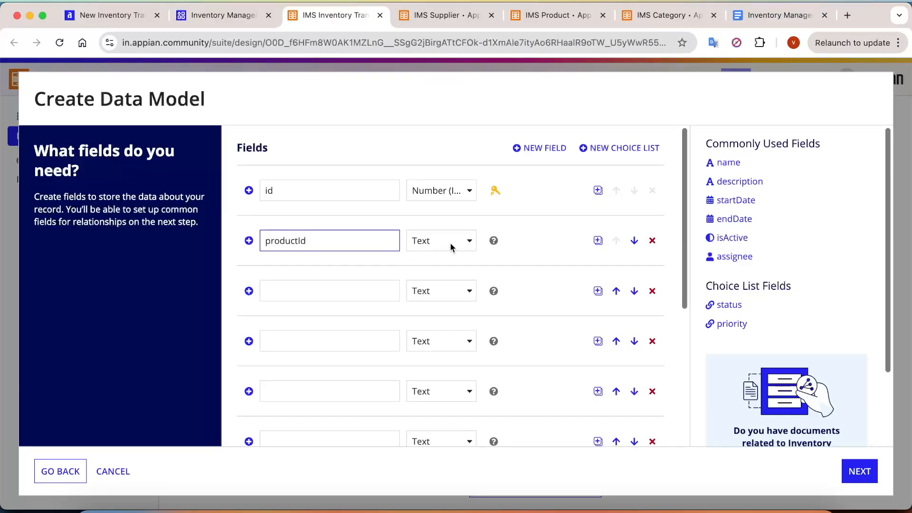
left_click(450, 246)
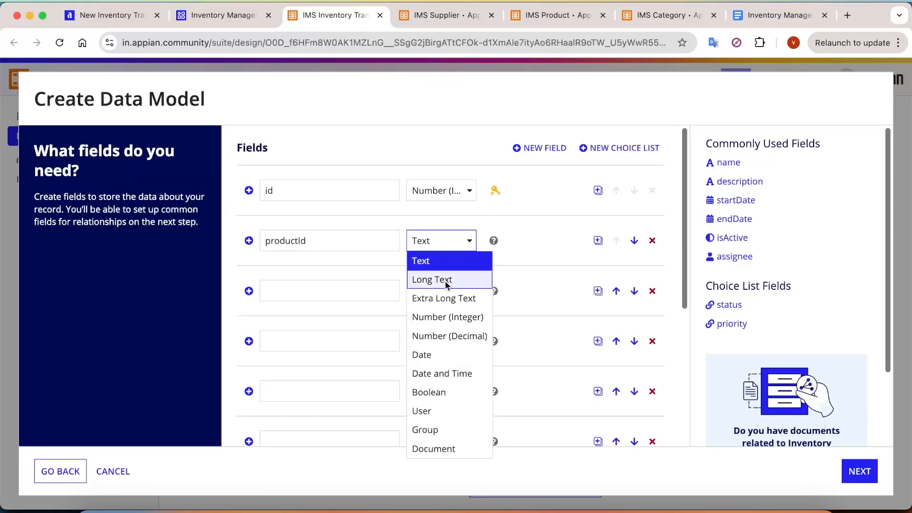
left_click(457, 321)
left_click(381, 243)
Check the LIS_INVENTORY_TXN columns in the design document and name the field below productId transactionType
left_click(332, 290)
left_click(767, 22)
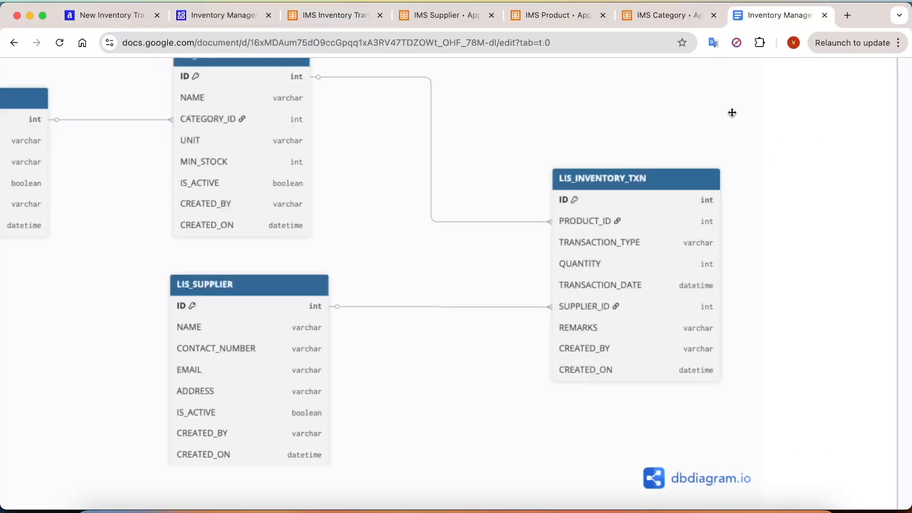
left_click(235, 12)
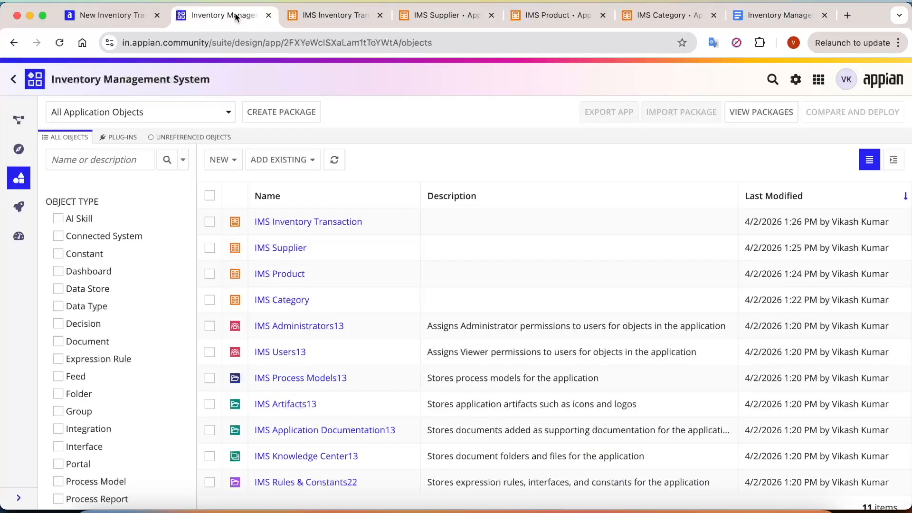
left_click(328, 23)
type("transactionType")
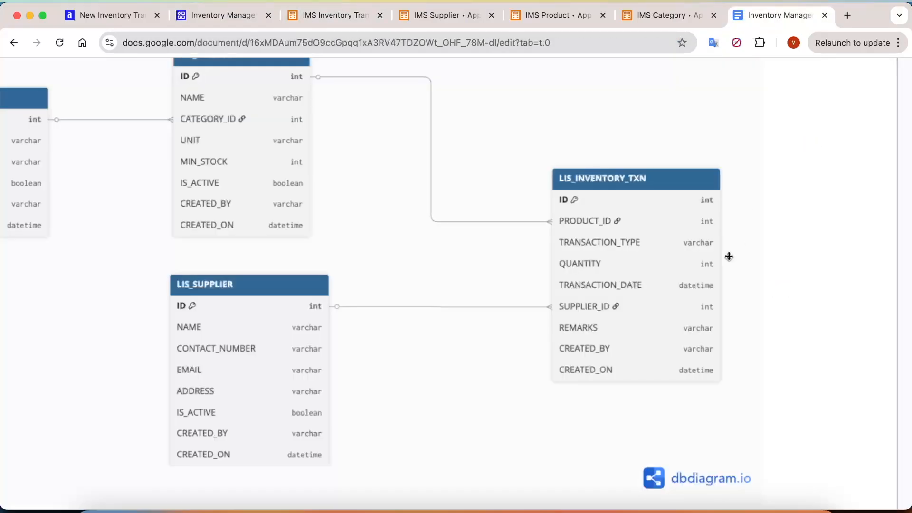
Name the blank field below transactionType quantity and set its type to Number (Integer)
left_click(769, 17)
left_click(327, 12)
left_click(288, 346)
type("quantity")
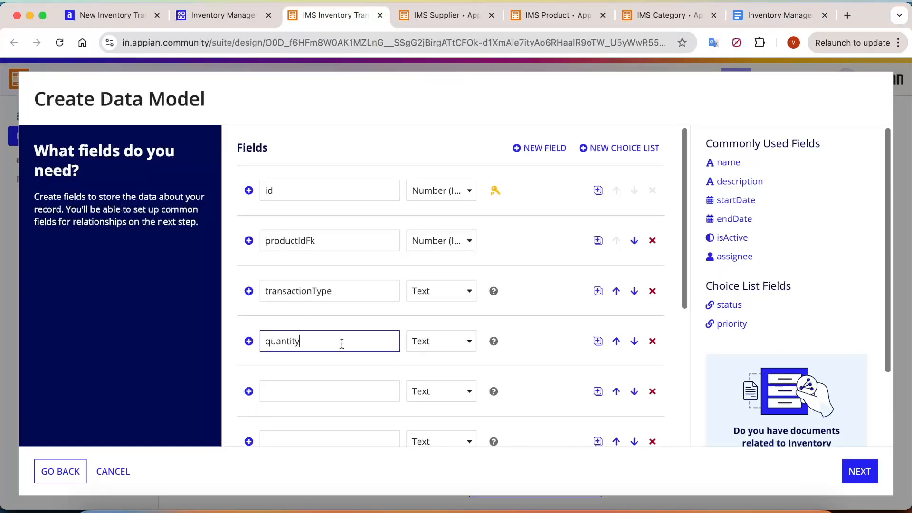
left_click(443, 343)
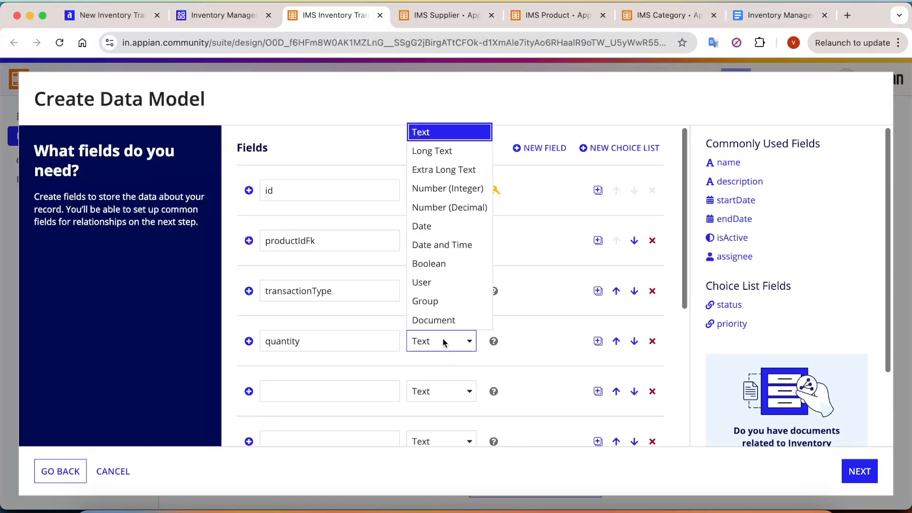
left_click(455, 193)
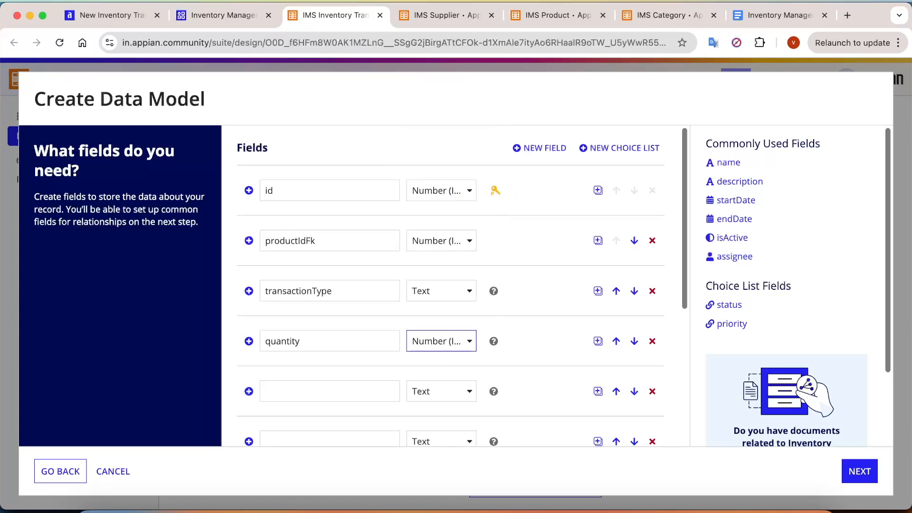
Check the LIS_INVENTORY_TXN columns in the design document, name the field below quantity transactionDate and set its type to Date and Time
left_click(777, 14)
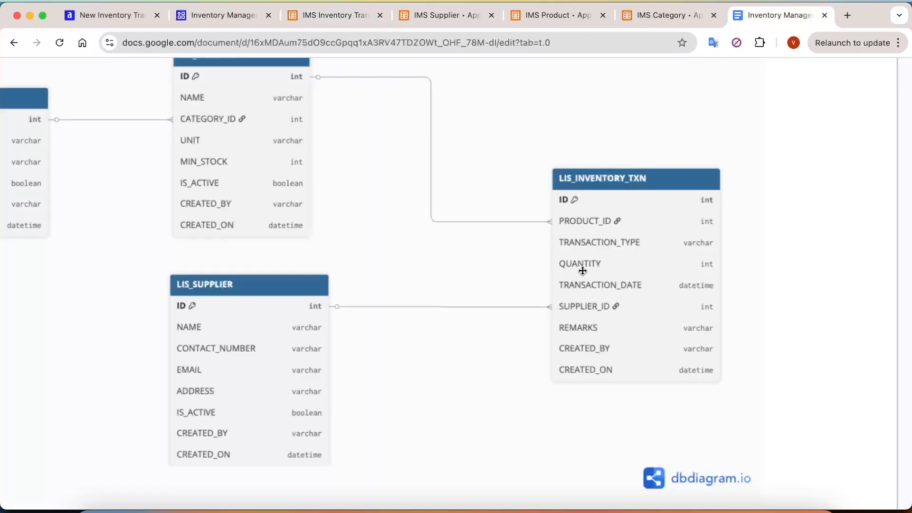
scroll(582, 306, "down", 1)
left_click(323, 16)
left_click(294, 392)
type("transactionDate")
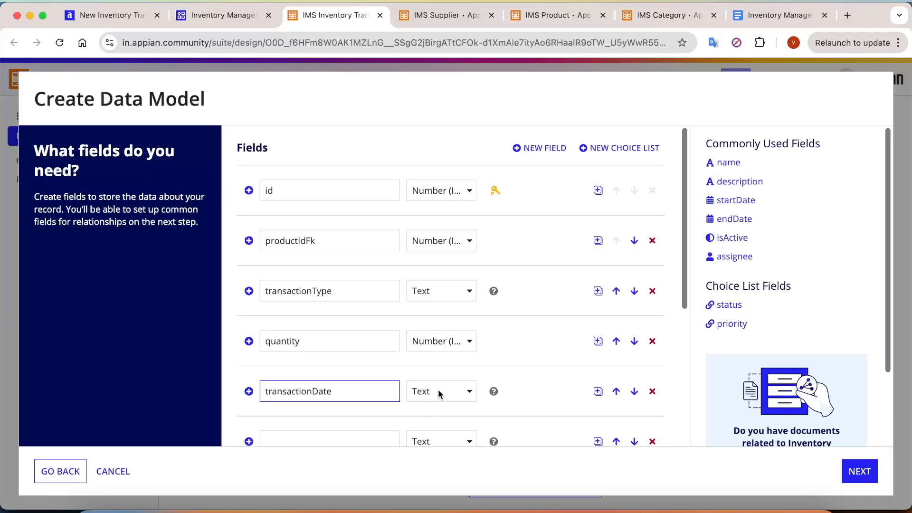
left_click(438, 392)
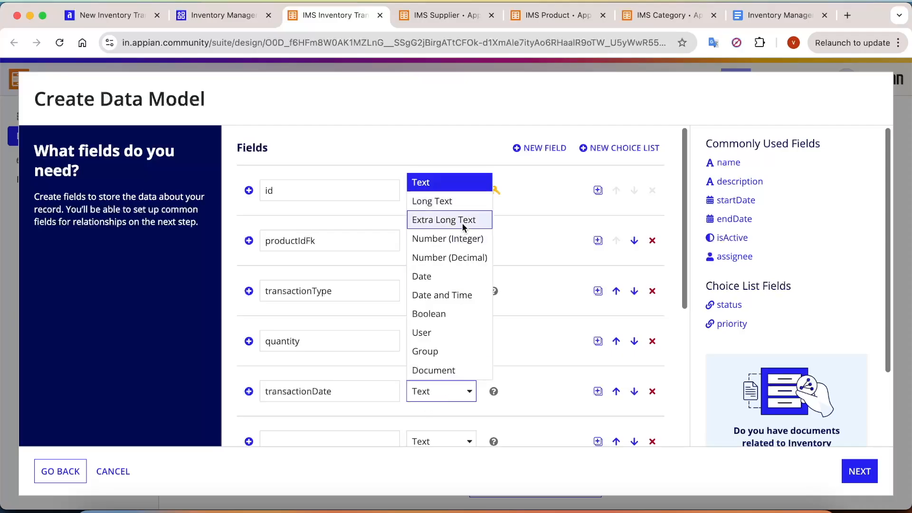
left_click(444, 295)
Check the design document's columns, name the last blank field supplierIdFk and set its type to Number (Integer)
left_click(340, 437)
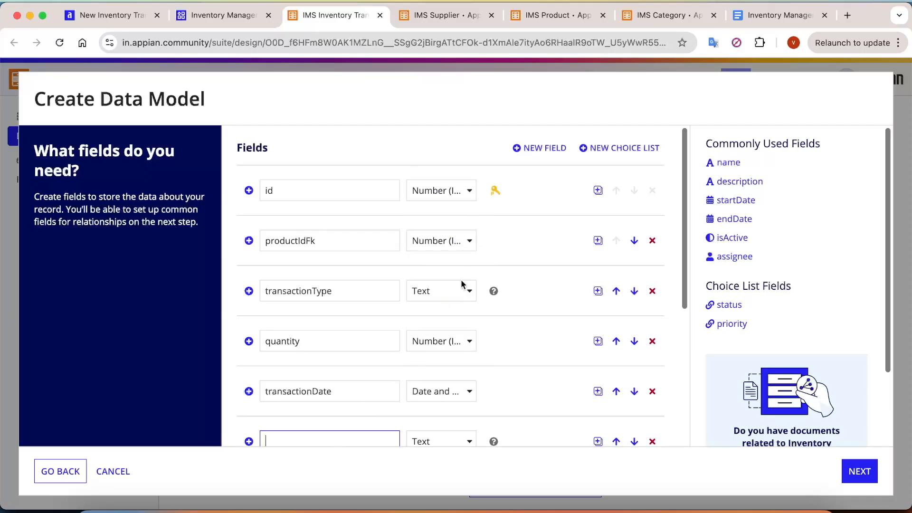
left_click(779, 15)
scroll(645, 174, "down", 1)
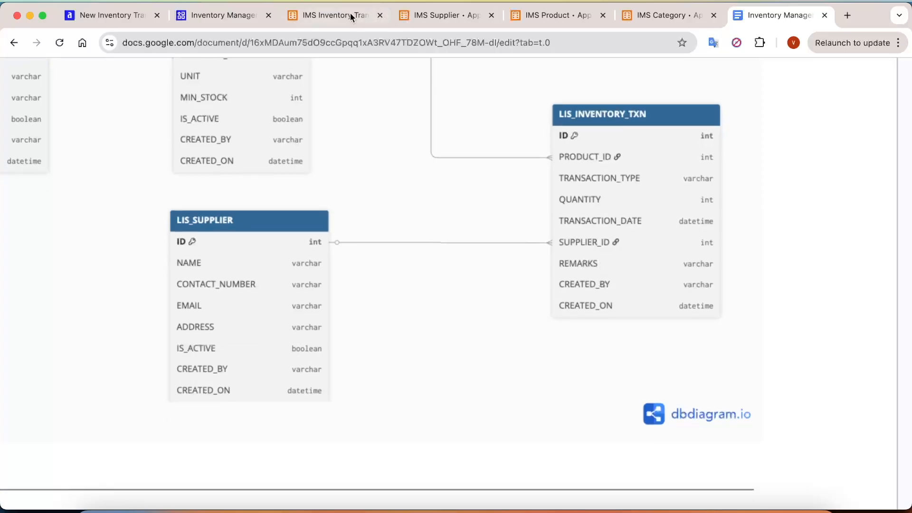
left_click(350, 13)
scroll(352, 322, "down", 1)
type("supplierIdFk")
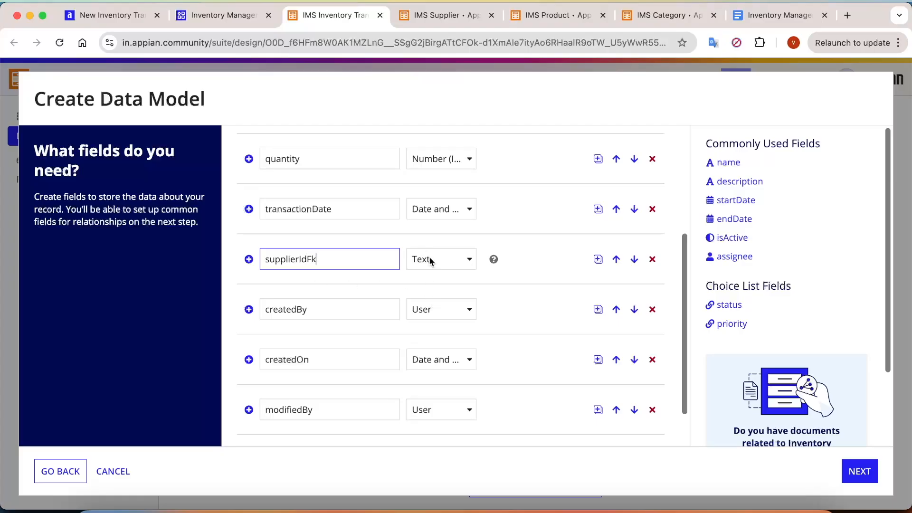
left_click(429, 257)
left_click(457, 335)
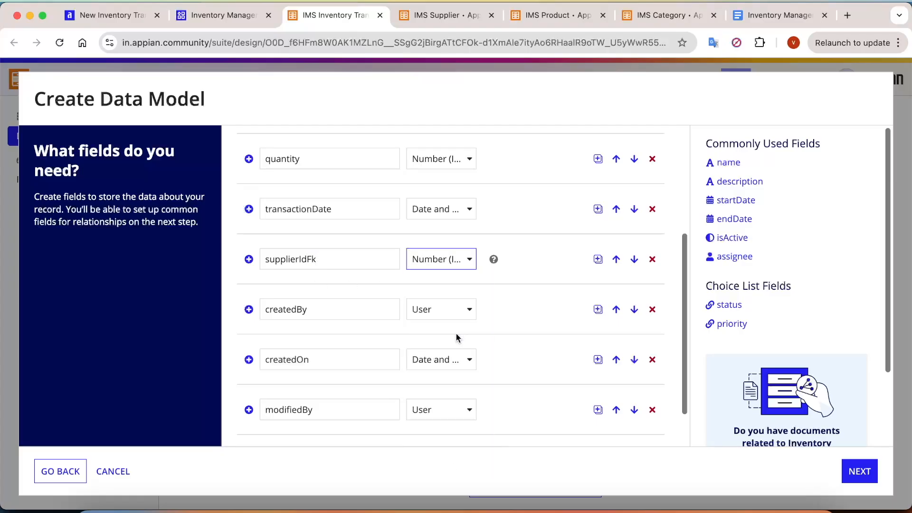
Check the remaining LIS_INVENTORY_TXN columns and add a Text field named remarks below supplierIdFk
left_click(775, 4)
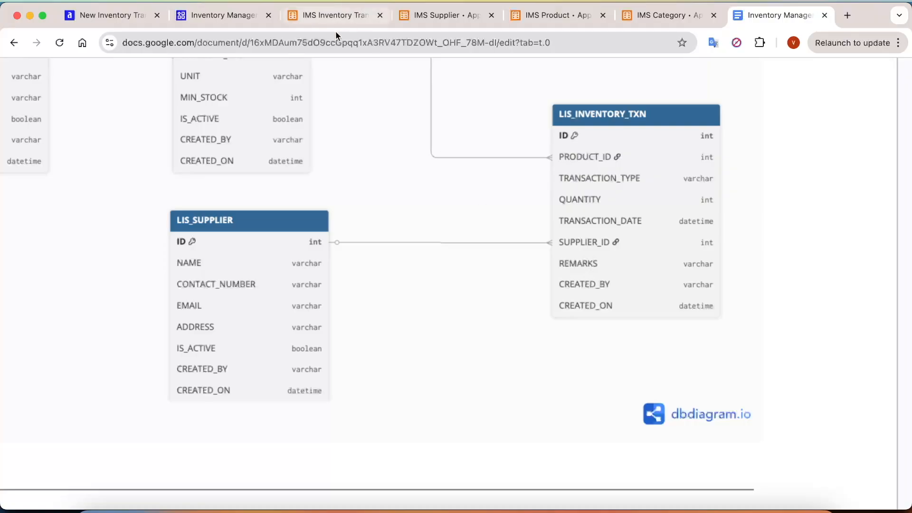
left_click(335, 15)
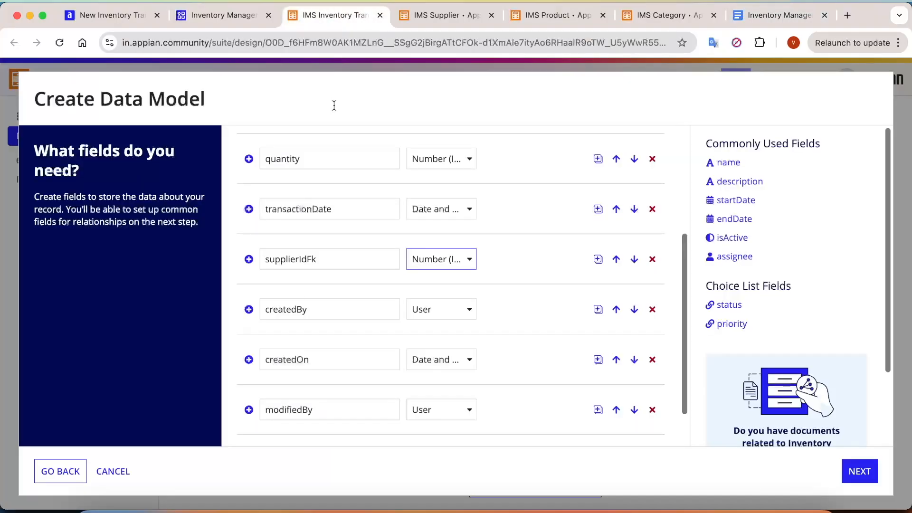
left_click(249, 259)
left_click(313, 307)
type("remakr")
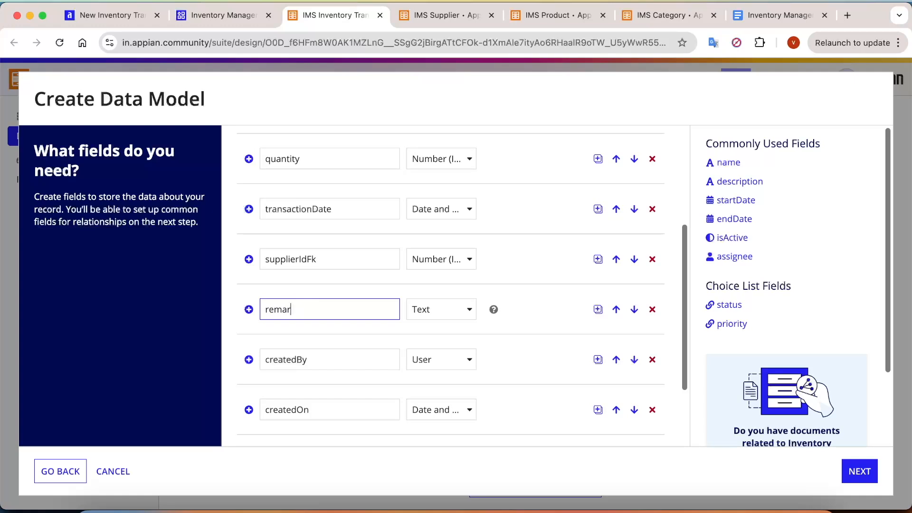
Recheck the design document, set the createdBy field's type to Text and remove the modifiedOn and modifiedBy fields
left_click(757, 17)
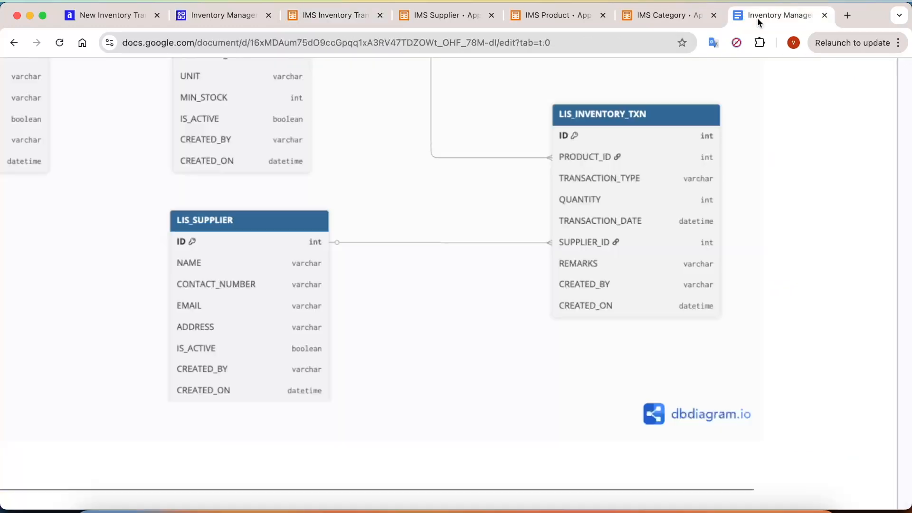
scroll(603, 309, "down", 1)
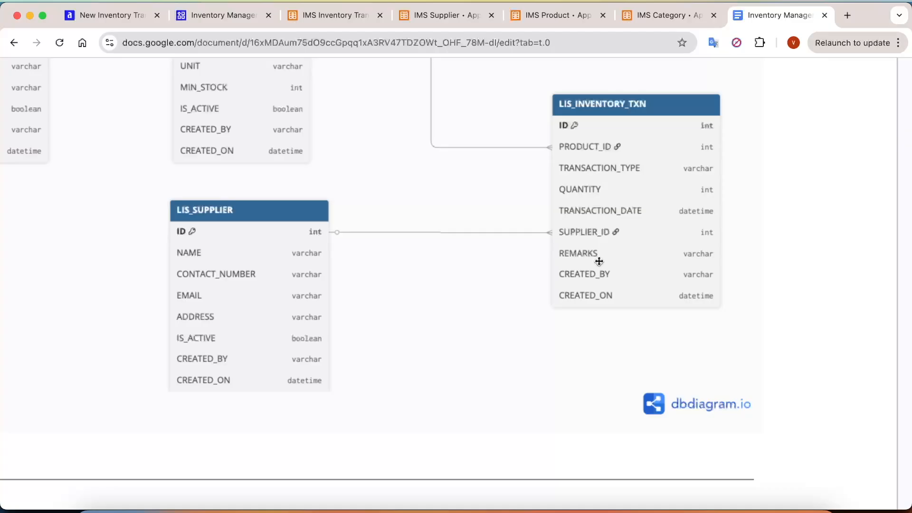
left_click(332, 15)
scroll(393, 341, "down", 3)
left_click(460, 258)
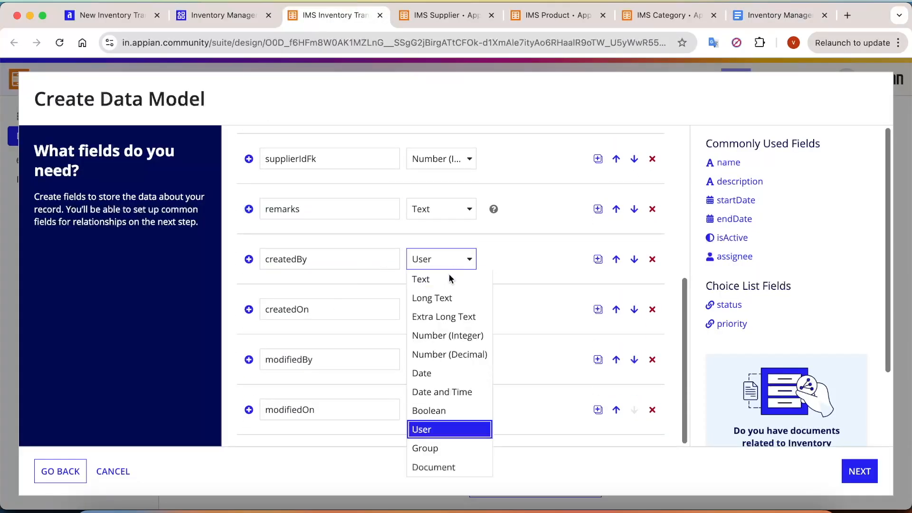
left_click(441, 280)
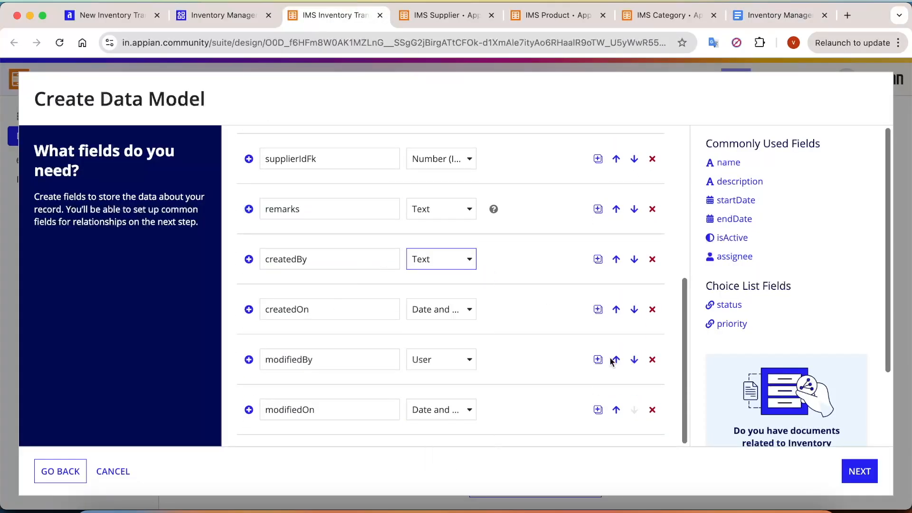
left_click(652, 409)
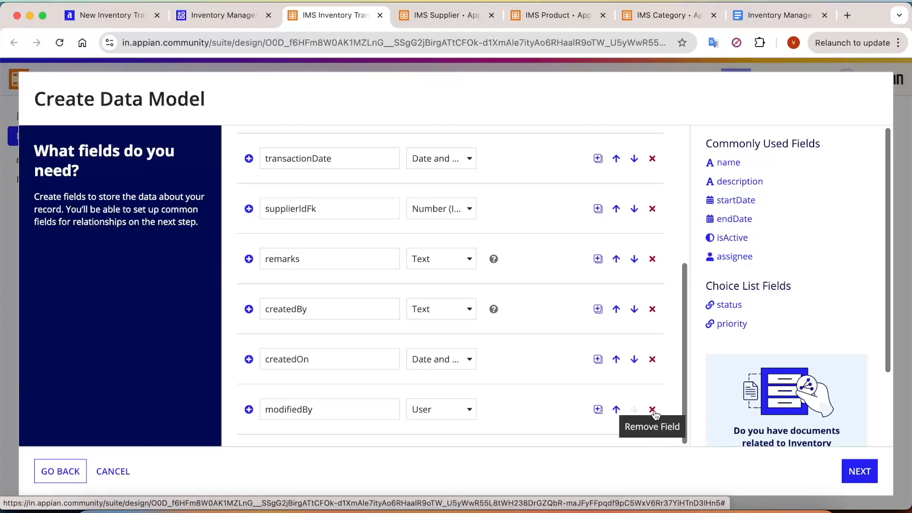
left_click(652, 409)
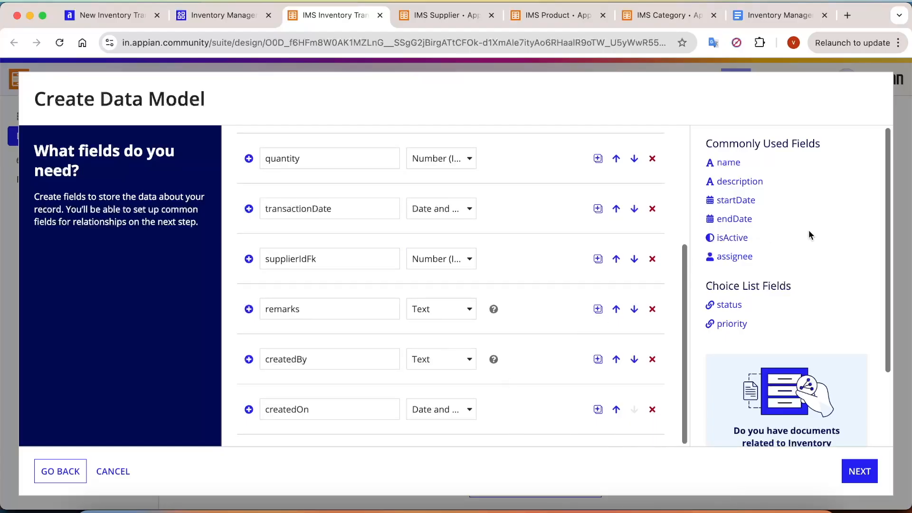
Compare the fields with the design document and save the IMS Inventory Transaction data model with Create Table enabled
left_click(776, 16)
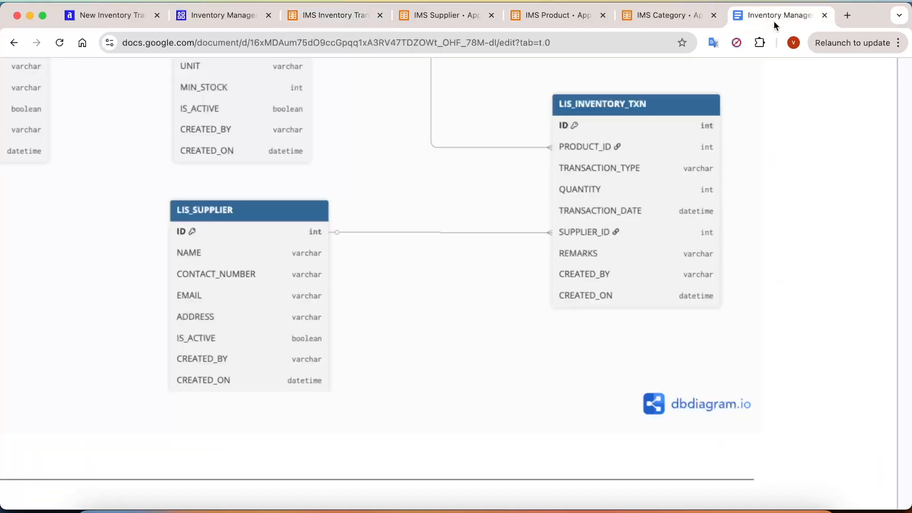
left_click(326, 15)
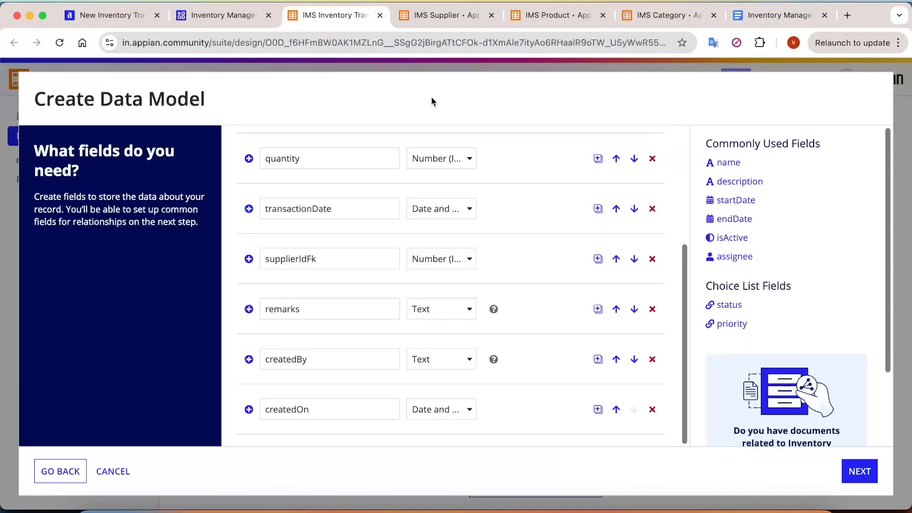
left_click(860, 471)
left_click(866, 474)
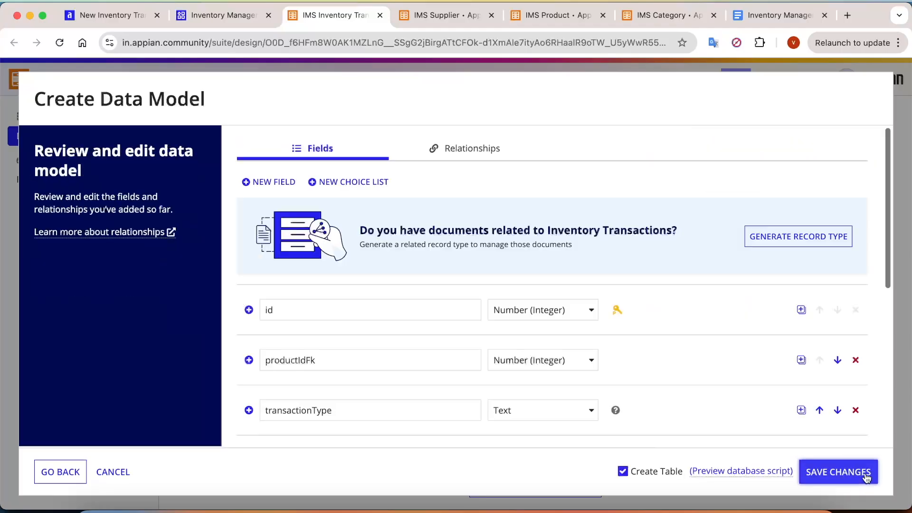
left_click(866, 475)
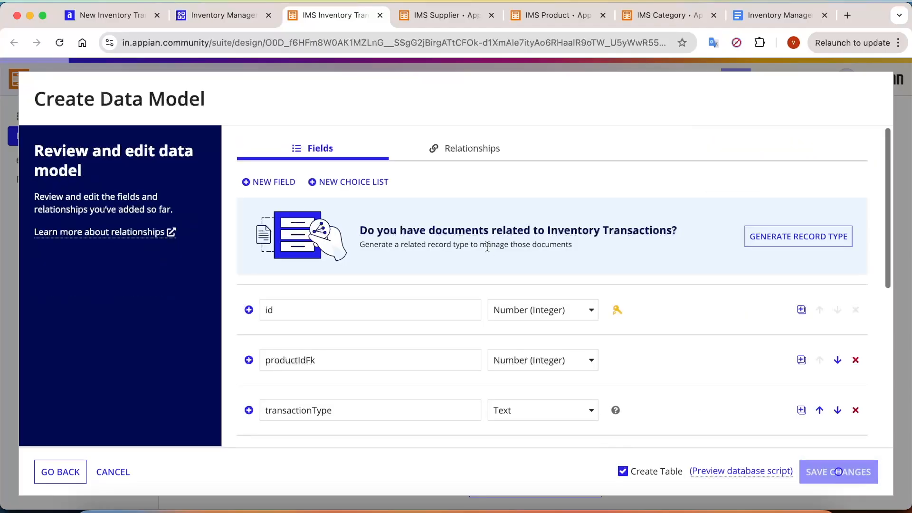
left_click(454, 13)
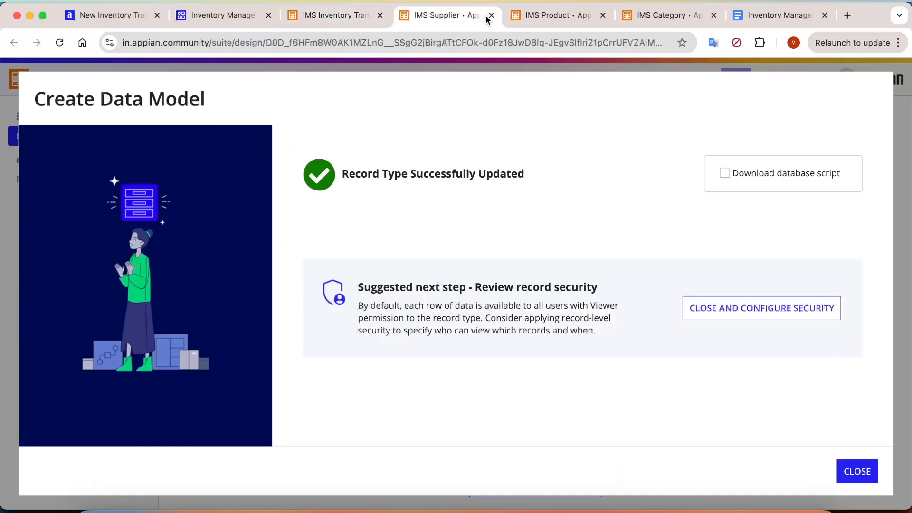
left_click(349, 13)
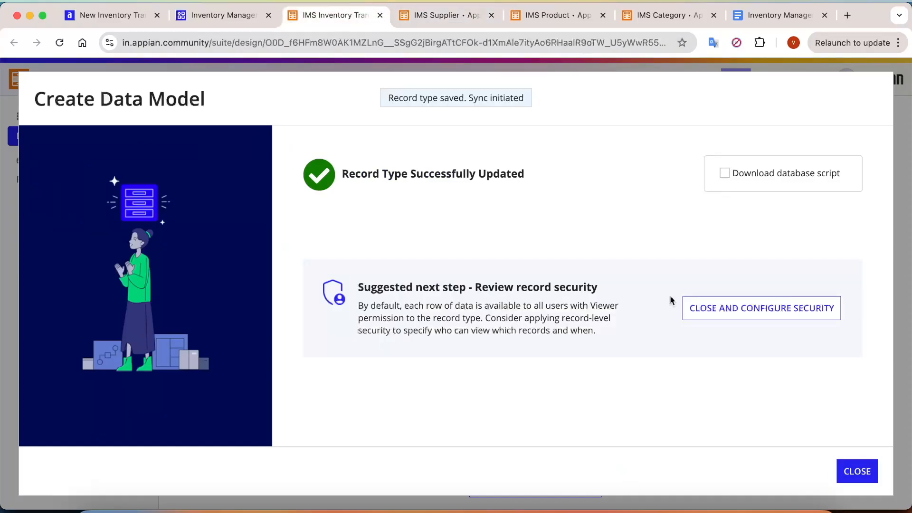
Go through the IMS Supplier record type to the IMS Product record type's completed Create Data Model dialog
left_click(475, 14)
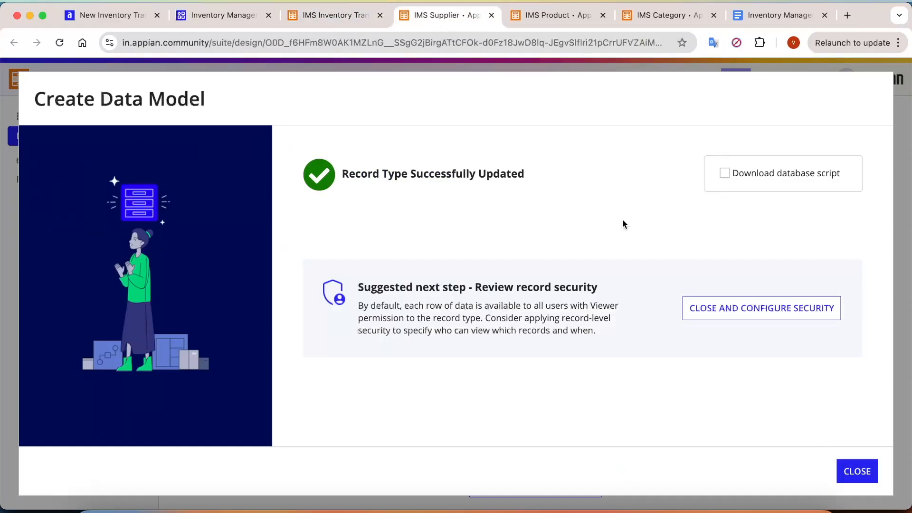
left_click(545, 17)
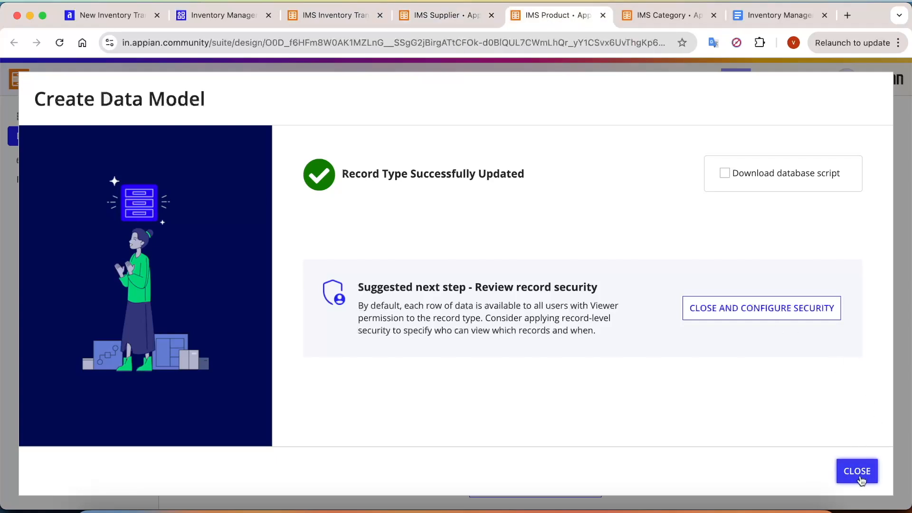